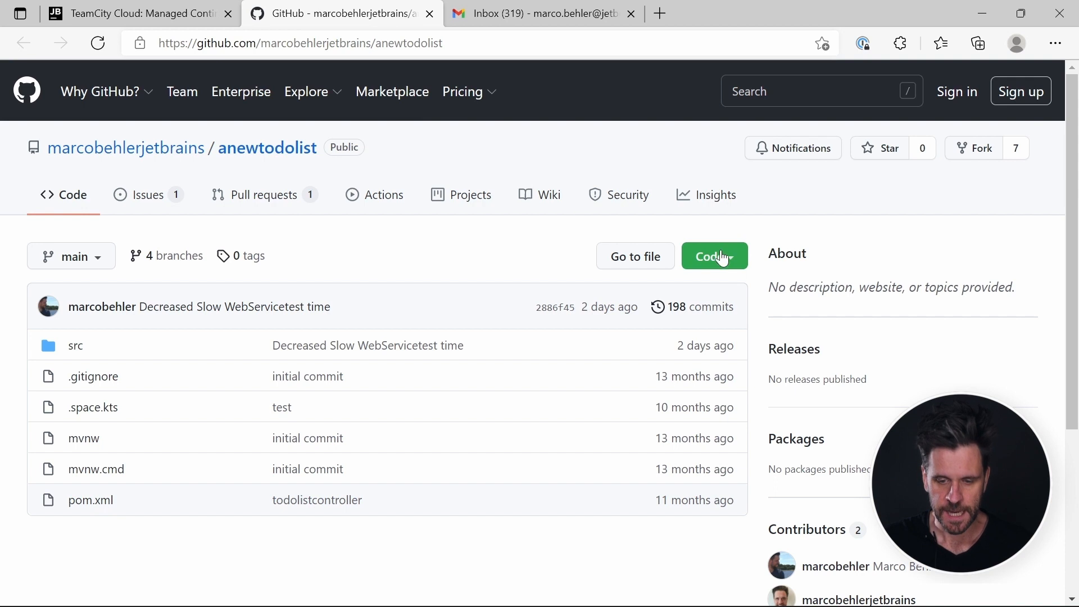
# - Copy the anewtodolist repository's clone URL from GitHub's Code panel
pyautogui.click(722, 257)
pyautogui.click(713, 349)
pyautogui.click(501, 243)
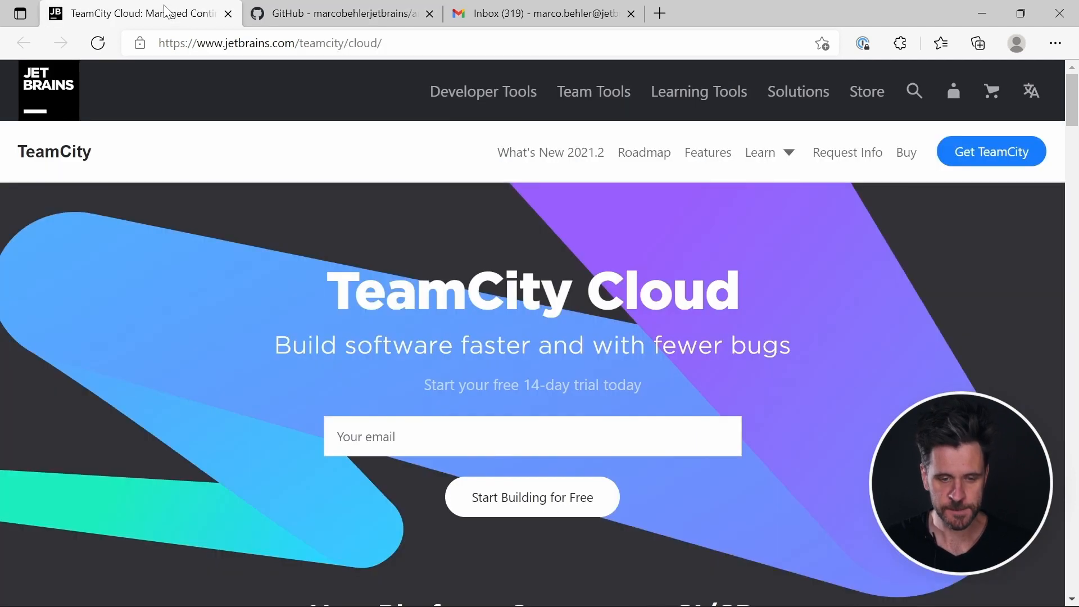
# - Go to the TeamCity Cloud page and find its free-trial sign-up form
pyautogui.click(168, 14)
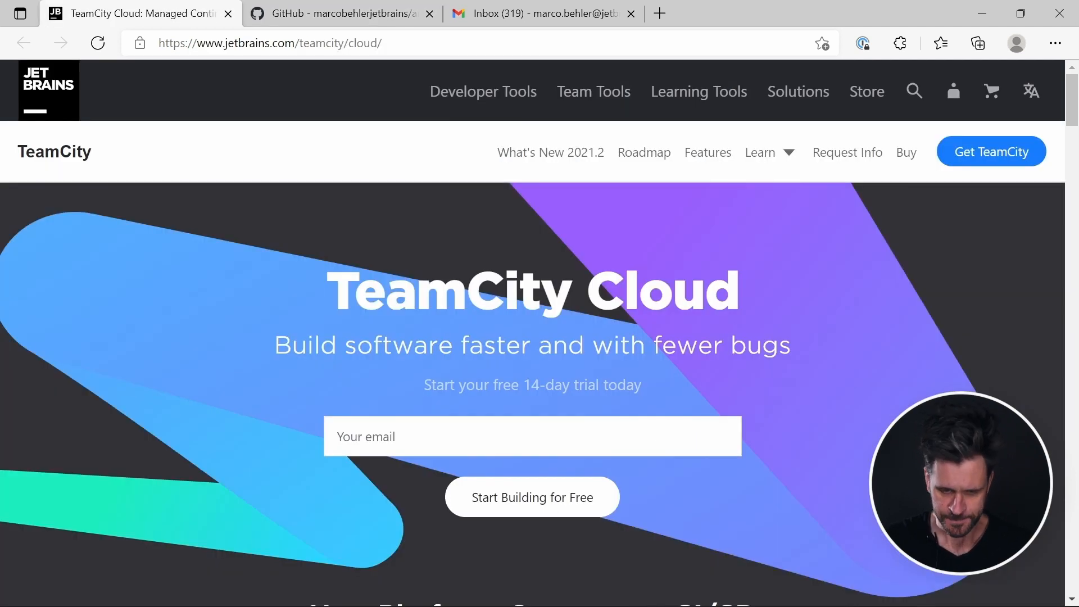
pyautogui.scroll(-1, 735, 322)
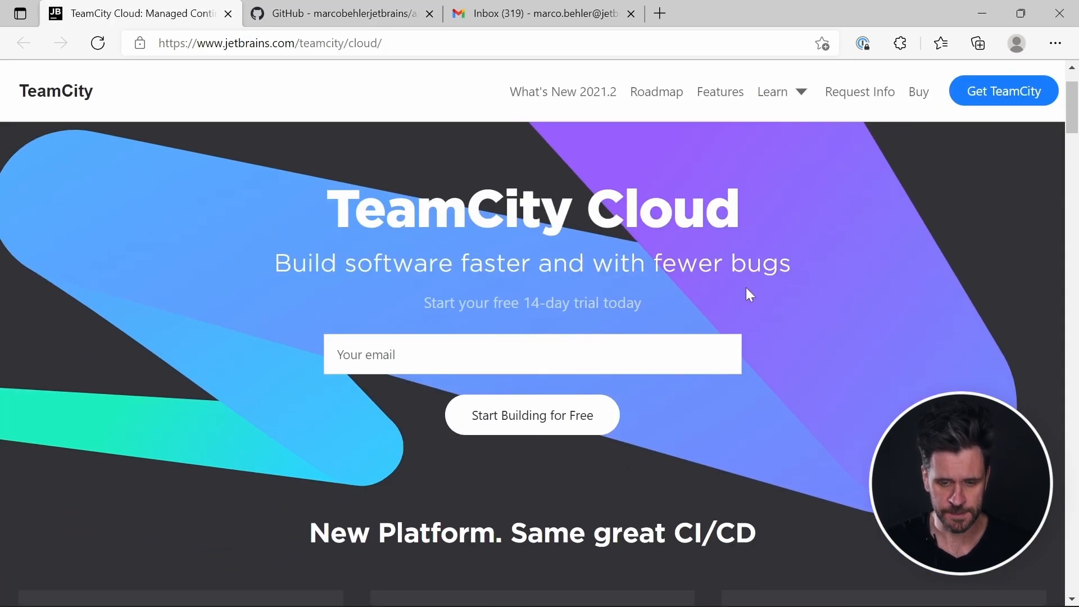
pyautogui.scroll(-2, 746, 290)
pyautogui.scroll(-5, 760, 278)
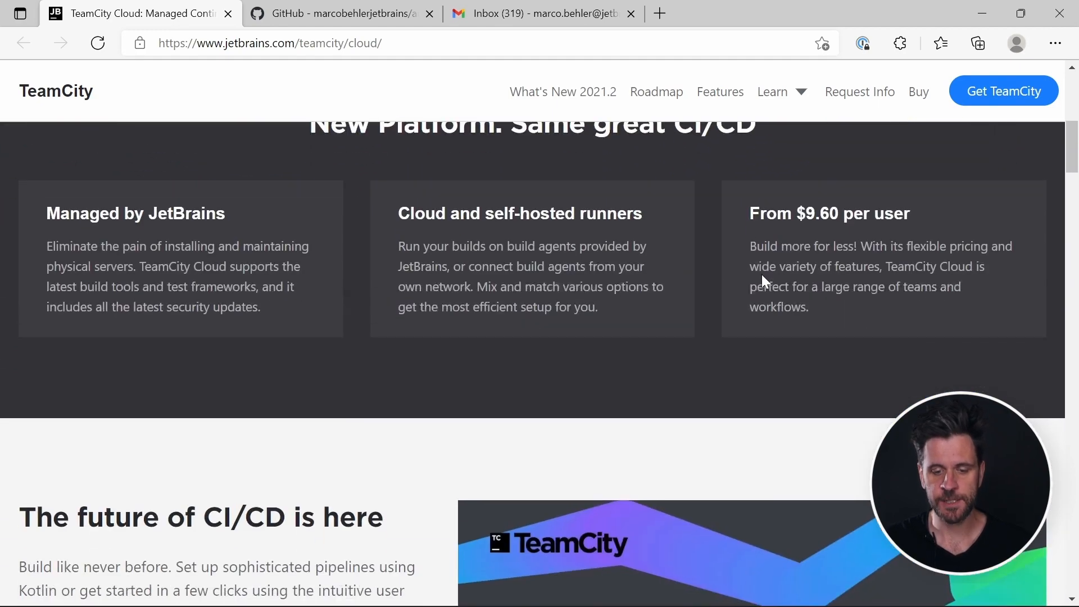
pyautogui.scroll(-1, 610, 296)
pyautogui.scroll(-3, 610, 296)
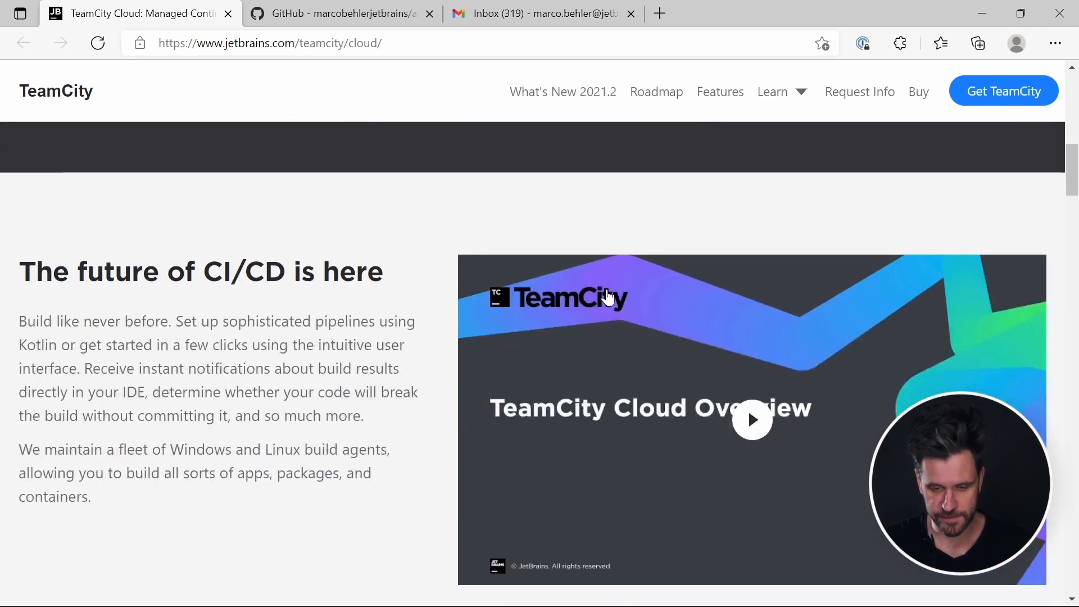
pyautogui.scroll(-2, 607, 296)
pyautogui.scroll(1, 639, 351)
pyautogui.scroll(15, 635, 350)
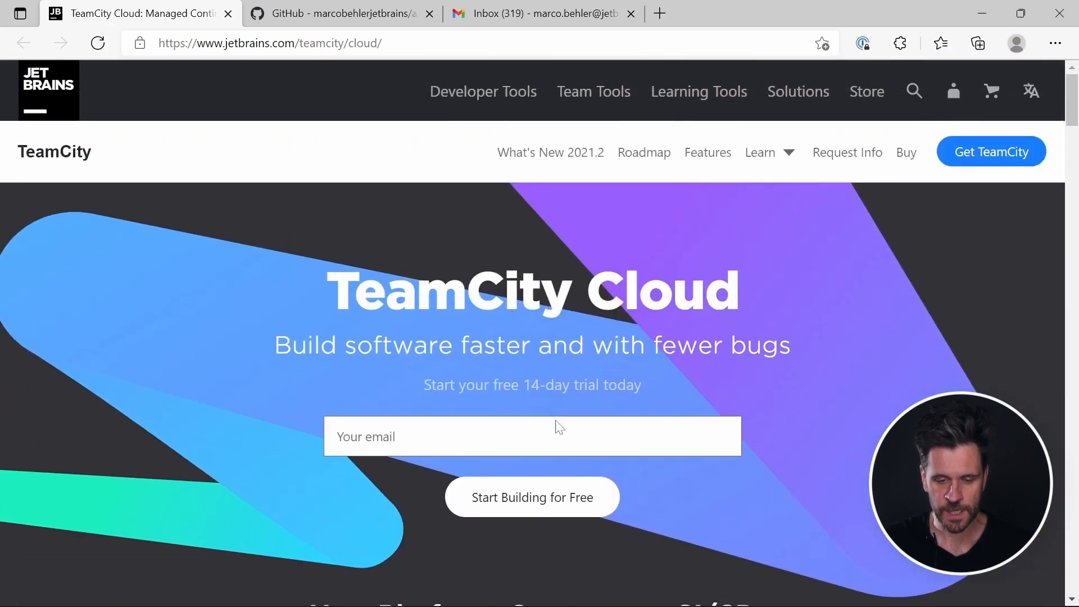
# - Request the free 14-day trial using the work e-mail address
pyautogui.click(559, 427)
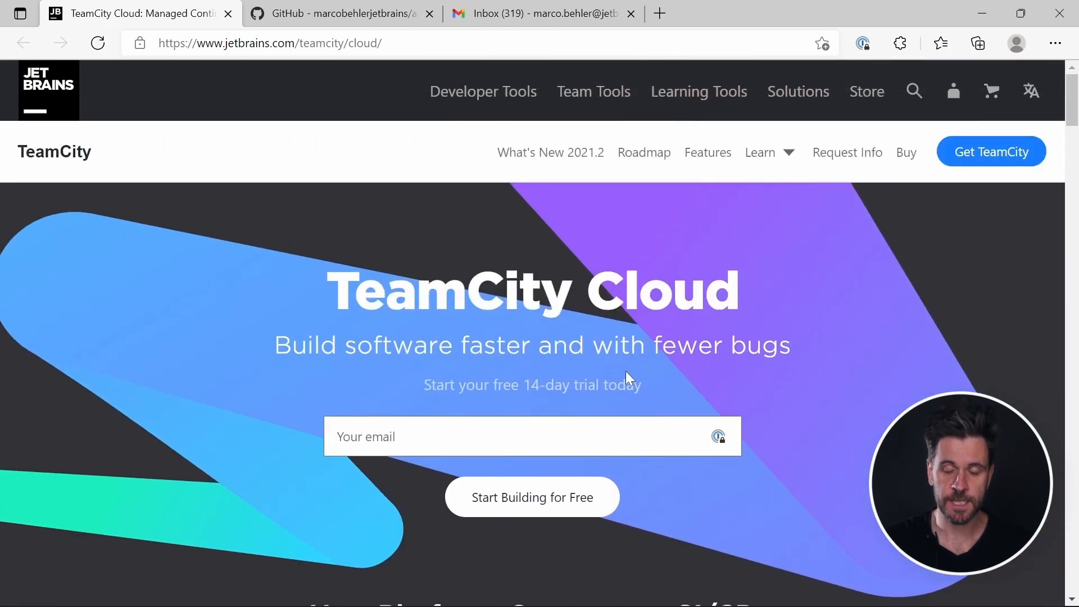
pyautogui.scroll(-1, 625, 372)
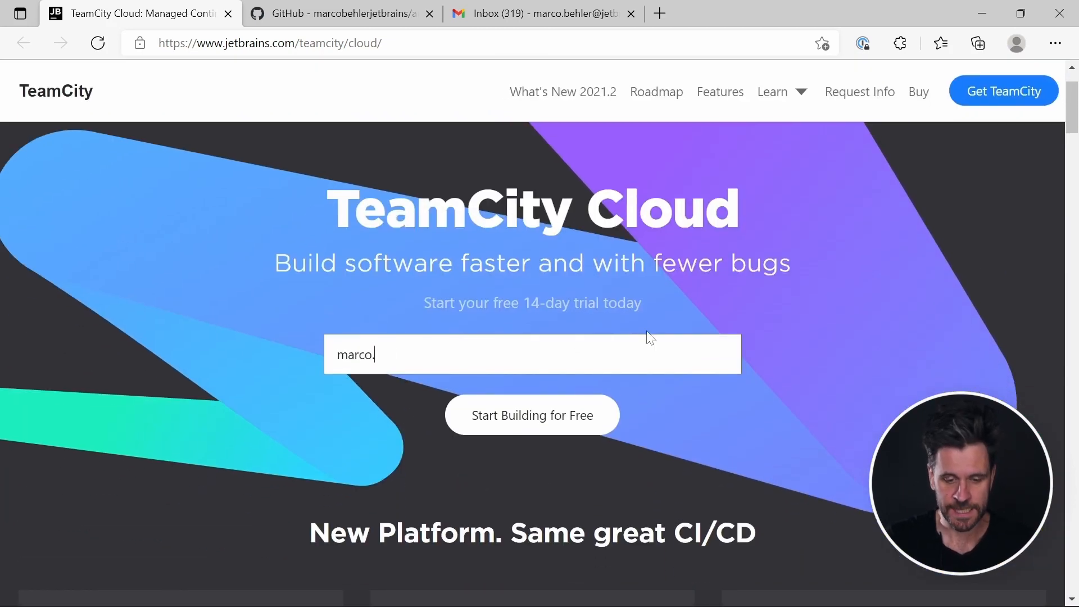
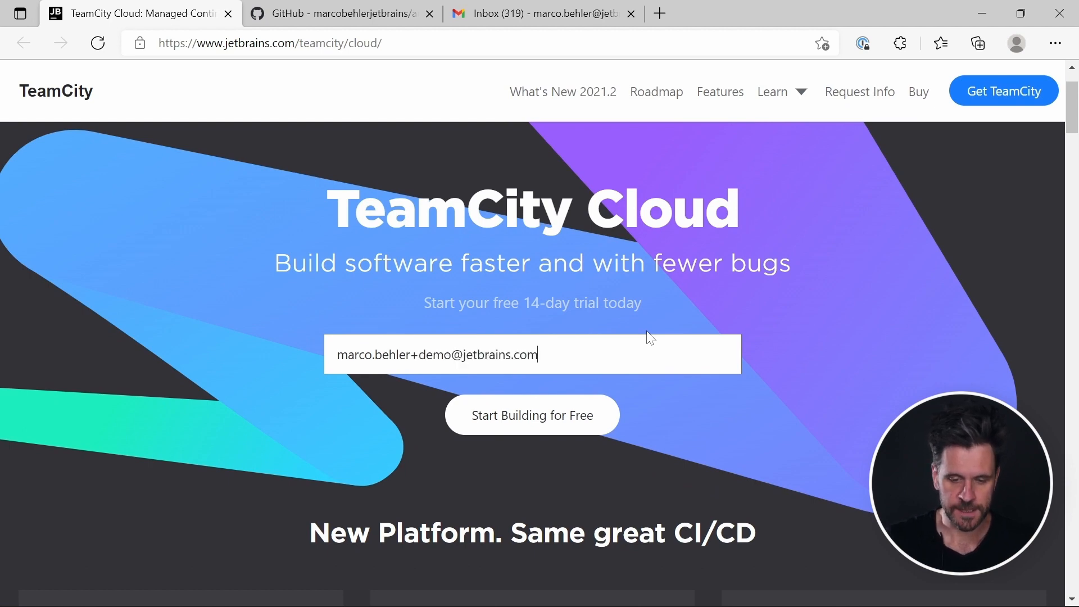
pyautogui.click(535, 415)
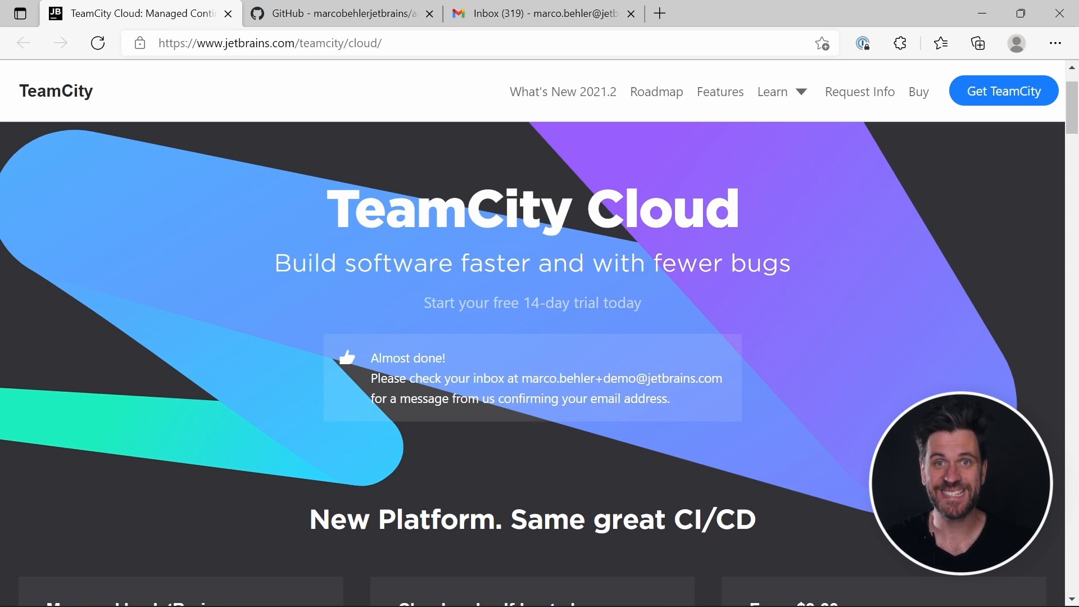
# - Open the verification link from the confirmation e-mail in the inbox
pyautogui.click(542, 13)
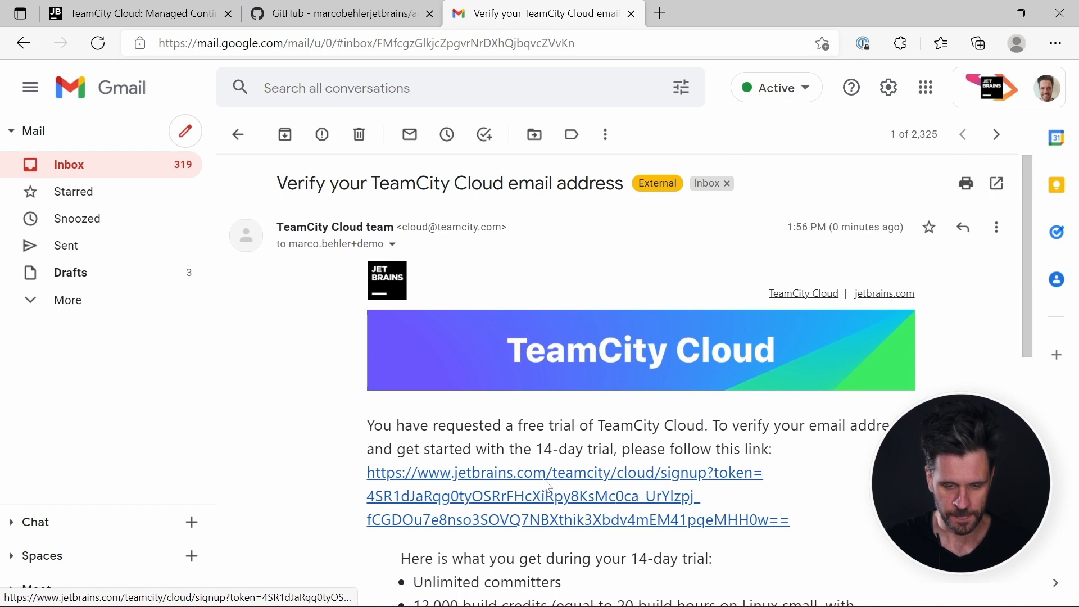
pyautogui.click(543, 479)
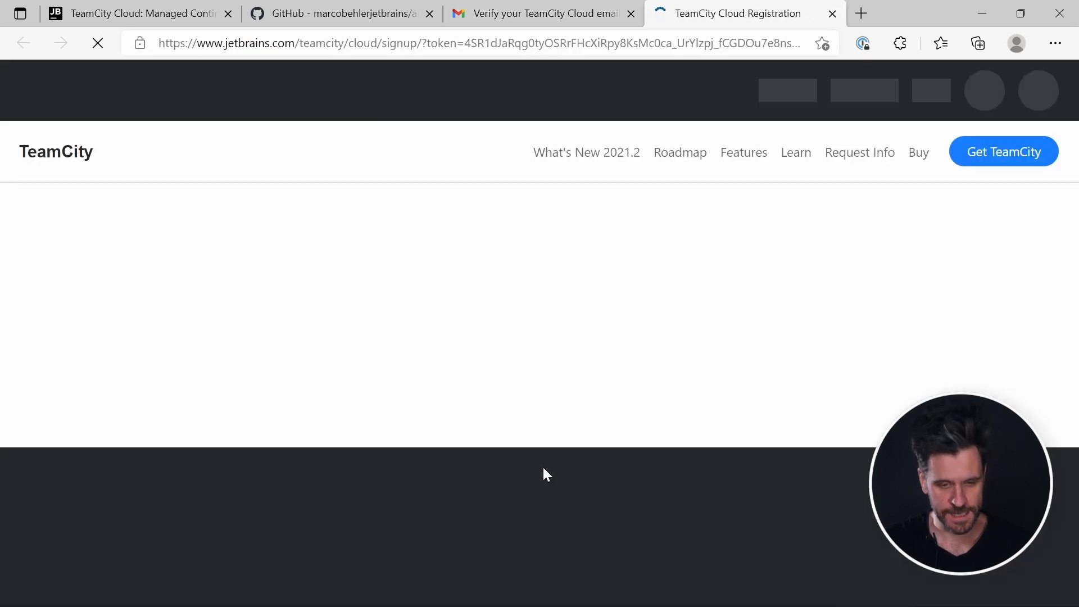
pyautogui.scroll(-3, 332, 241)
# - Register with the user's first and last name and company JB, accepting the privacy terms
pyautogui.click(287, 216)
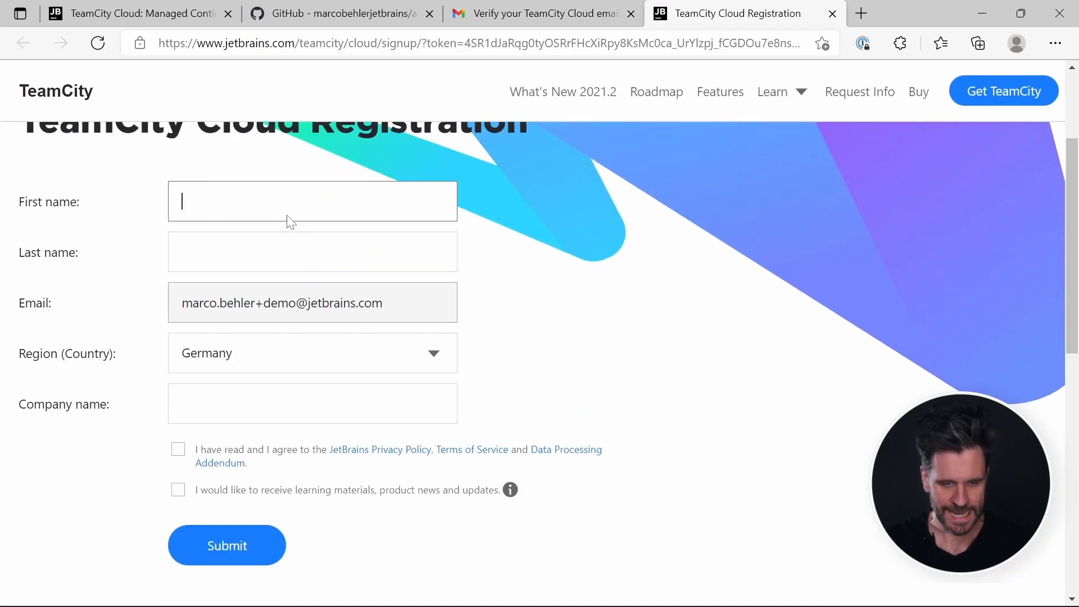
pyautogui.write('Marco')
pyautogui.press('Tab')
pyautogui.write('Behler')
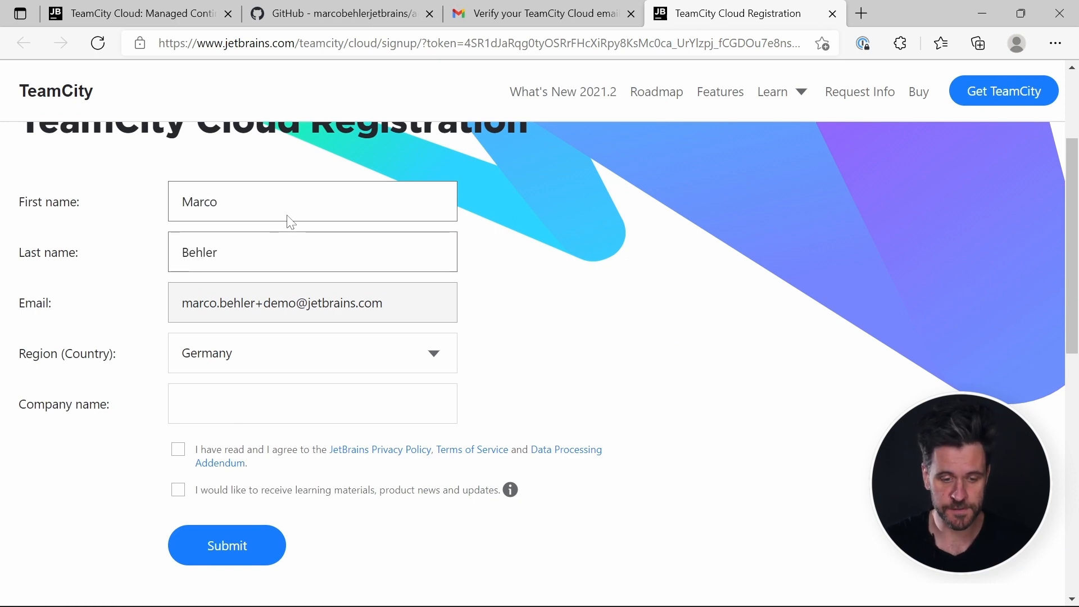
pyautogui.press('Tab')
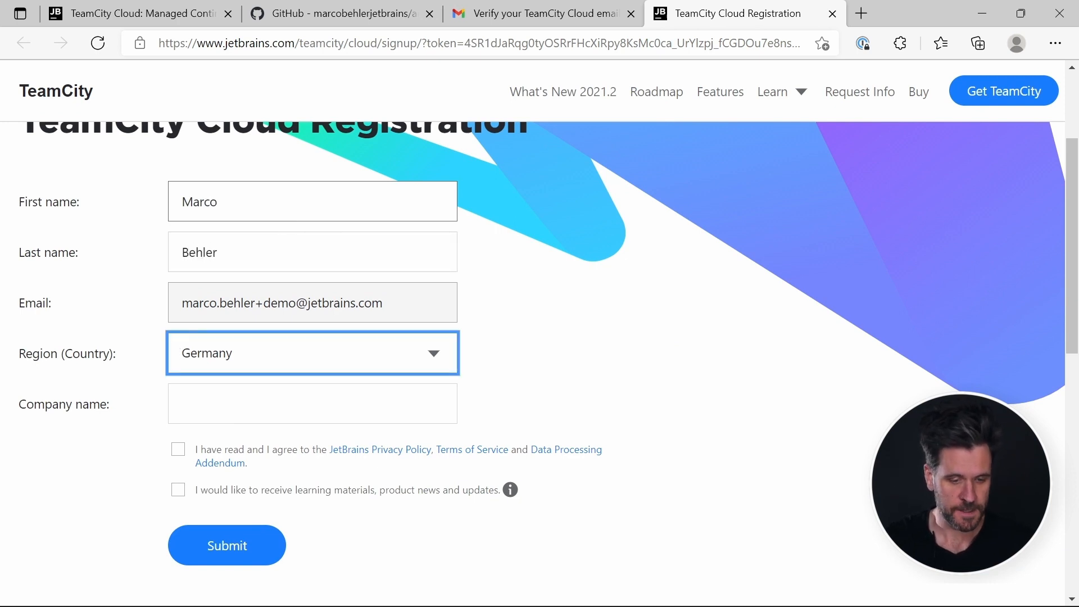
pyautogui.press('Tab')
pyautogui.scroll(-2, 340, 217)
pyautogui.write('JB')
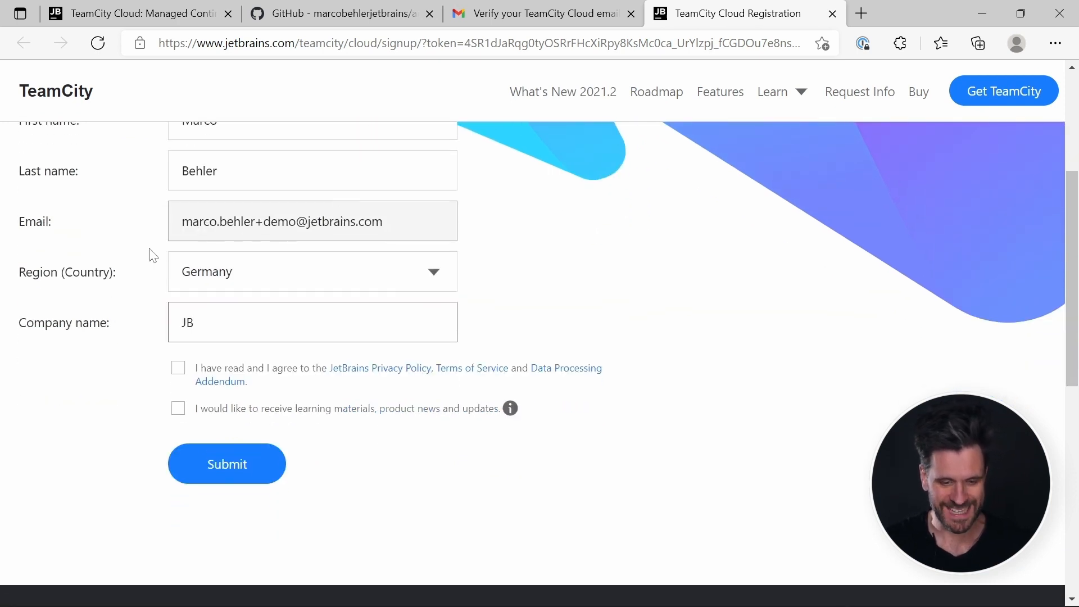
pyautogui.click(178, 369)
pyautogui.click(240, 461)
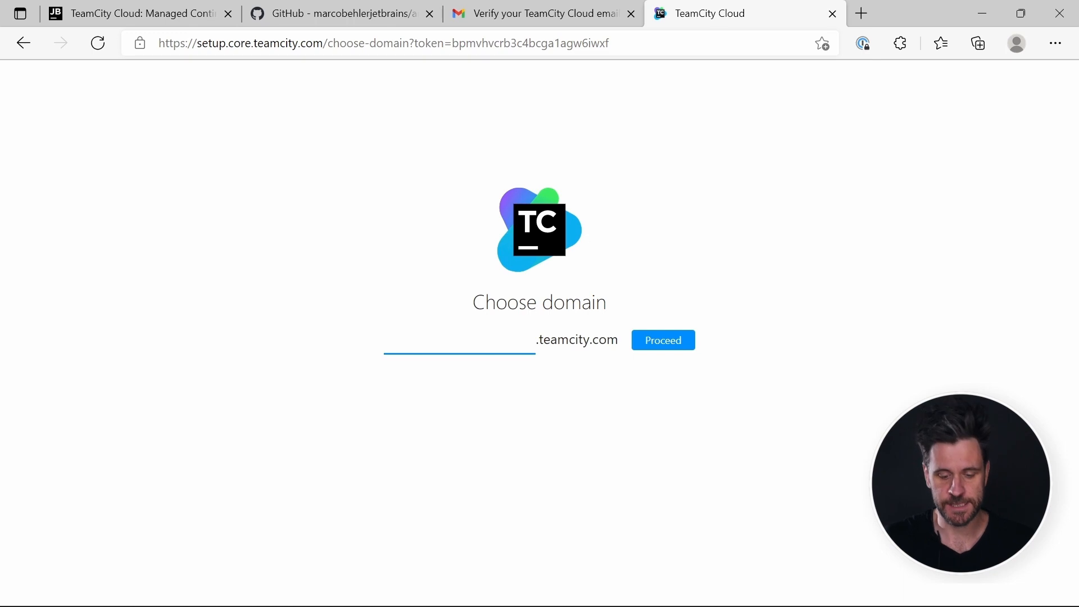
# - Enter 15years as the .teamcity.com domain and proceed
pyautogui.write('15years')
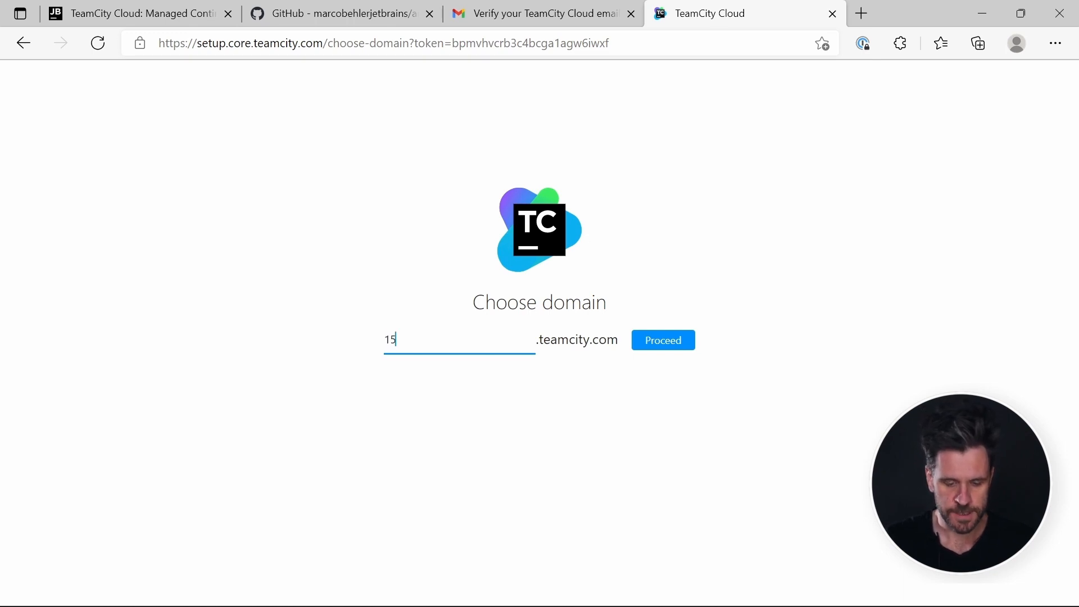
pyautogui.click(652, 349)
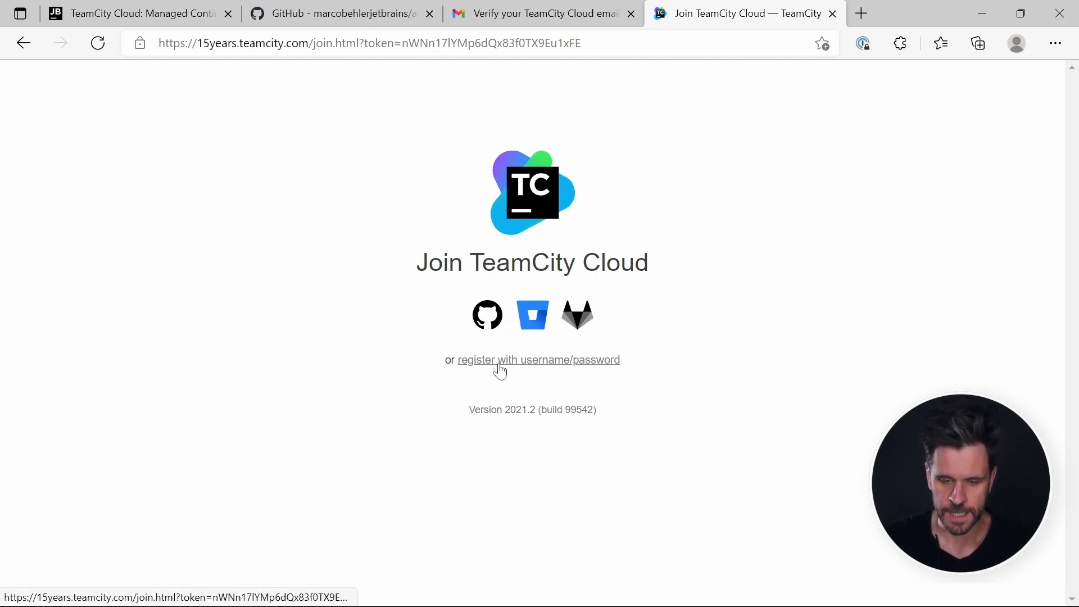
# - Log in via GitHub with the account e-mail, password and SMS authentication code
pyautogui.click(480, 319)
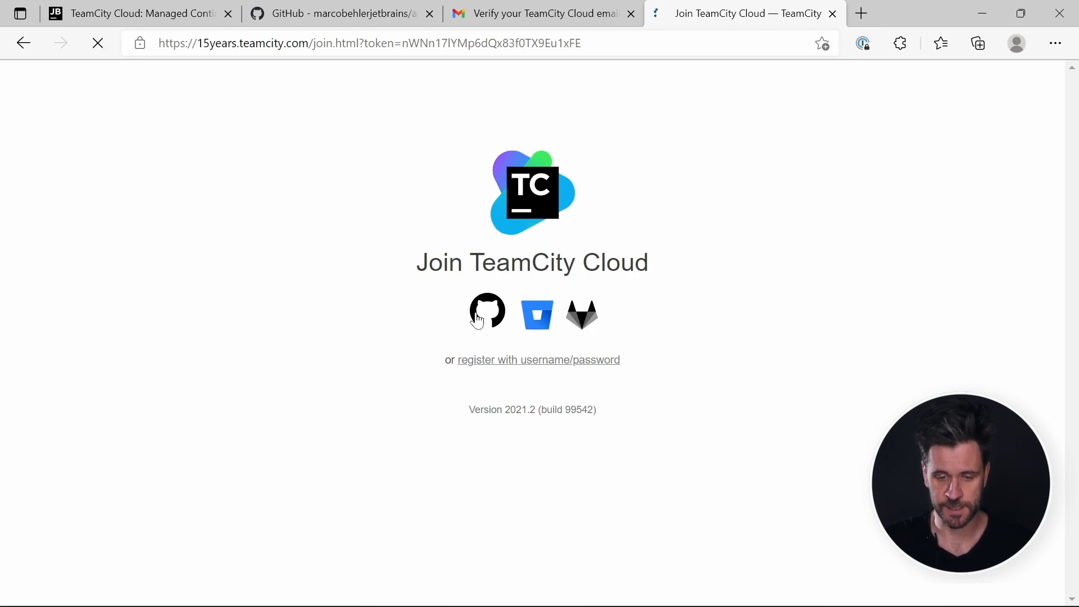
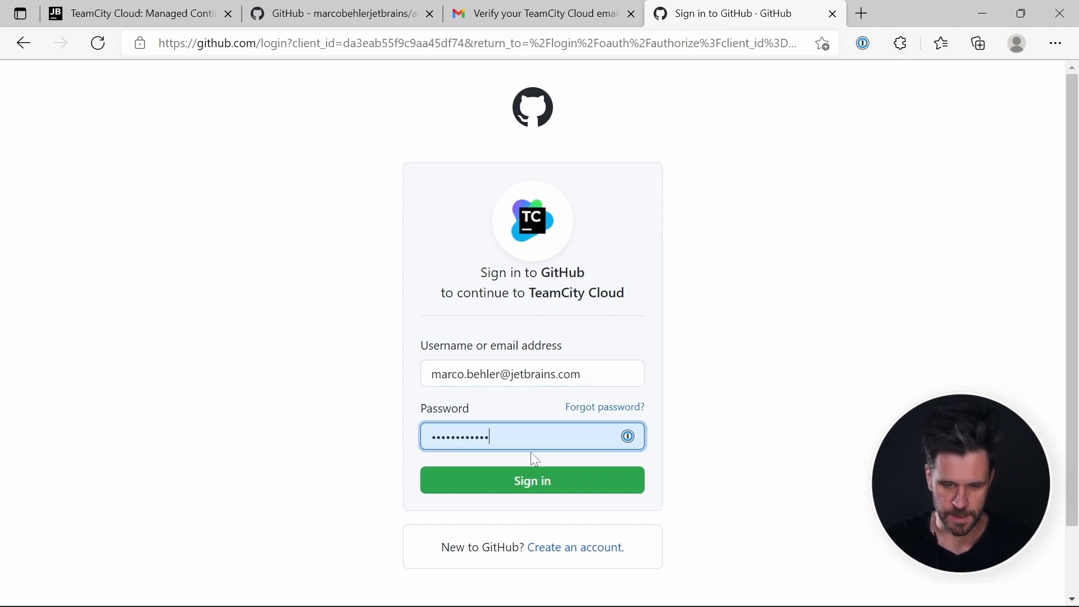
pyautogui.click(541, 477)
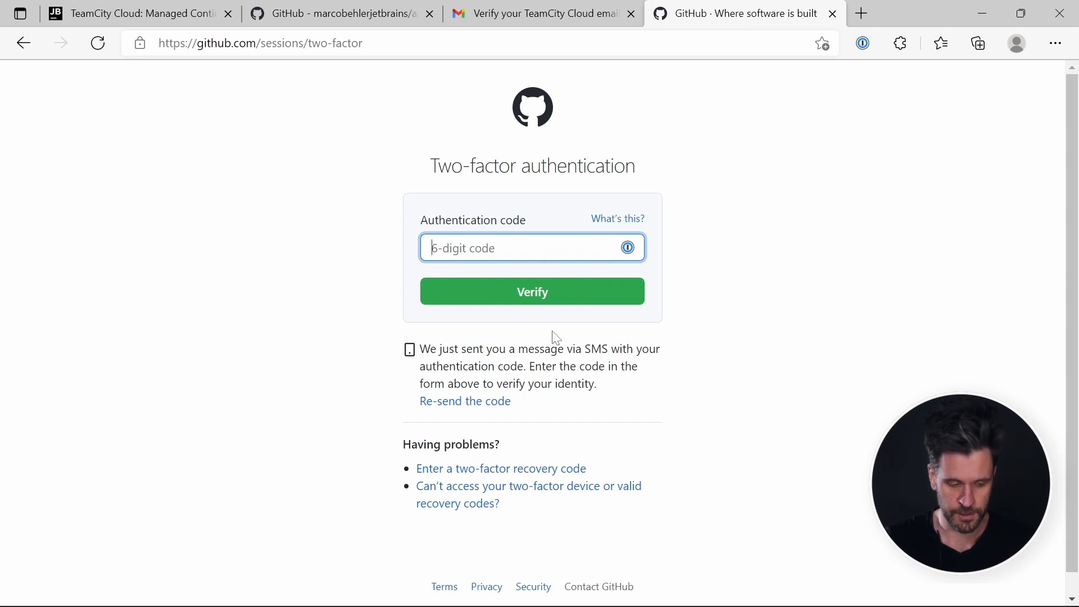
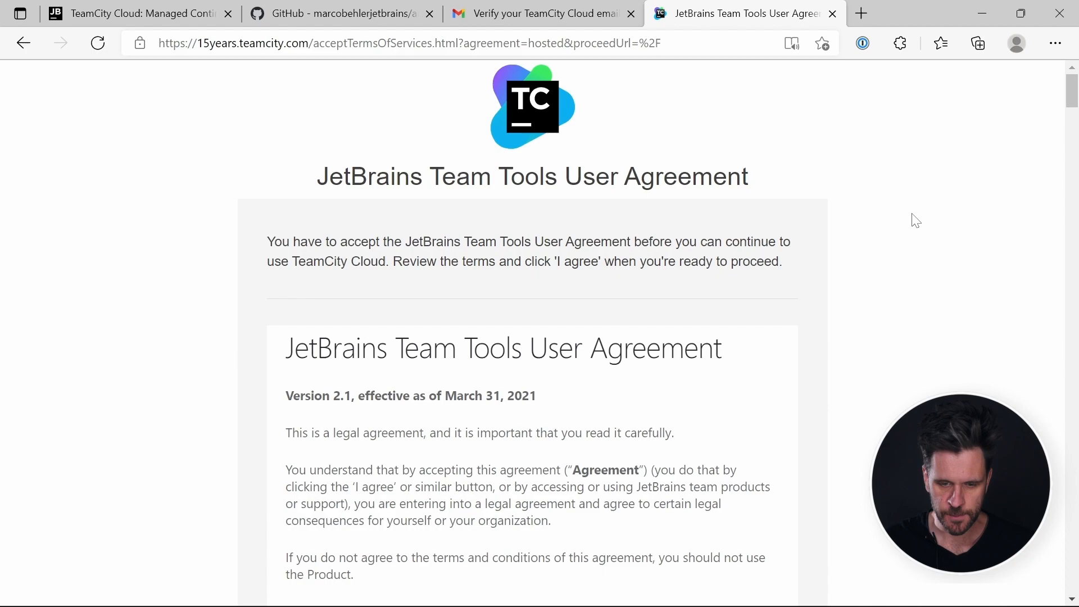
# - Scroll through the JetBrains Team Tools User Agreement and accept it
pyautogui.scroll(-20, 885, 199)
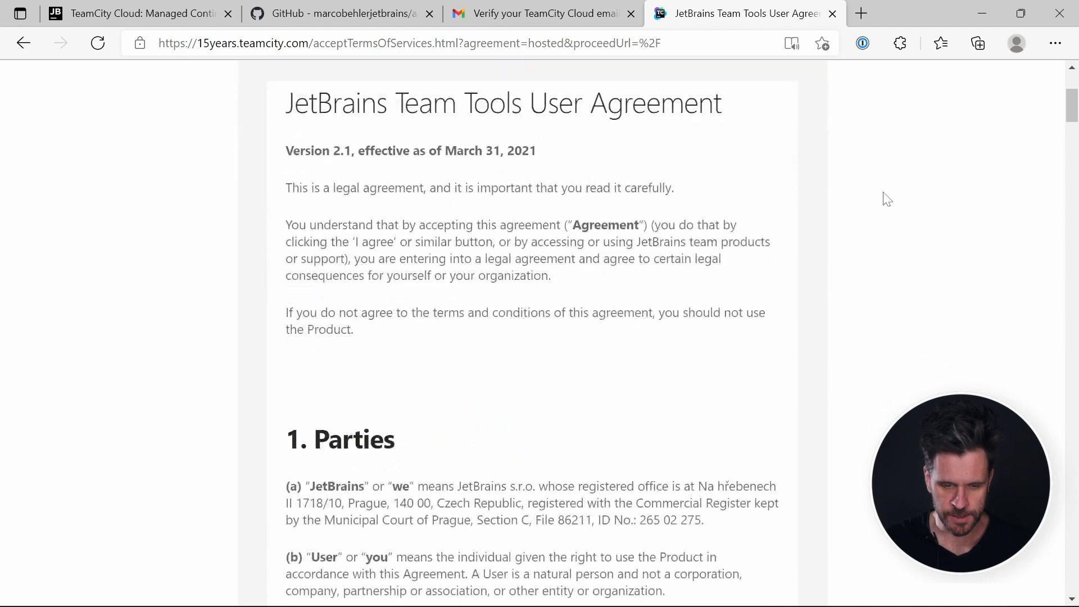
pyautogui.scroll(-20, 884, 202)
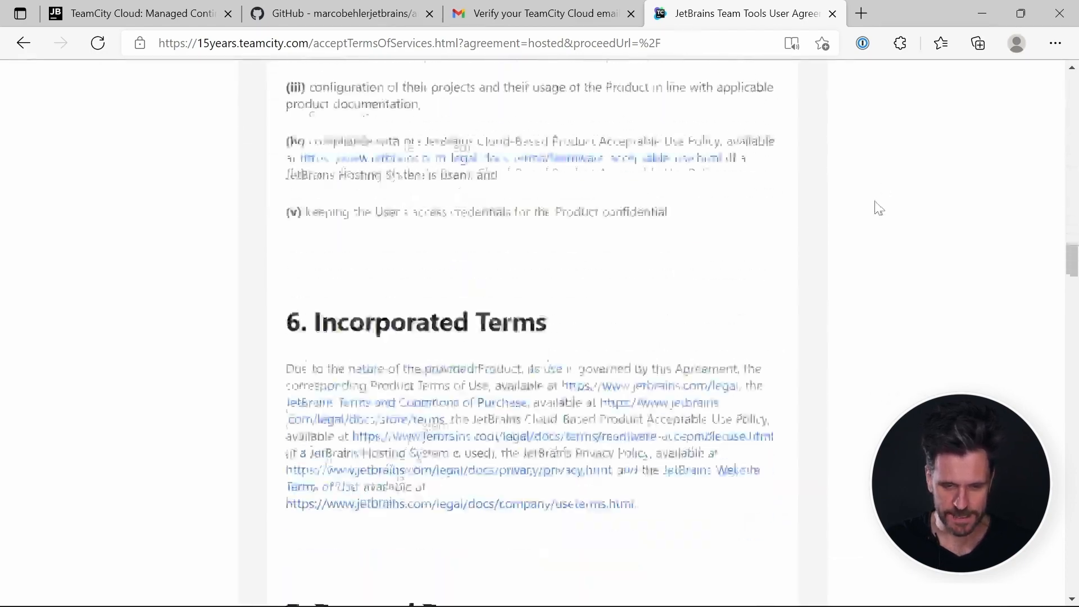
pyautogui.scroll(-20, 878, 215)
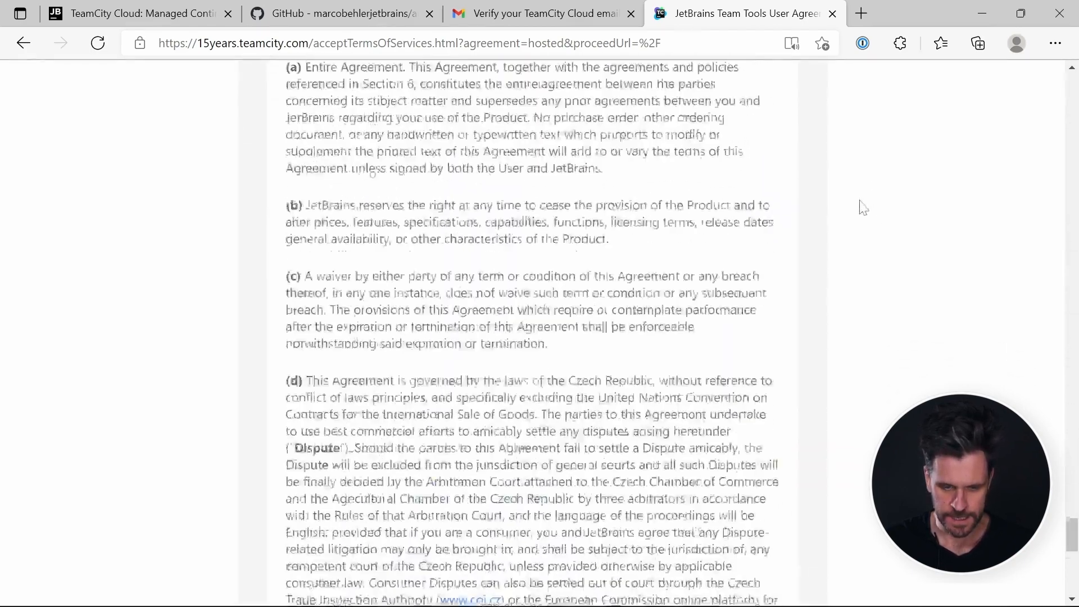
pyautogui.click(730, 485)
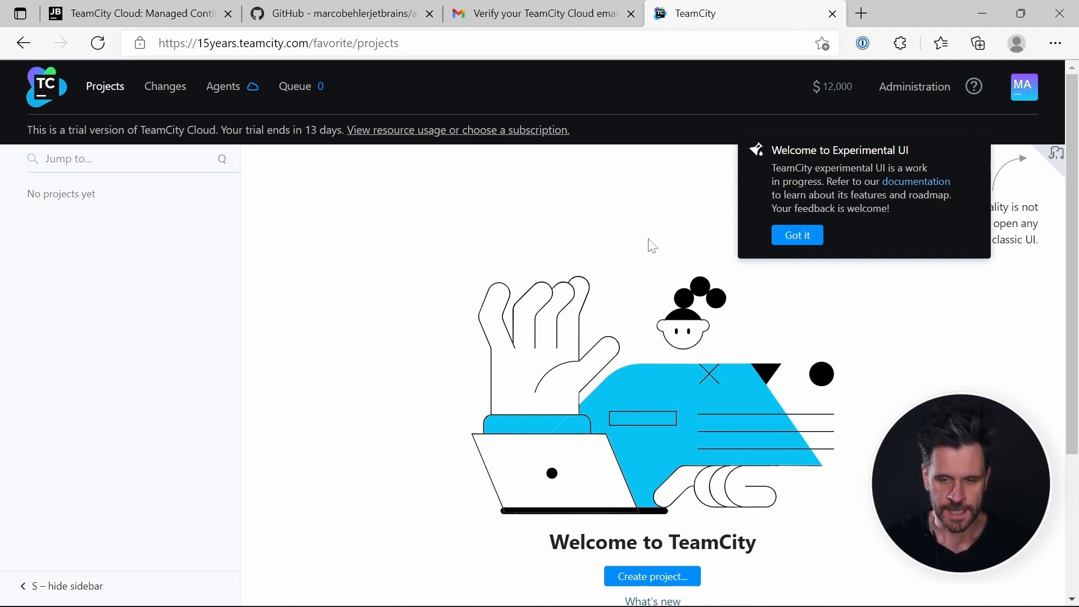
# - Dismiss the experimental UI notice and start a new project from GitHub.com
pyautogui.click(795, 235)
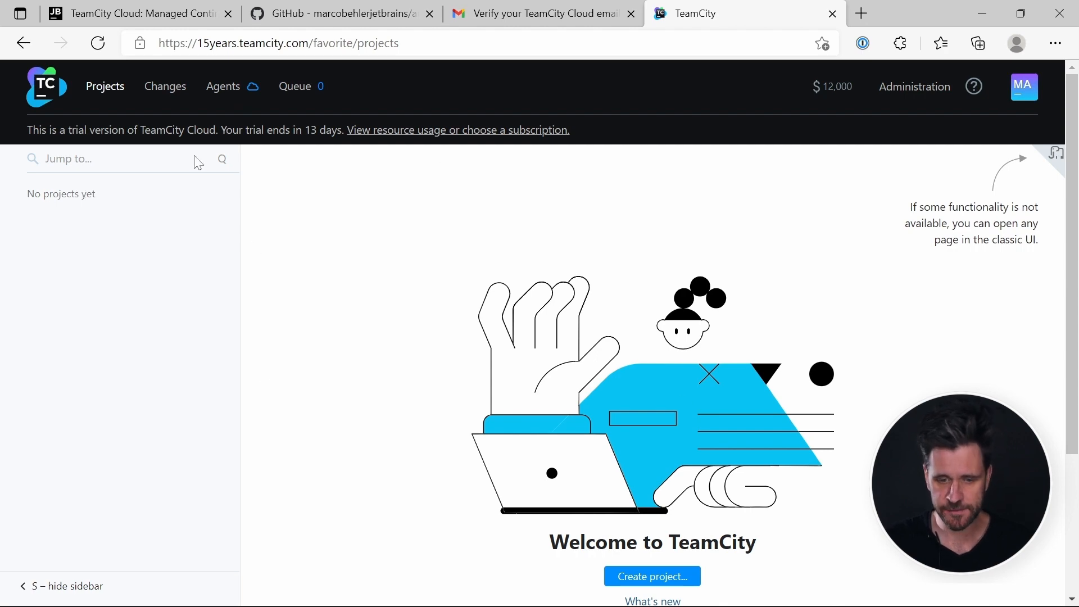
pyautogui.scroll(-2, 315, 347)
pyautogui.scroll(2, 301, 335)
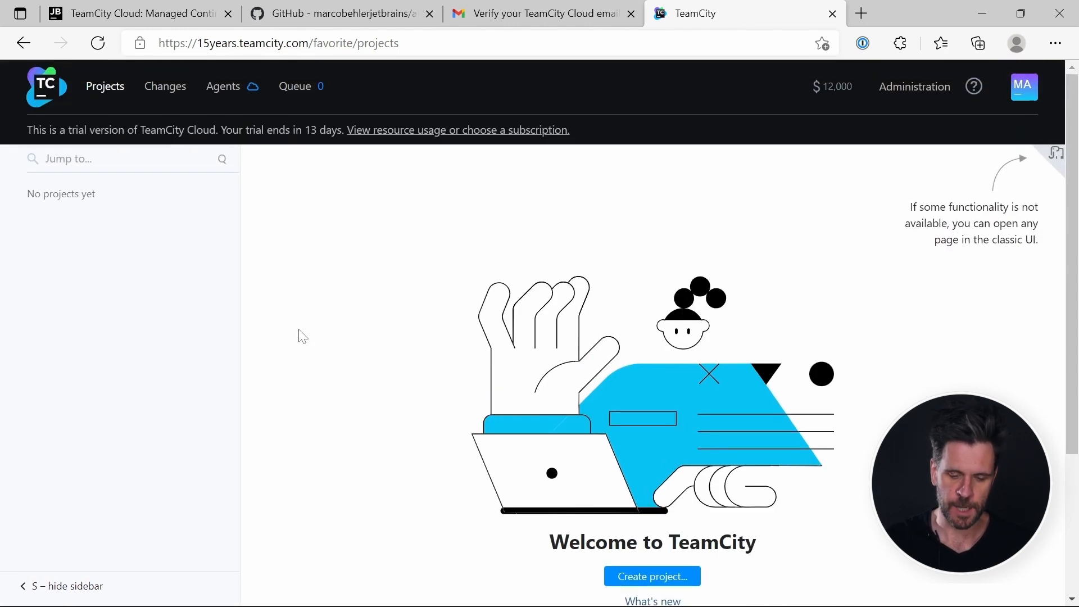
pyautogui.scroll(-5, 323, 353)
pyautogui.click(651, 419)
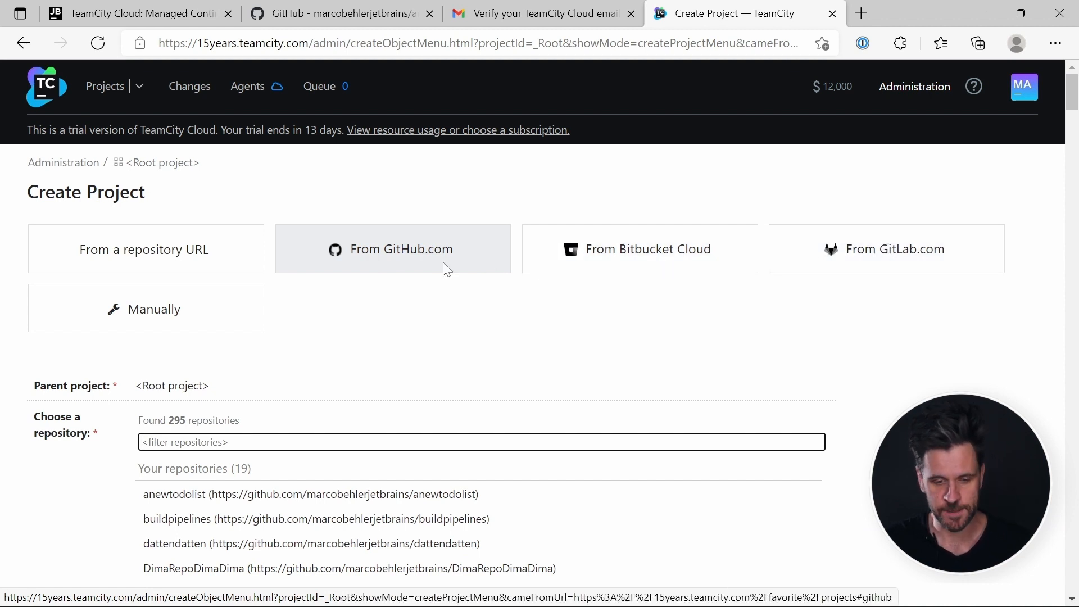
# - Create the project from the pasted anewtodolist repository URL and verify the connection
pyautogui.scroll(-3, 365, 314)
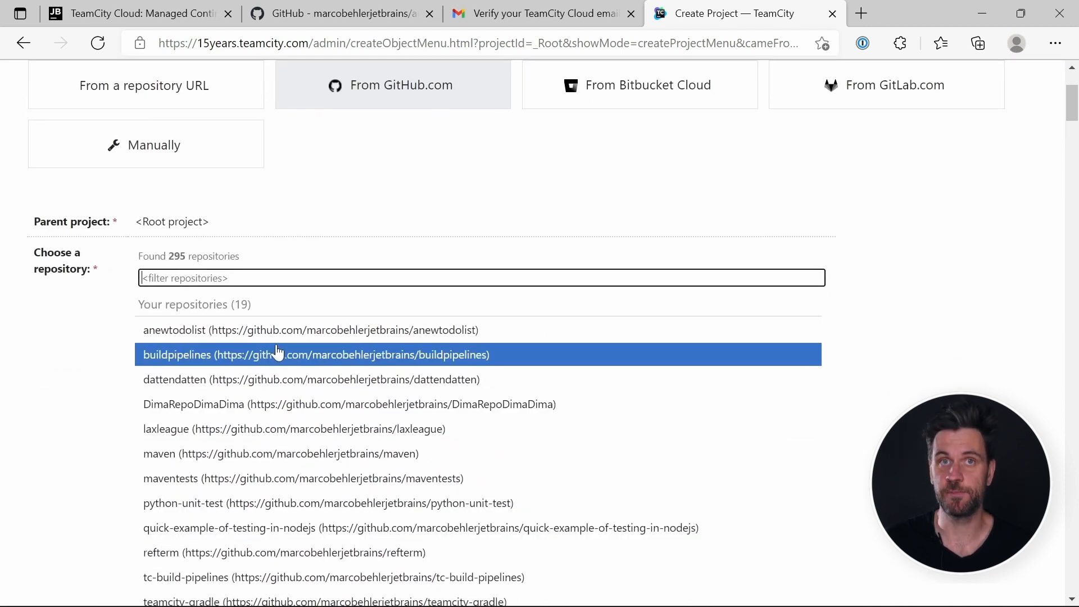
pyautogui.scroll(3, 337, 384)
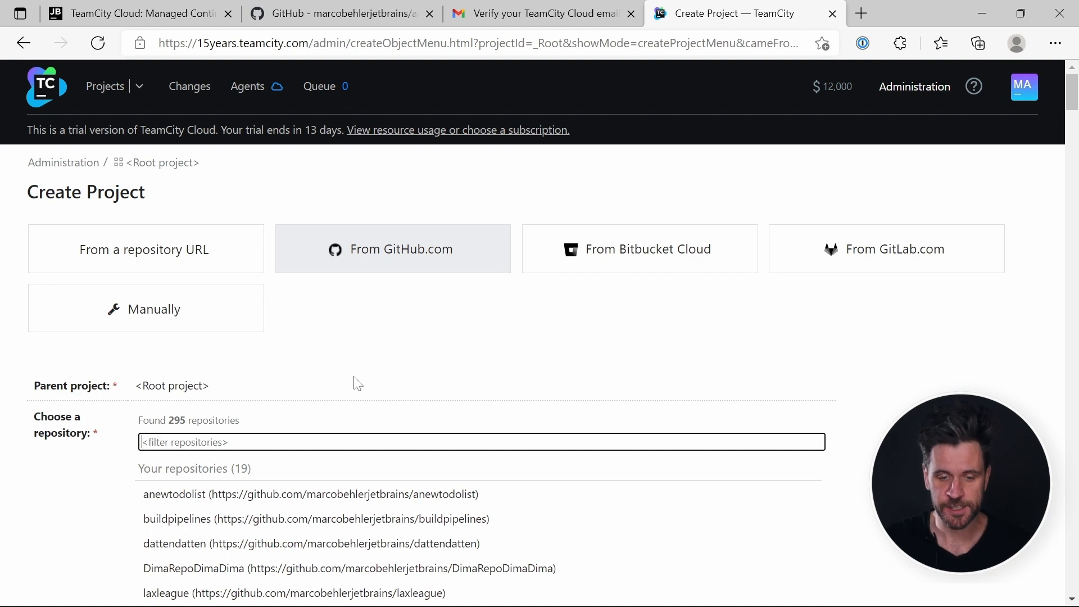
pyautogui.click(146, 248)
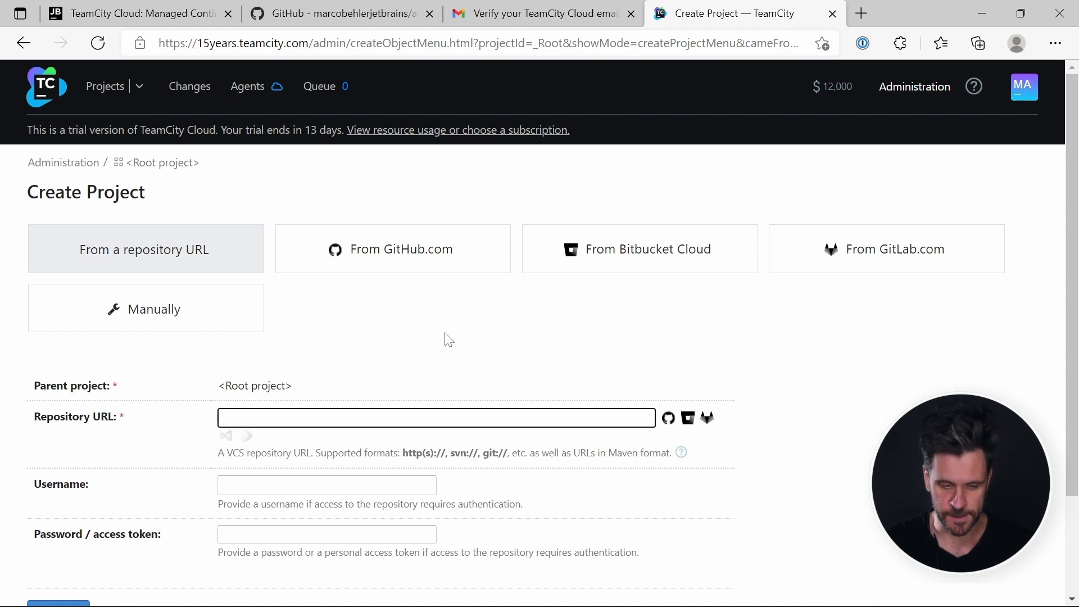
pyautogui.write('https://github.com/marcobehlerjetbrains/anewtodolist.git')
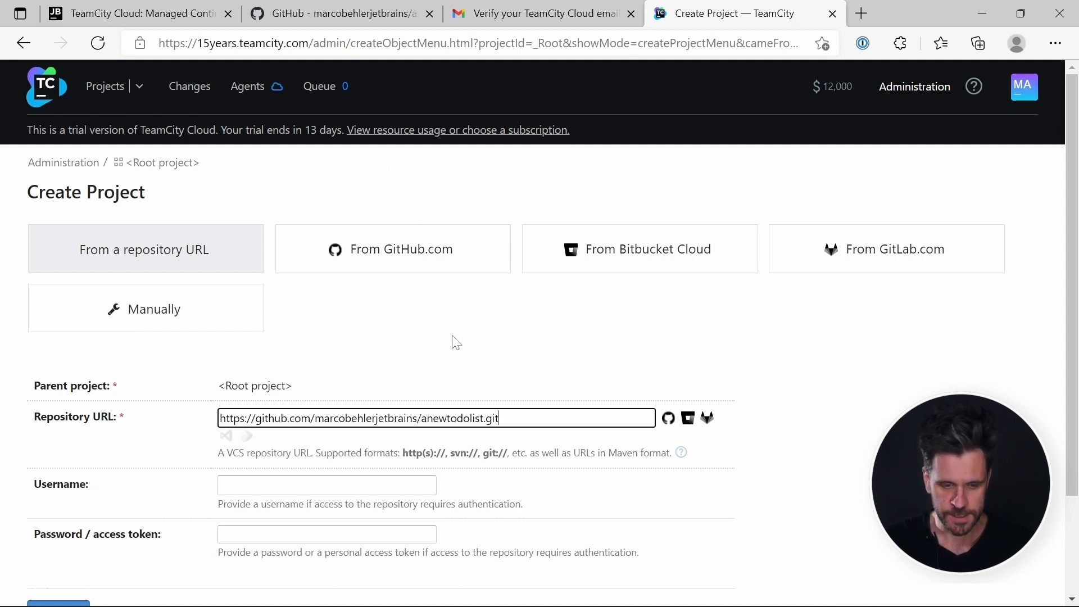
pyautogui.scroll(-2, 508, 292)
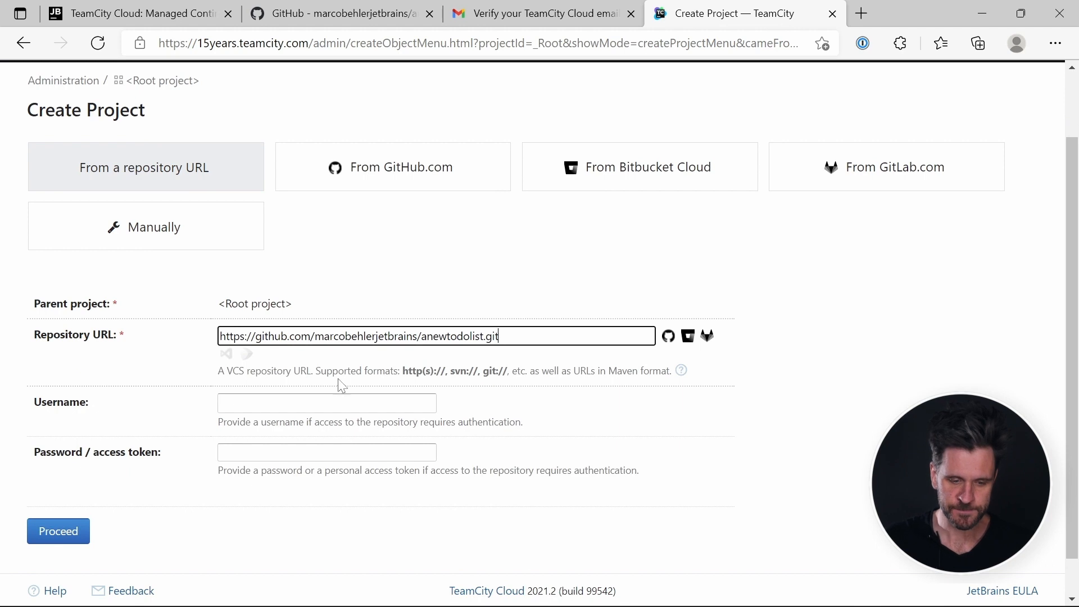
pyautogui.click(322, 391)
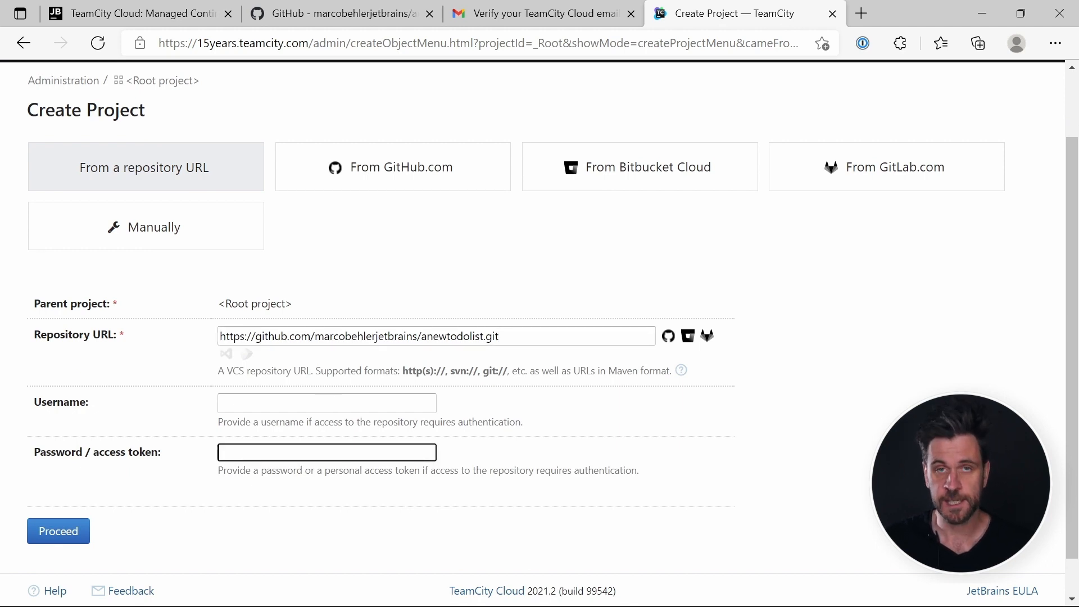
pyautogui.click(51, 538)
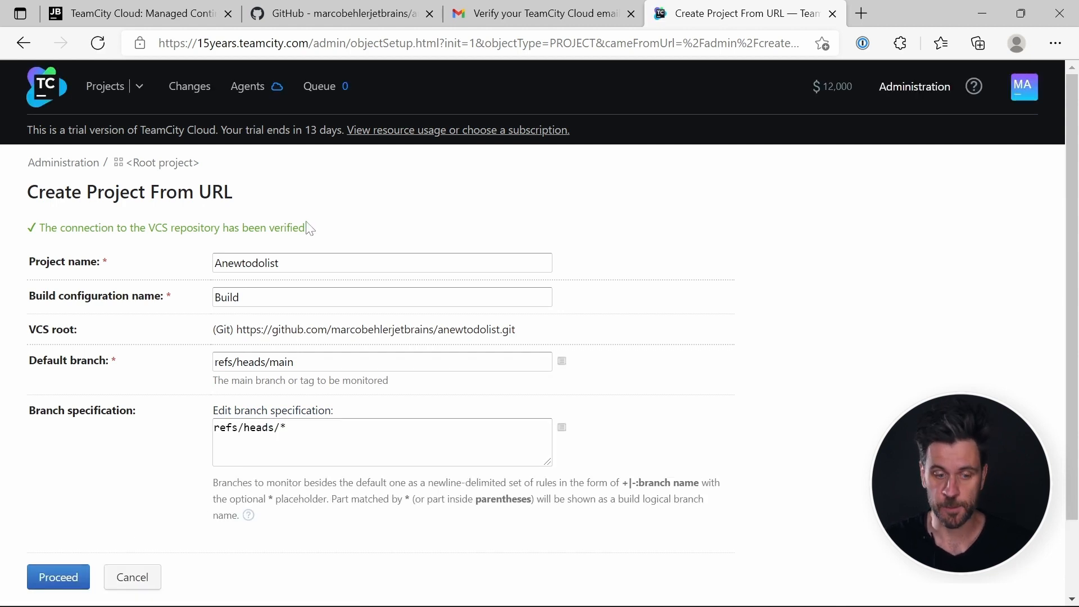
# - Review project name Anewtodolist, VCS root URL, default branch refs/heads/main and branch spec refs/heads/*
pyautogui.scroll(-2, 288, 214)
pyautogui.scroll(2, 287, 214)
pyautogui.scroll(-2, 256, 223)
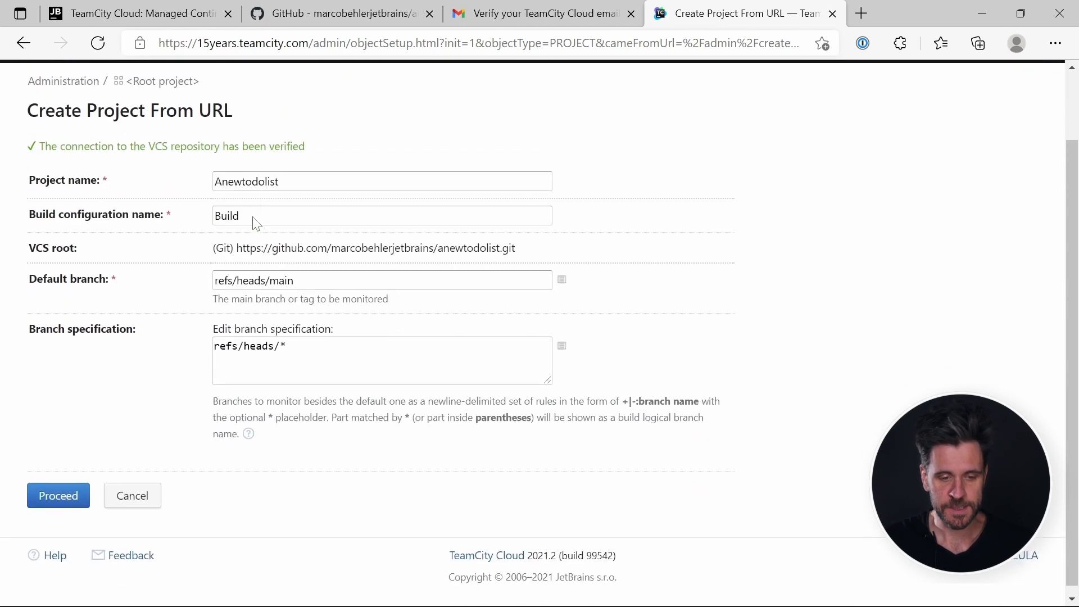
pyautogui.moveTo(145, 185); pyautogui.dragTo(29, 185)
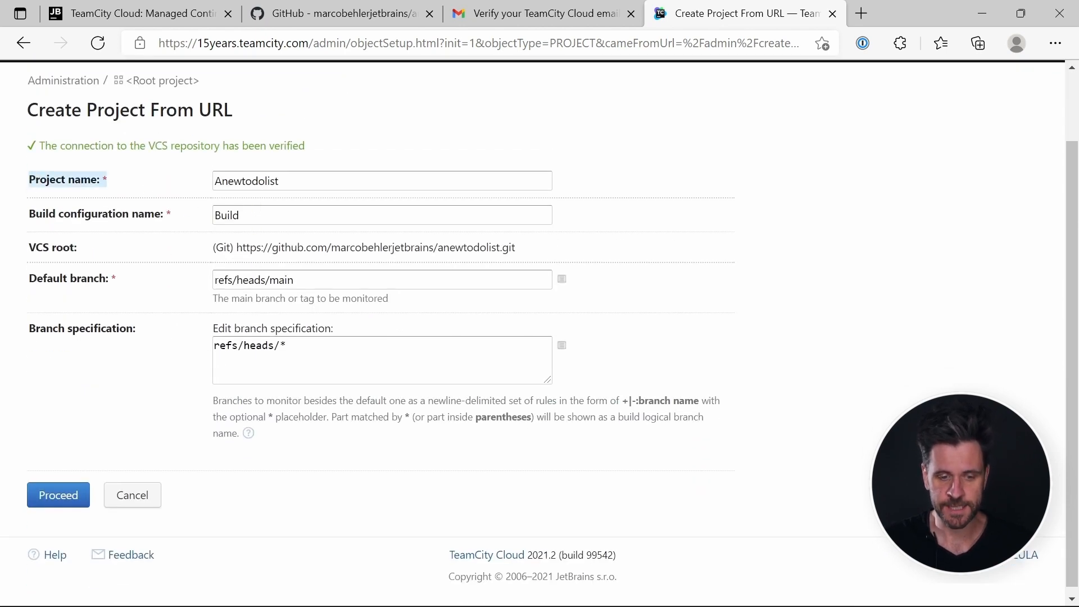
pyautogui.press('Tab')
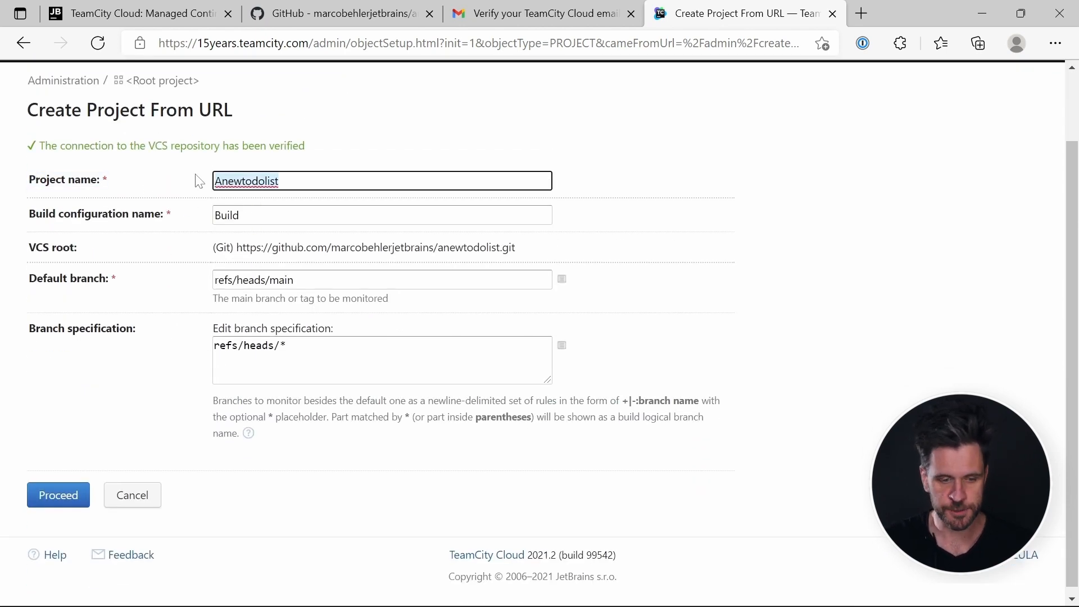
pyautogui.moveTo(516, 248); pyautogui.dragTo(234, 247)
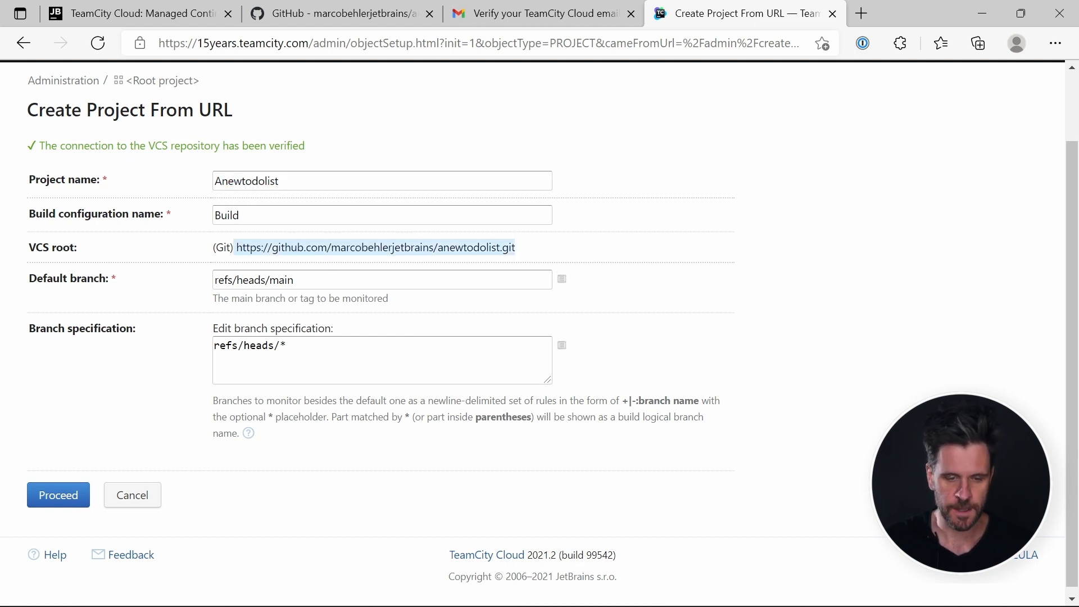
pyautogui.press('Tab')
pyautogui.click(193, 279)
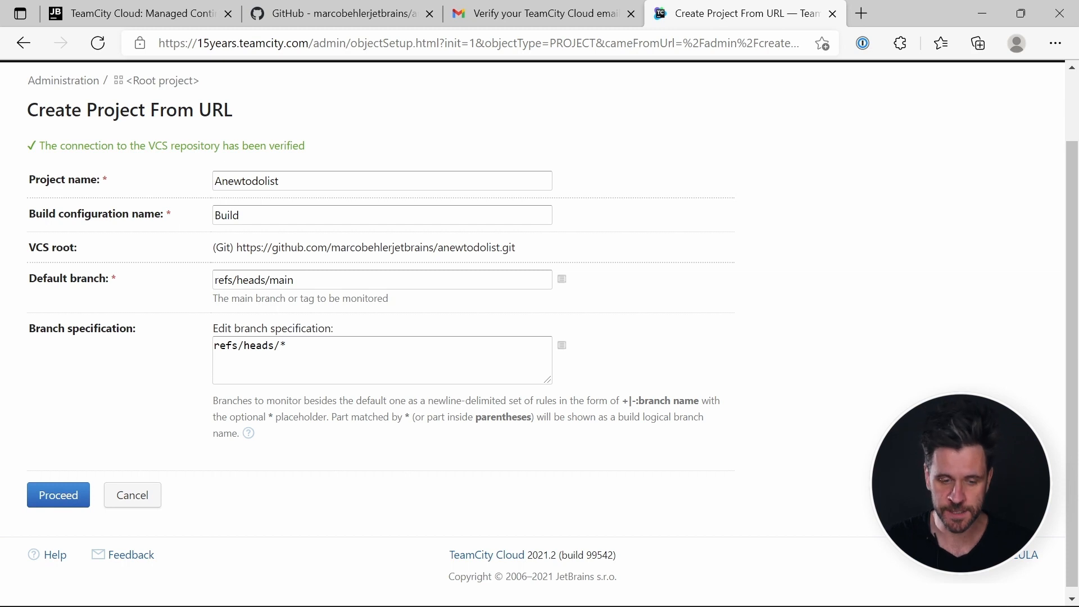
pyautogui.press('Tab')
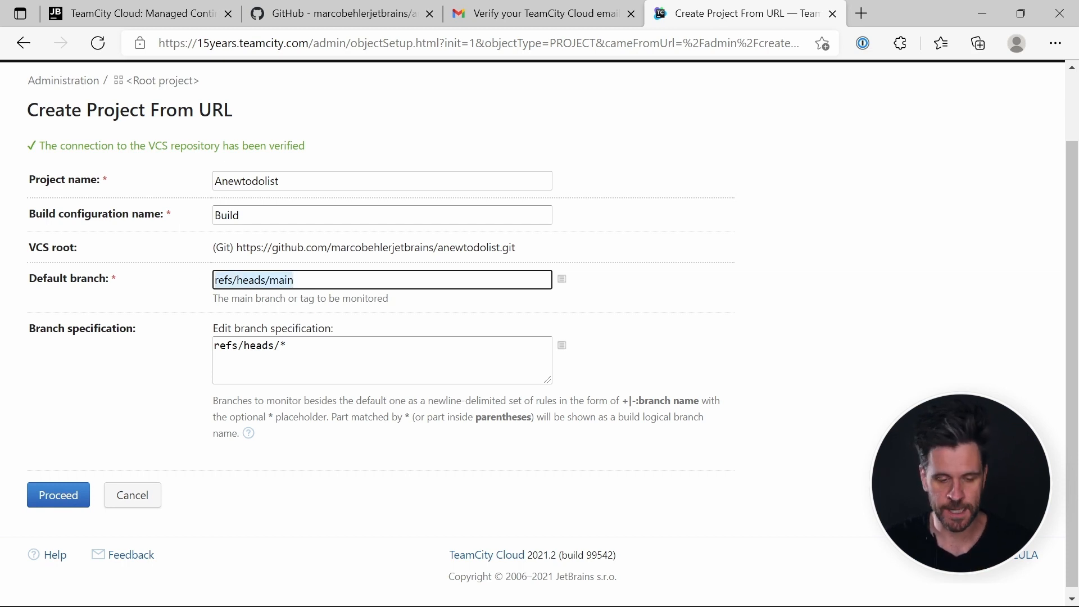
pyautogui.click(151, 365)
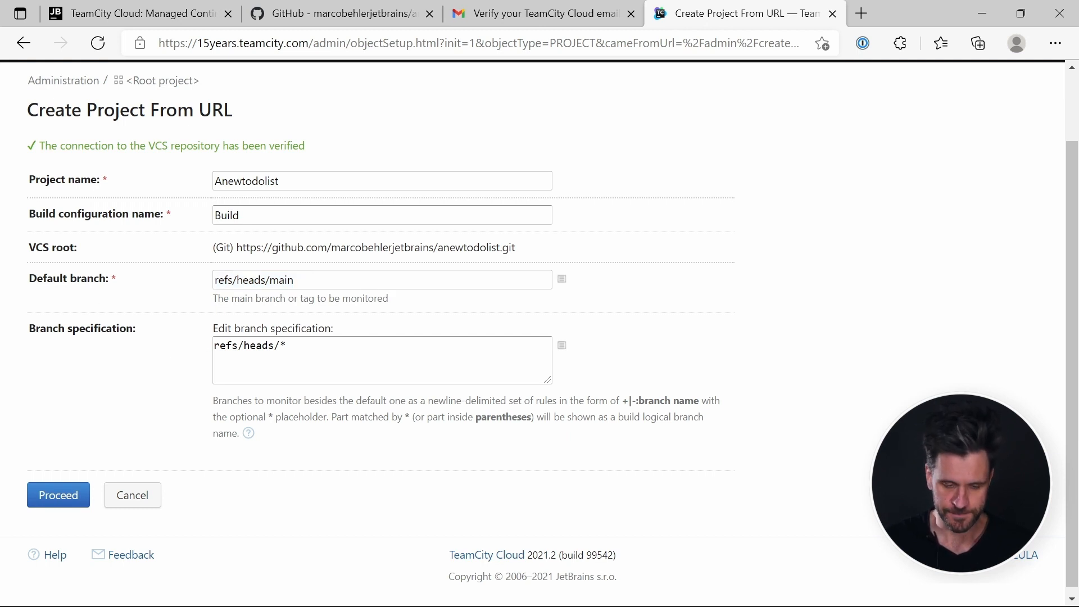
pyautogui.moveTo(288, 346); pyautogui.dragTo(150, 349)
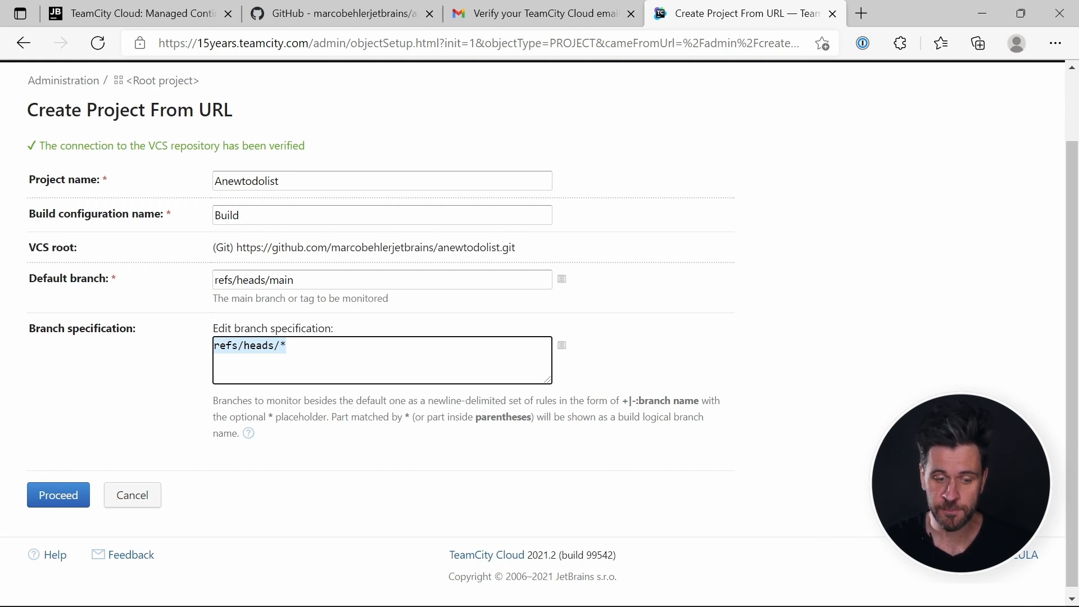
pyautogui.click(287, 345)
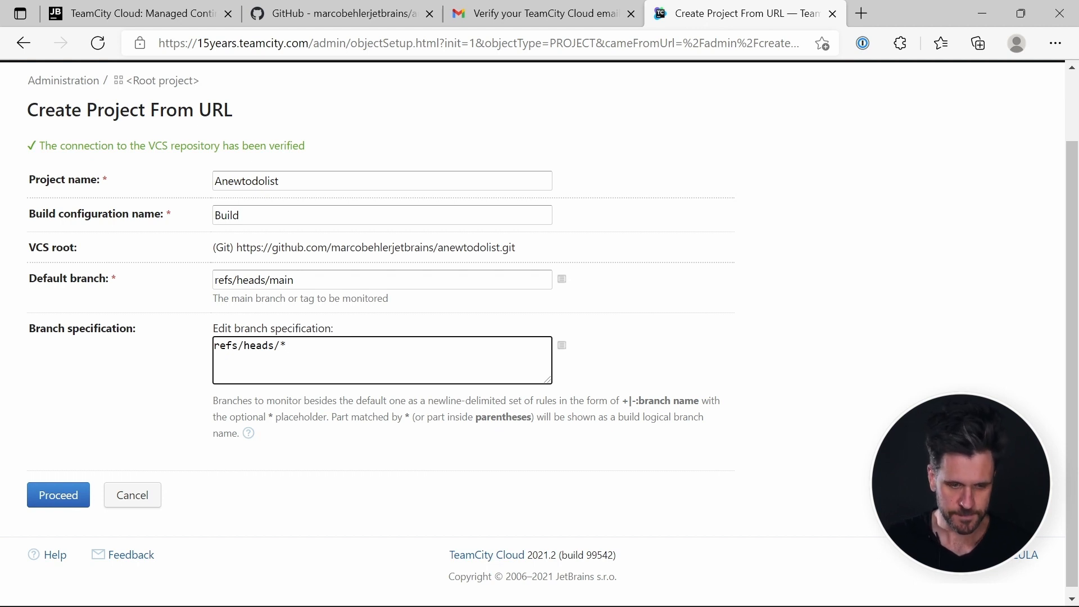
# - Keep the build configuration name Build and create the project
pyautogui.moveTo(247, 216); pyautogui.dragTo(149, 210)
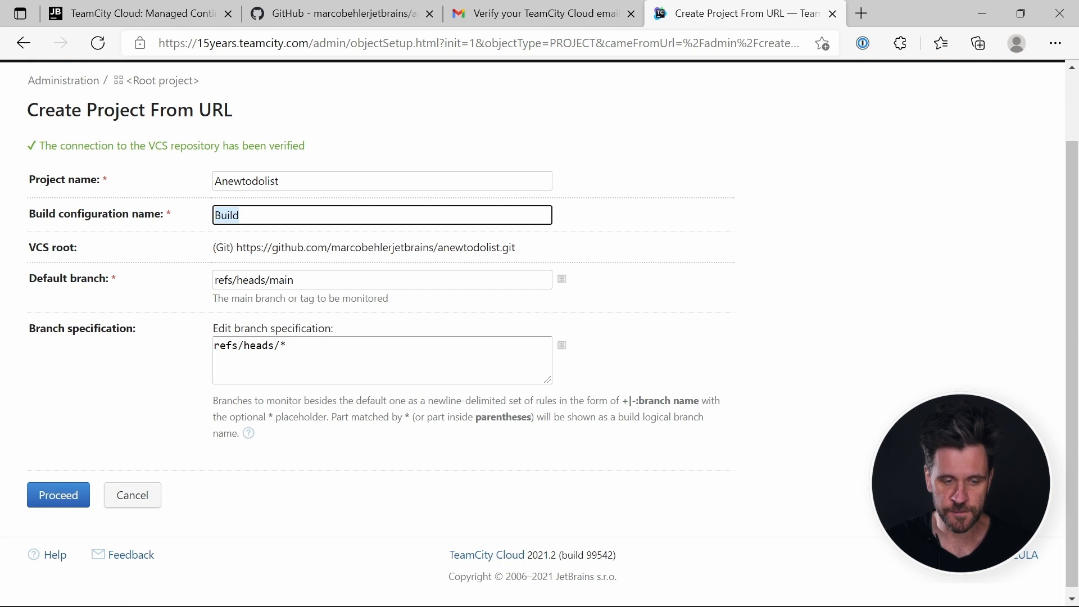
pyautogui.click(128, 207)
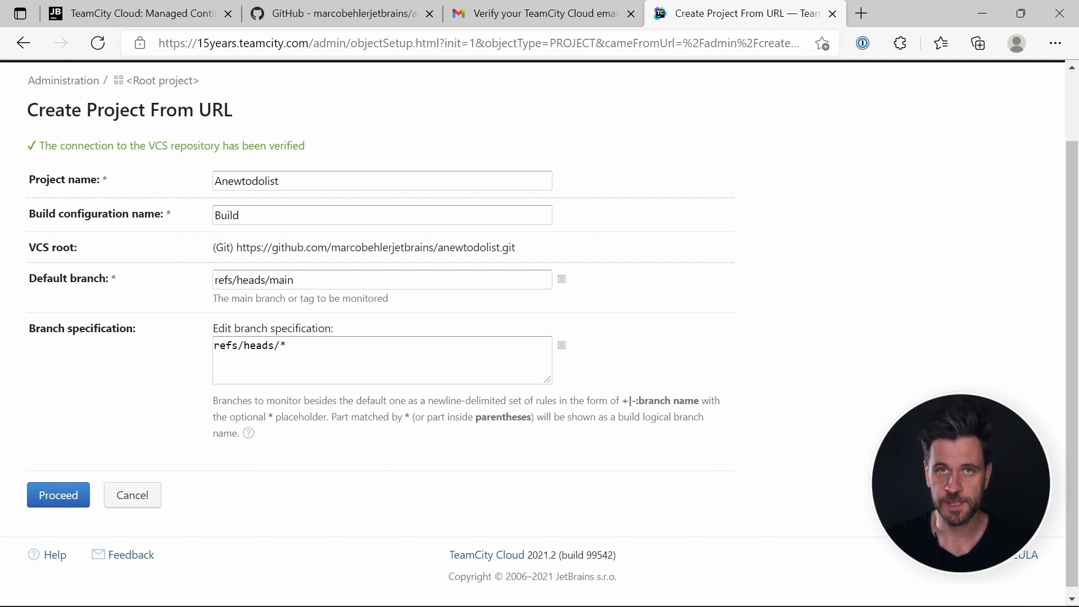
pyautogui.moveTo(132, 214); pyautogui.dragTo(36, 214)
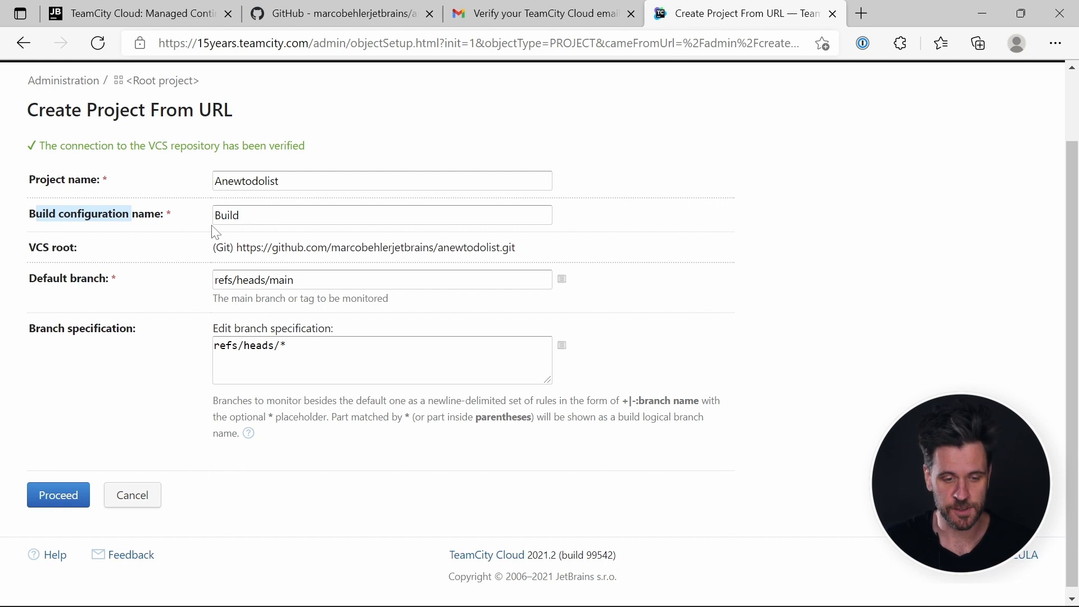
pyautogui.click(58, 497)
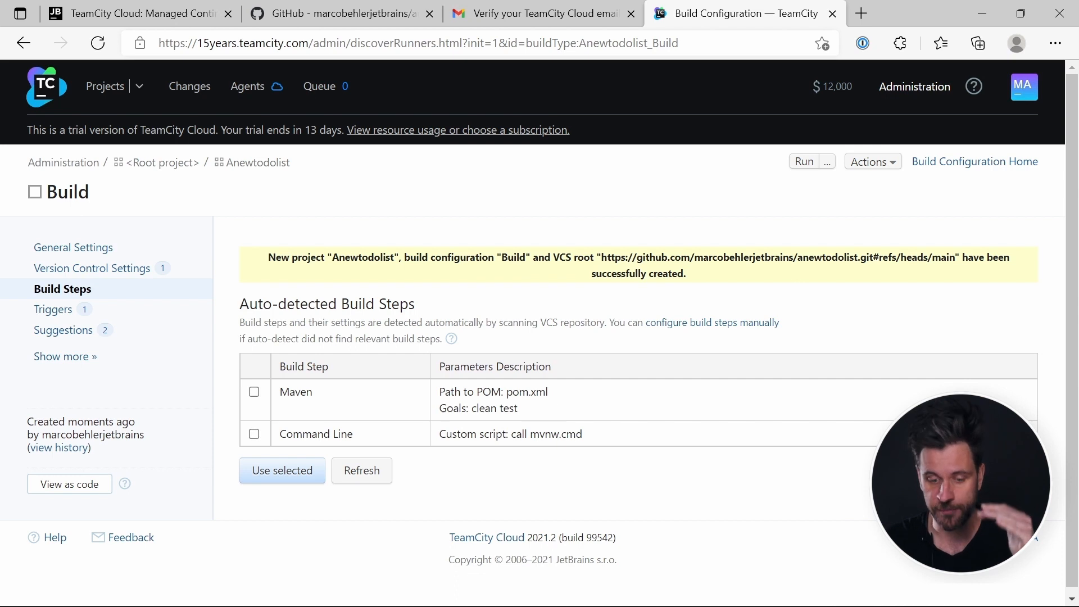
# - Check pom.xml on GitHub, then add the auto-detected Maven step with goals clean test
pyautogui.scroll(-1, 539, 326)
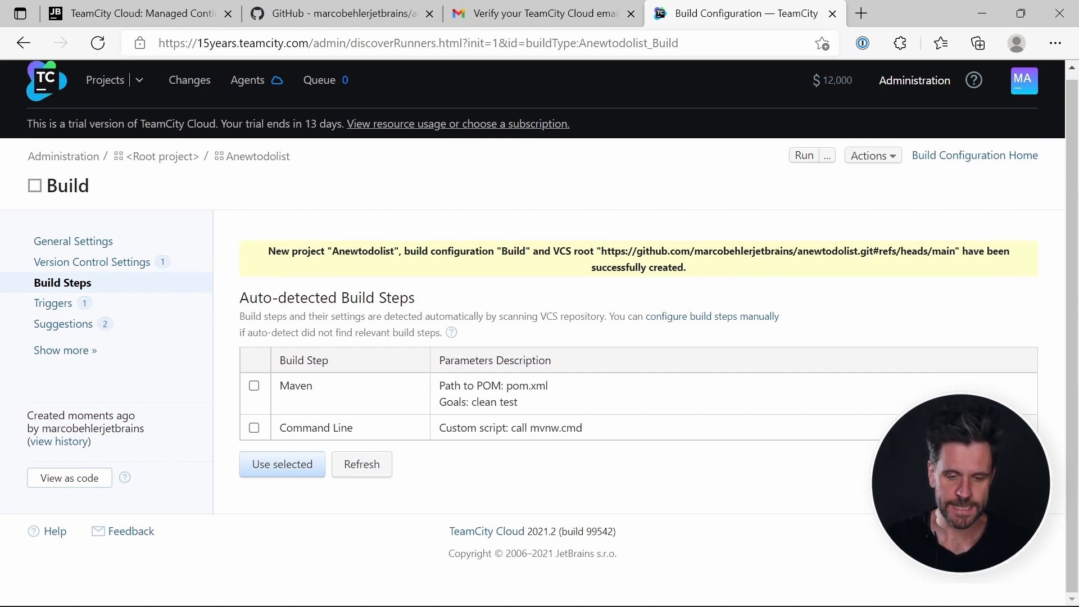
pyautogui.moveTo(548, 385); pyautogui.dragTo(482, 386)
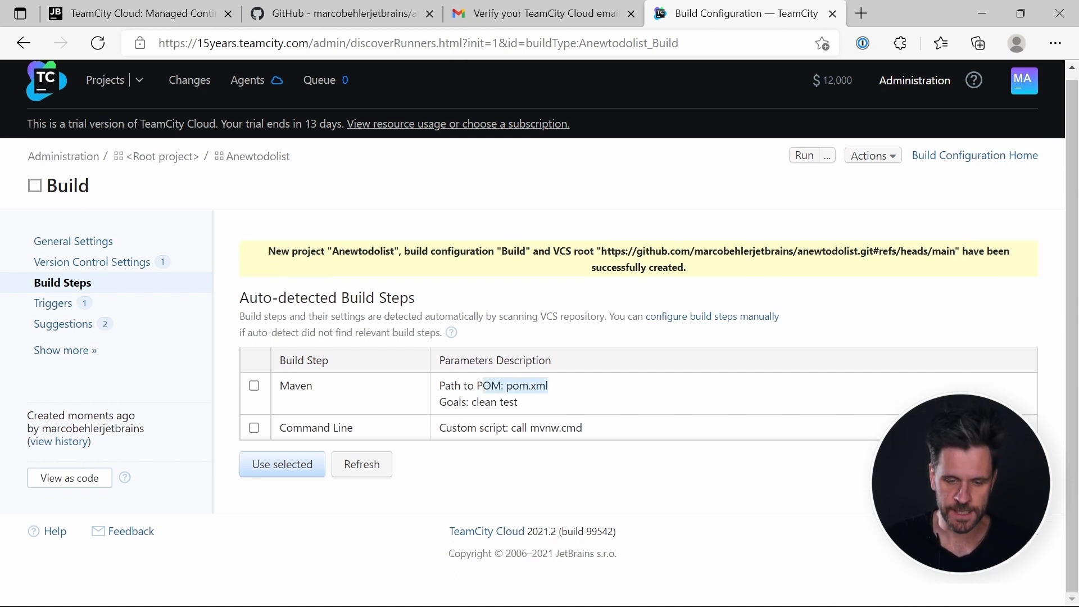
pyautogui.click(324, 12)
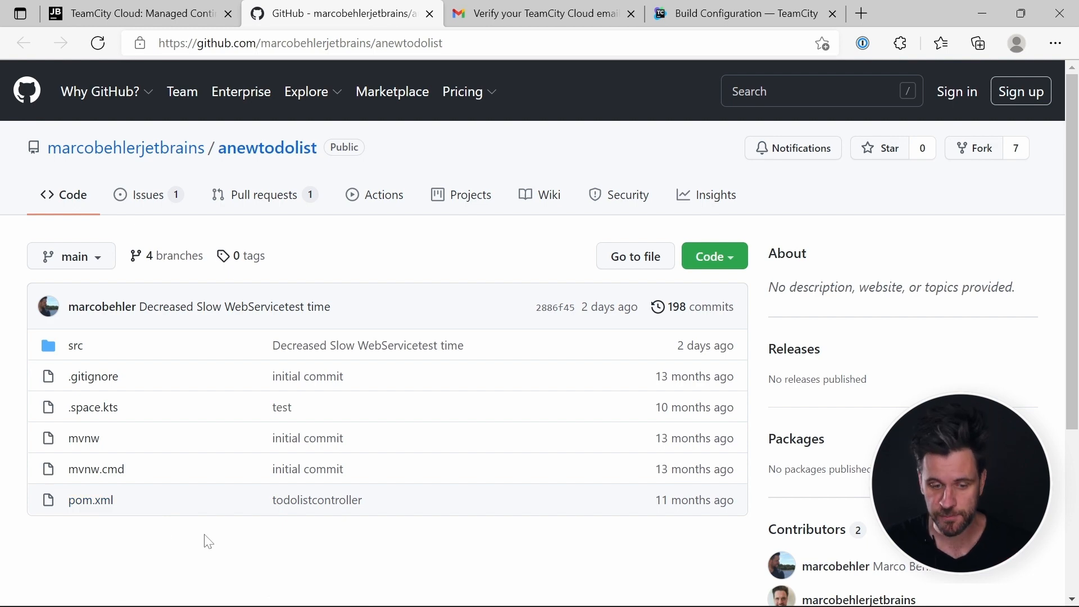
pyautogui.click(711, 18)
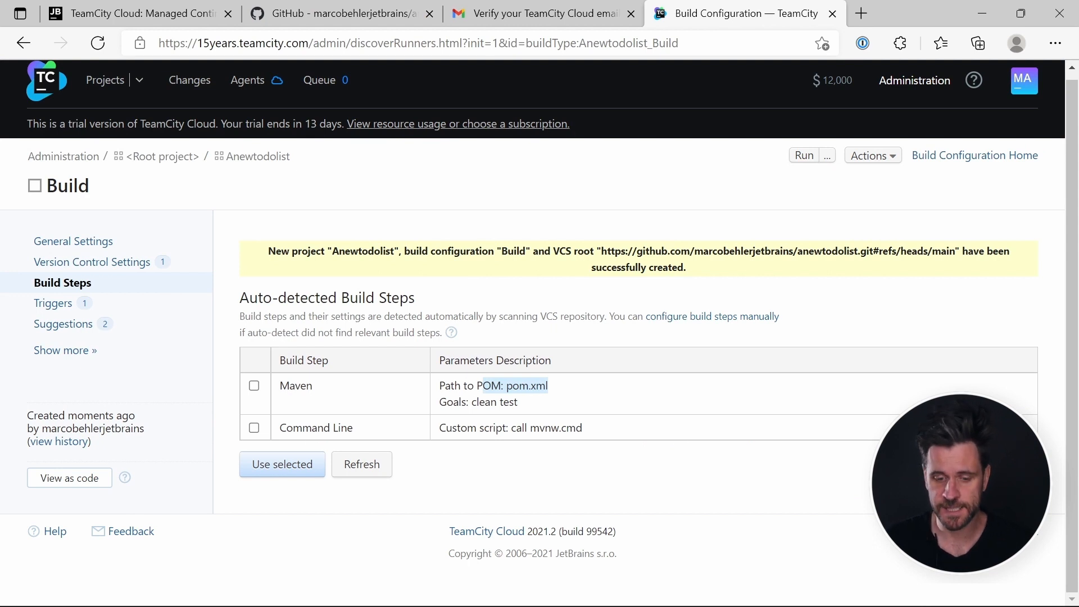
pyautogui.moveTo(520, 402); pyautogui.dragTo(469, 402)
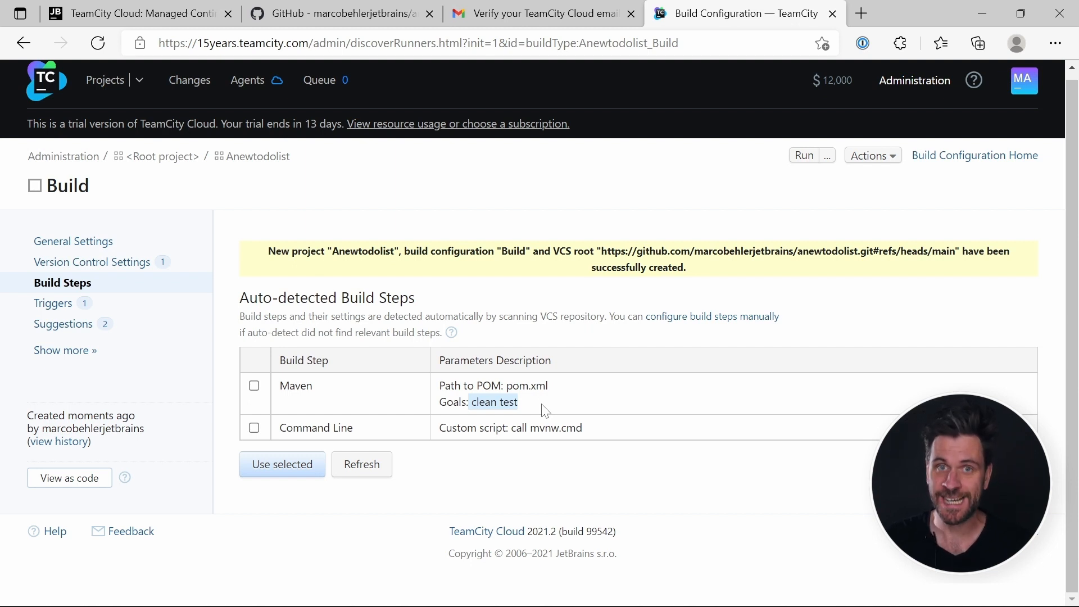
pyautogui.click(254, 385)
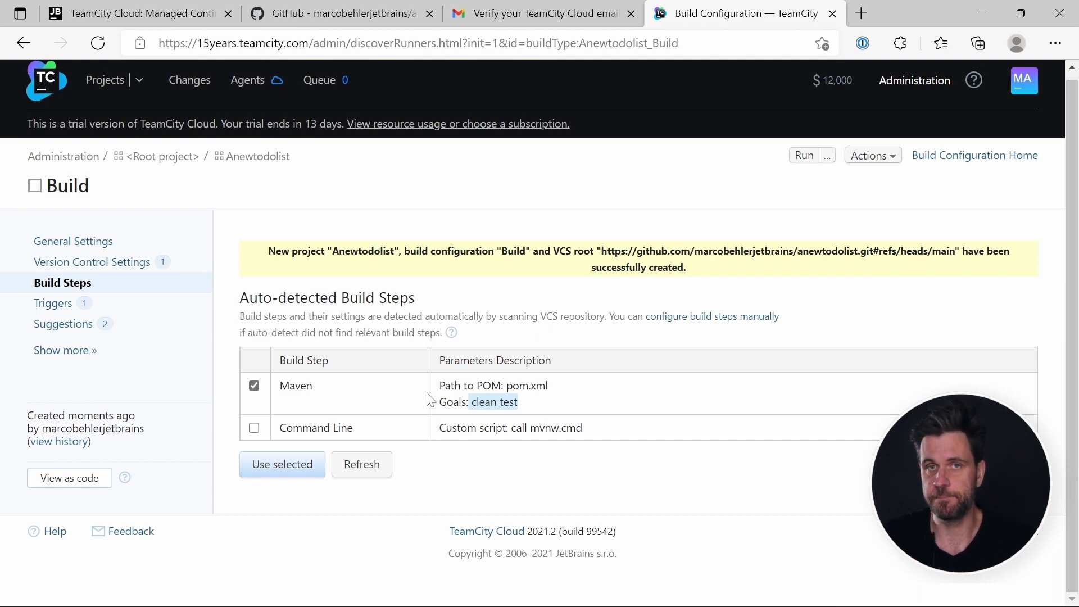
pyautogui.click(283, 464)
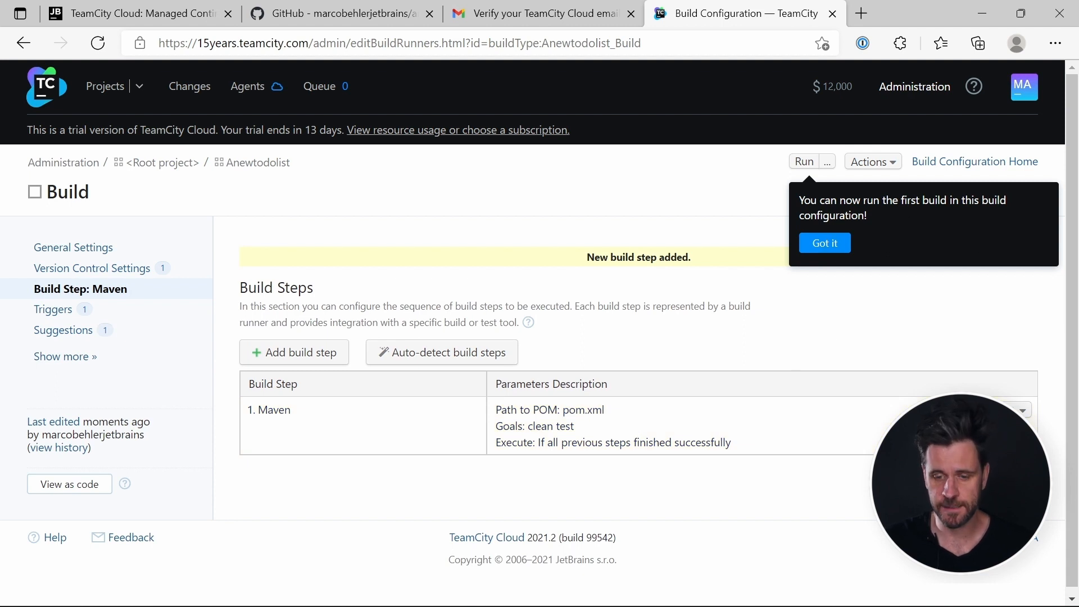
# - Start the configuration's first build, then go to the Agents overview
pyautogui.click(835, 240)
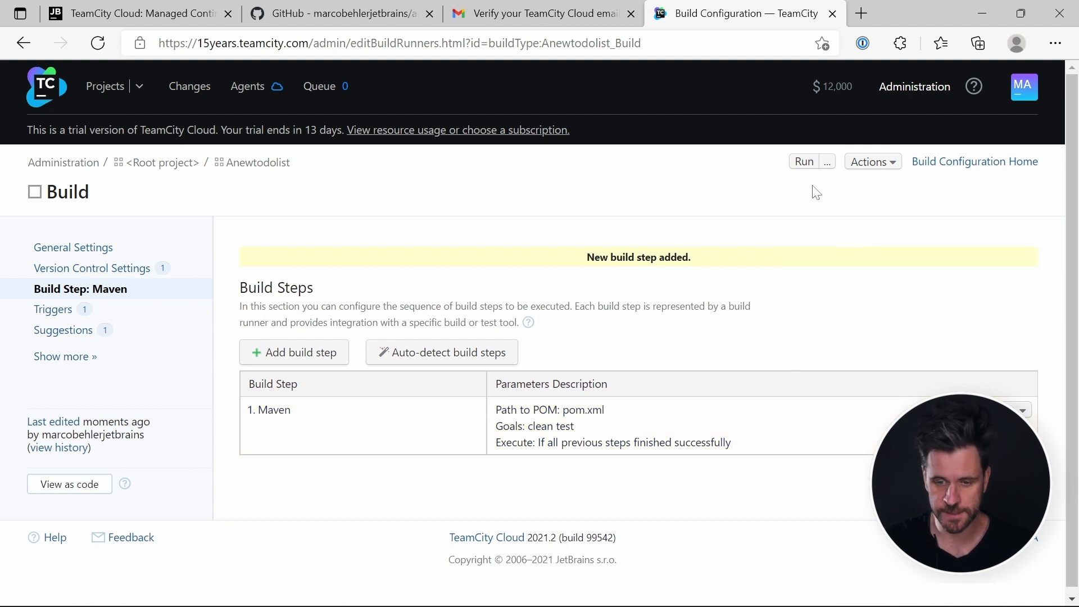
pyautogui.click(804, 161)
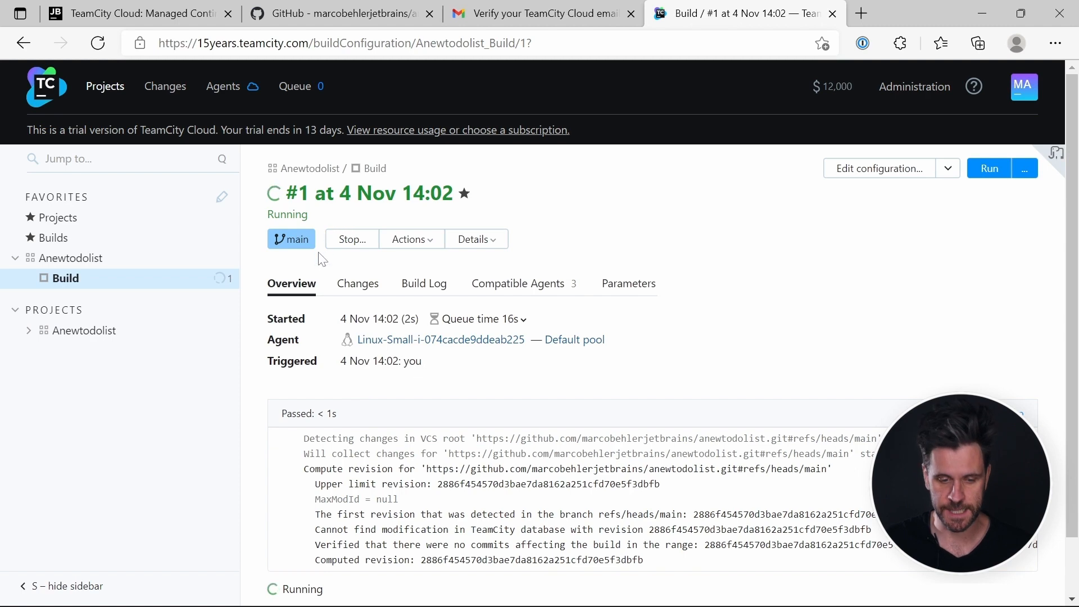
pyautogui.scroll(-2, 341, 449)
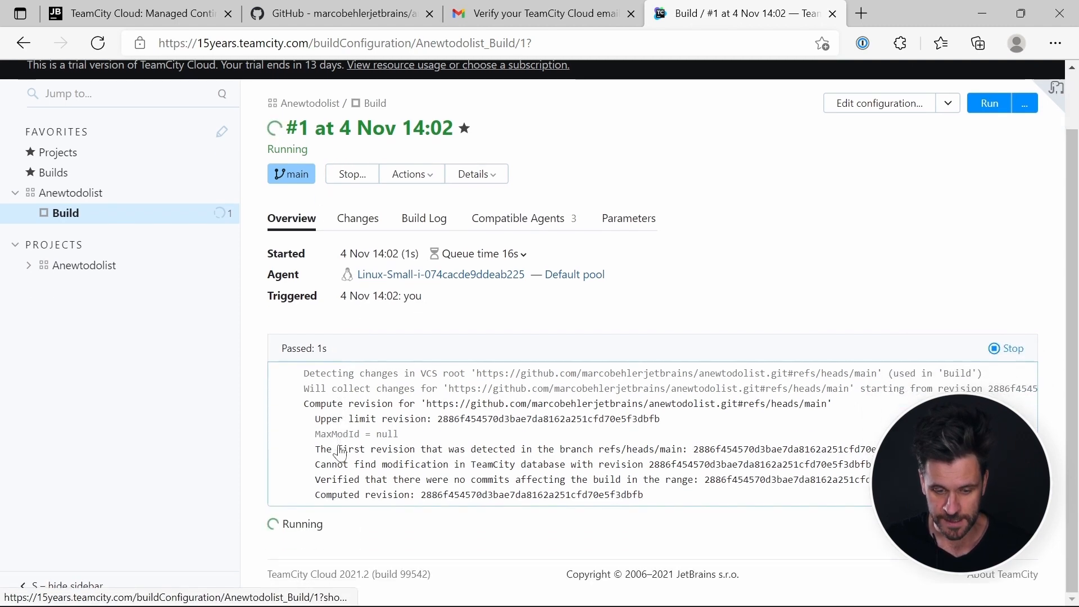
pyautogui.scroll(2, 349, 396)
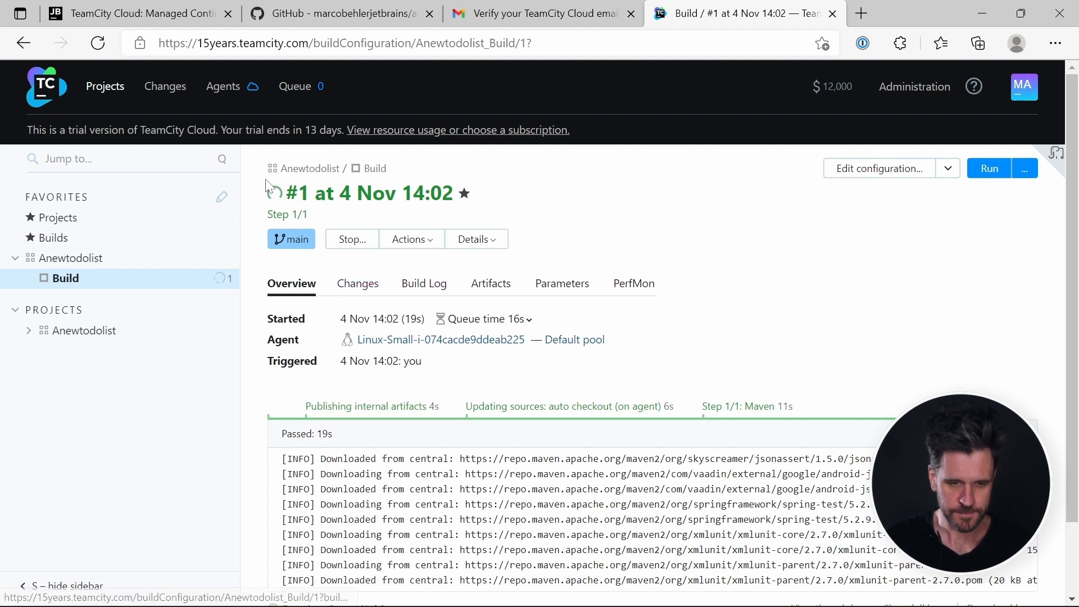
pyautogui.click(226, 88)
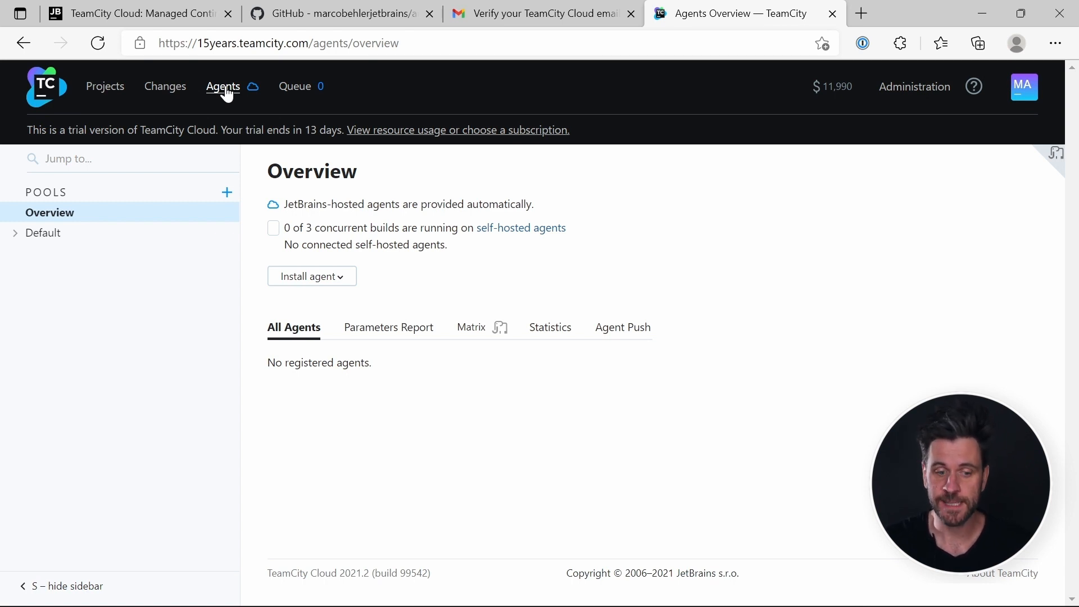
# - Check the Linux-Small agent in the Default pool, then return to jetbrains.com's TeamCity Cloud page
pyautogui.click(14, 238)
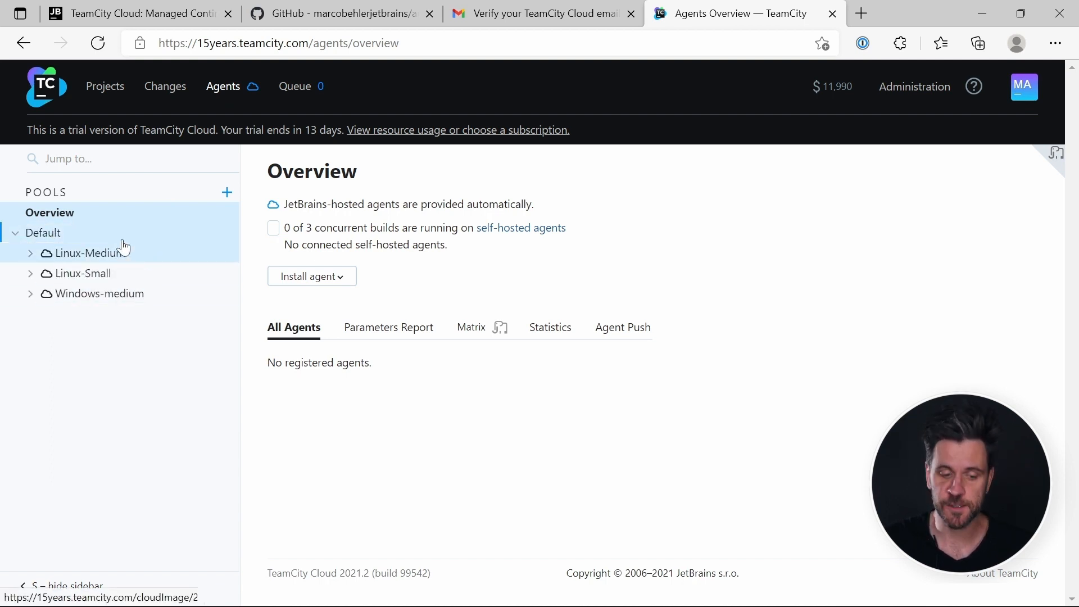
pyautogui.click(117, 272)
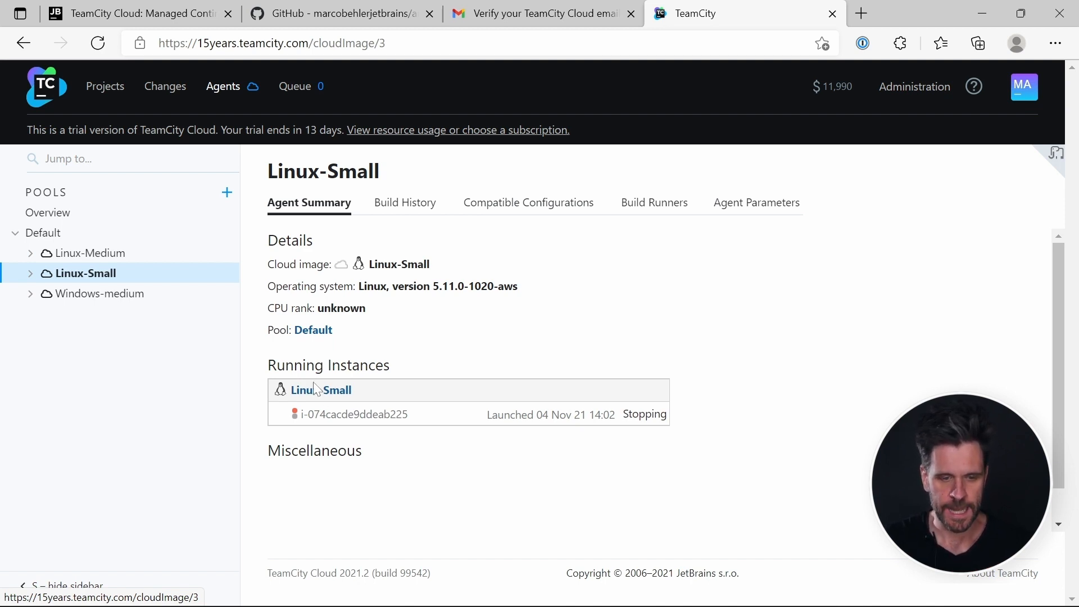
pyautogui.click(171, 12)
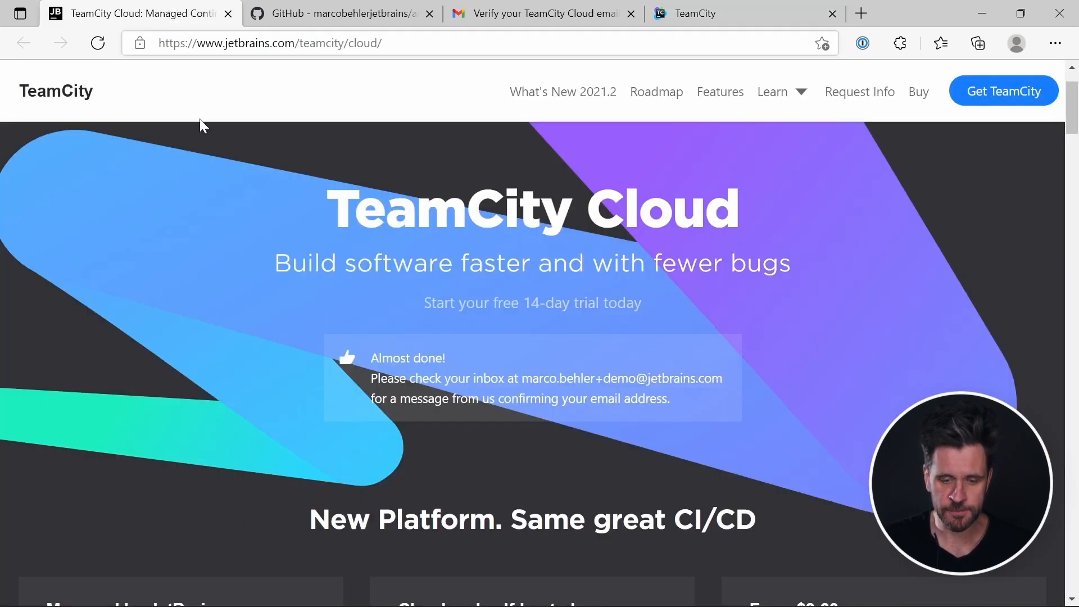
# - Look over the Linux (small) build-credit pricing option, then return to the TeamCity agent page
pyautogui.scroll(-20, 304, 230)
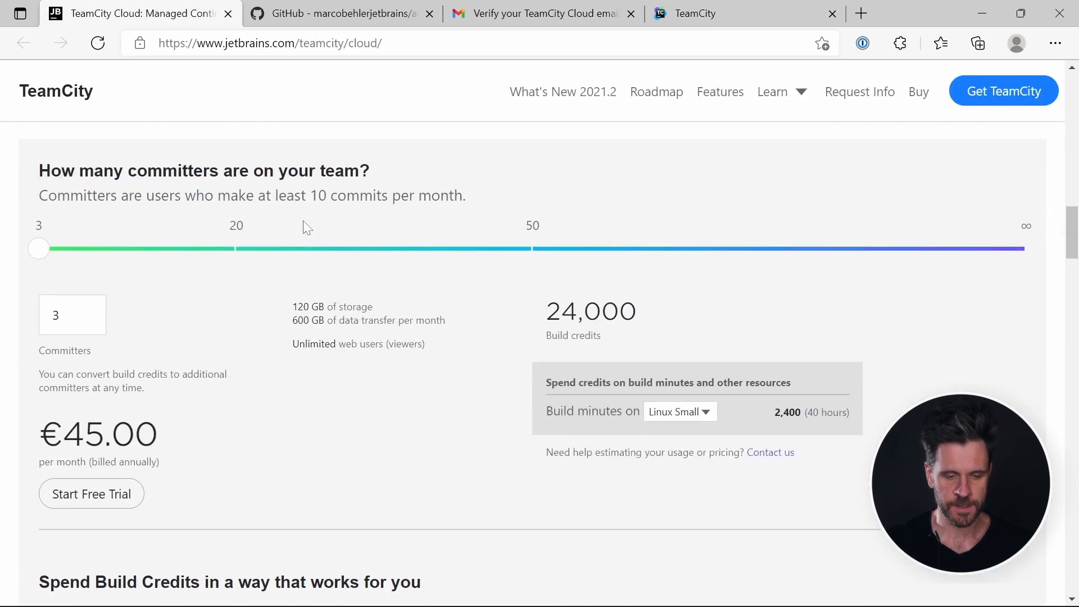
pyautogui.scroll(-9, 306, 227)
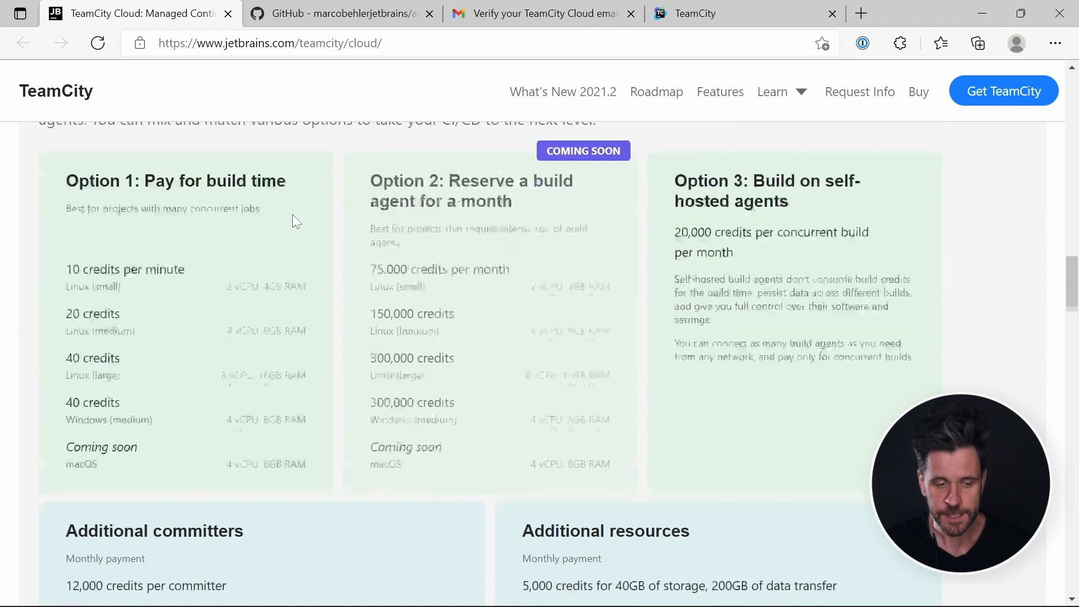
pyautogui.scroll(1, 197, 243)
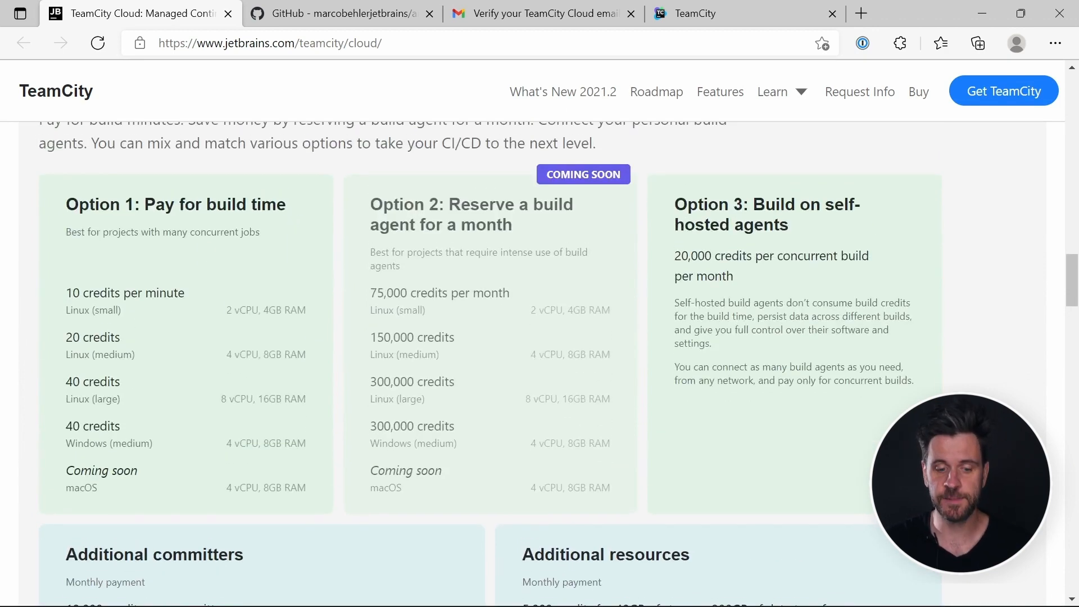
pyautogui.moveTo(255, 310); pyautogui.dragTo(291, 301)
pyautogui.click(291, 302)
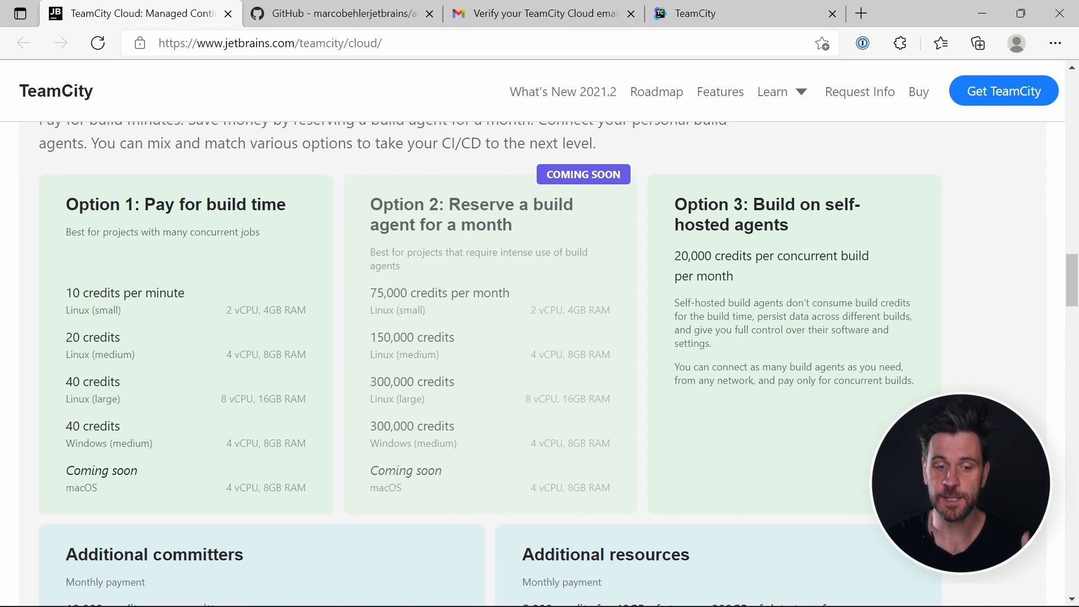
pyautogui.click(692, 4)
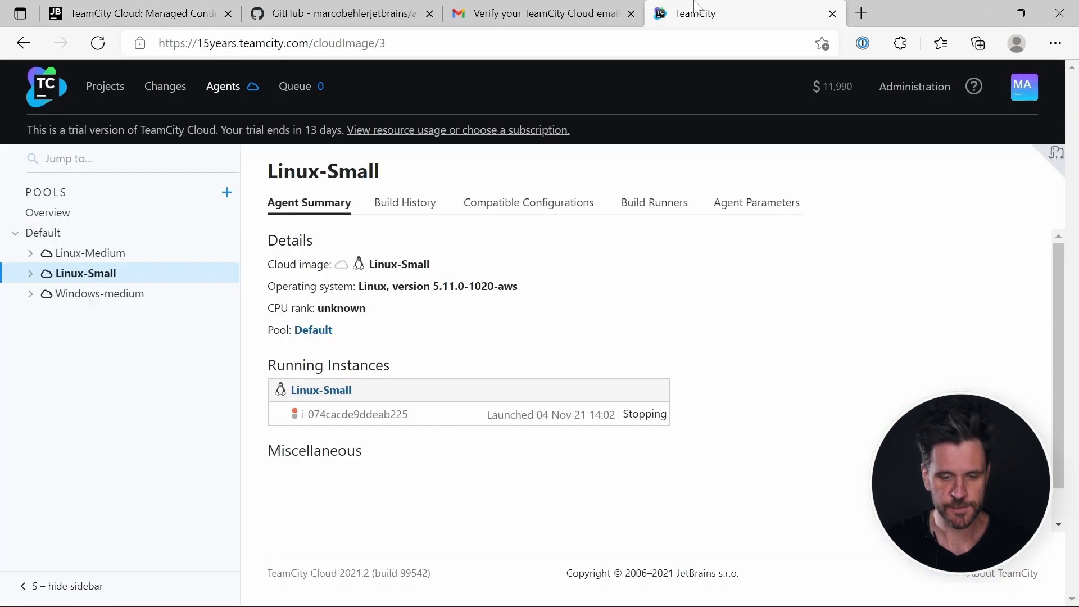
# - Open Anewtodolist's finished build #1 from the expanded Favorite Projects list
pyautogui.click(114, 90)
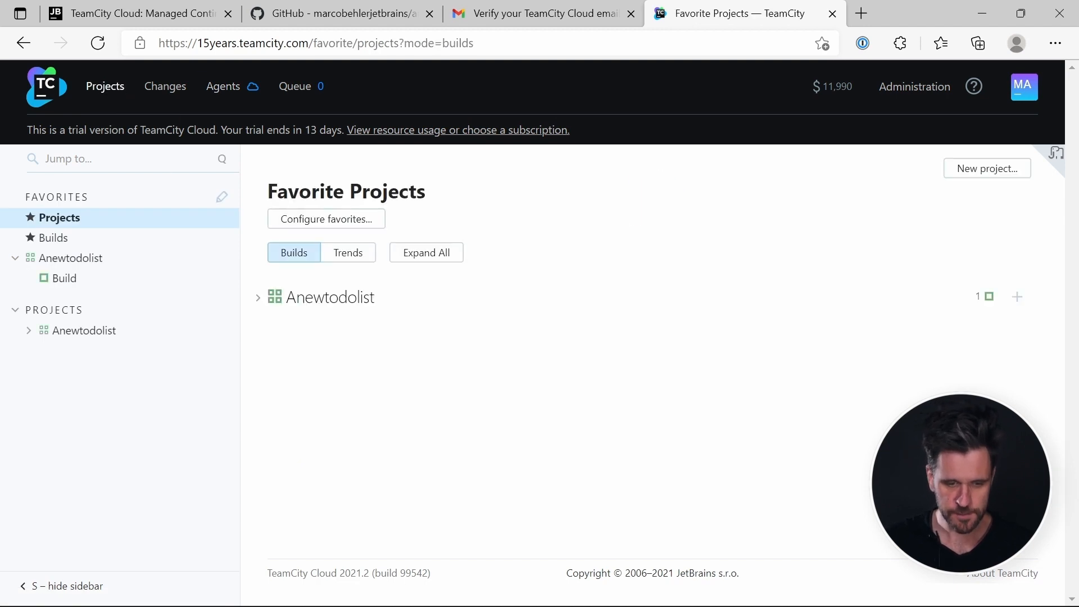
pyautogui.click(258, 297)
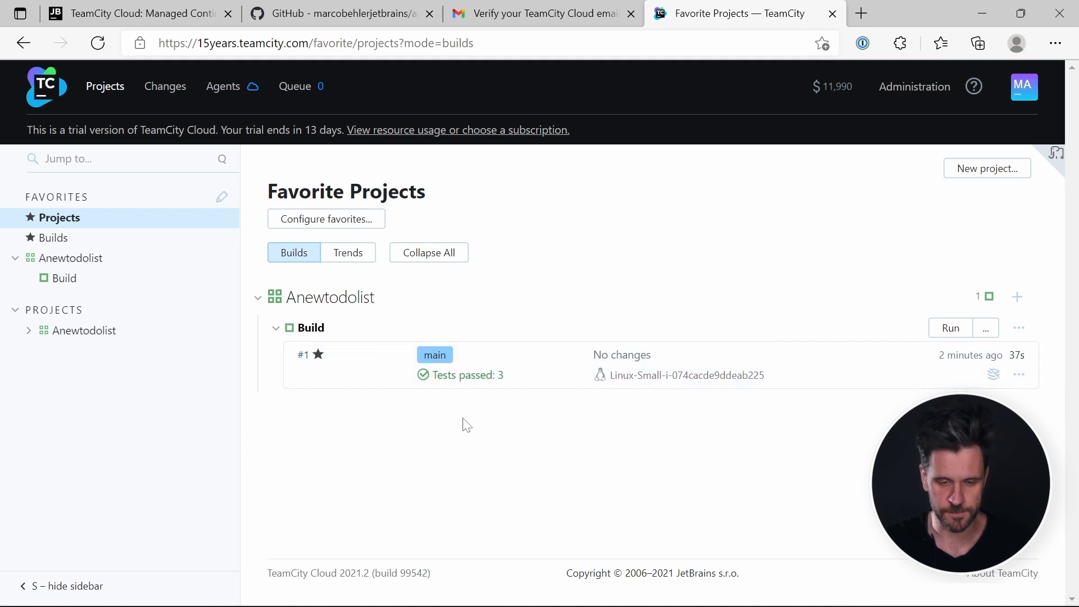
pyautogui.click(303, 355)
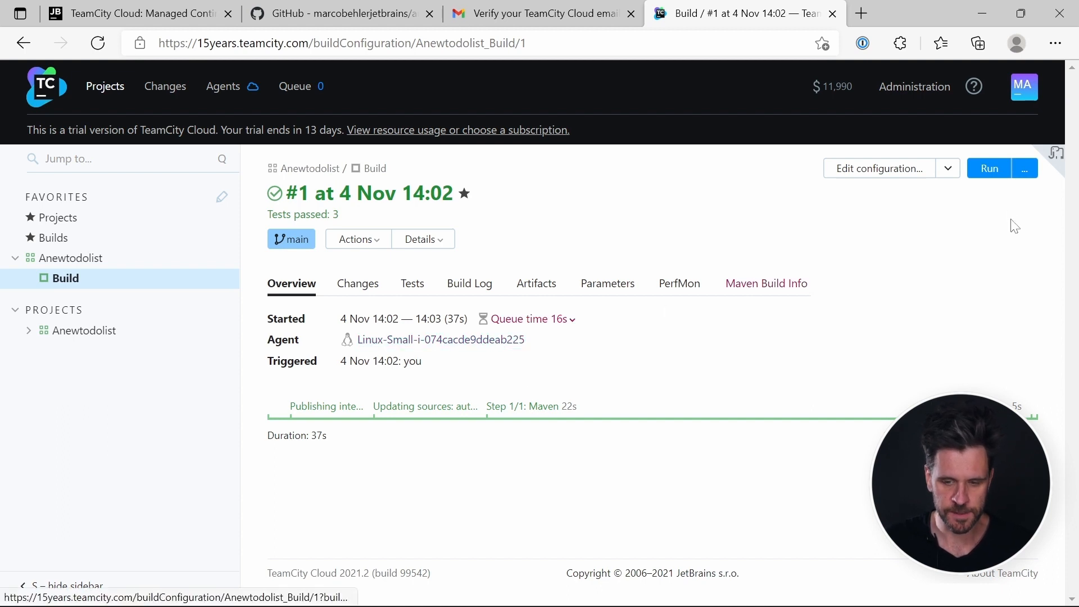
# - Queue another build, then show build #1's revision refs/heads/main at 2886f454570d
pyautogui.click(989, 175)
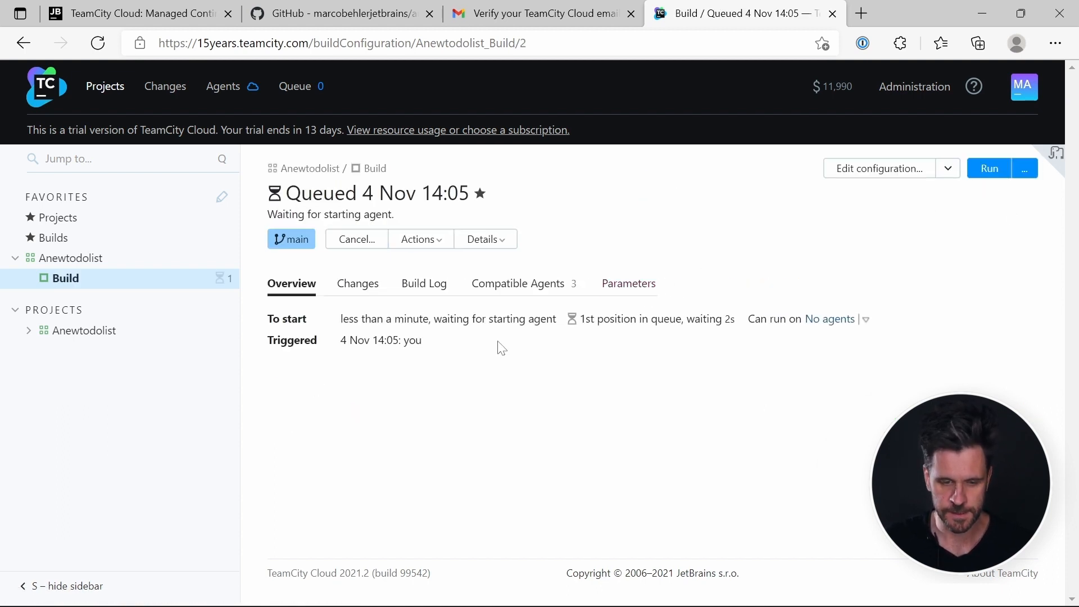
pyautogui.click(98, 275)
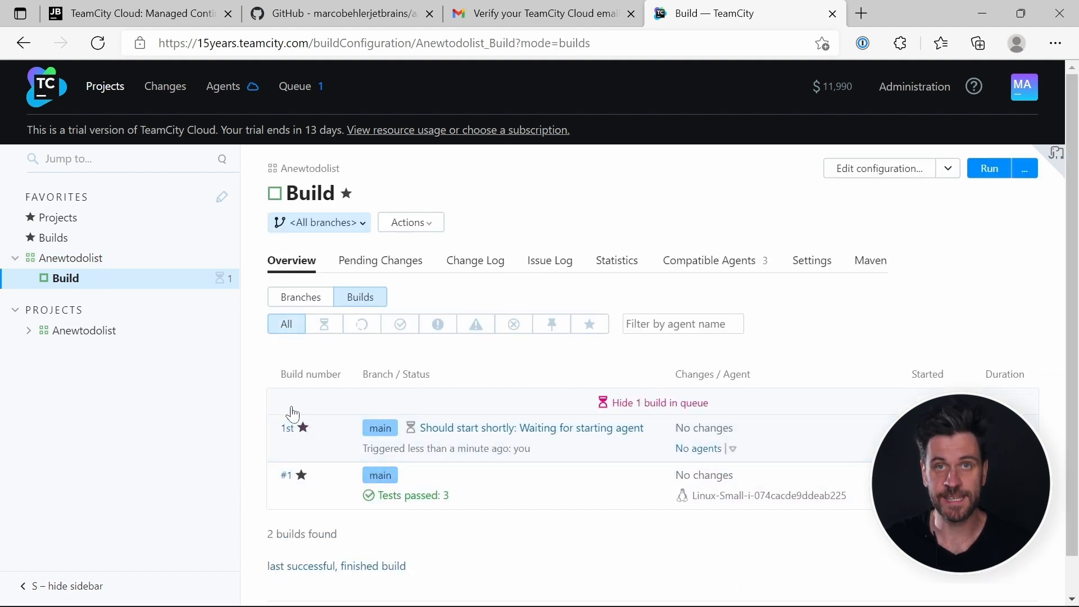
pyautogui.scroll(-1, 397, 450)
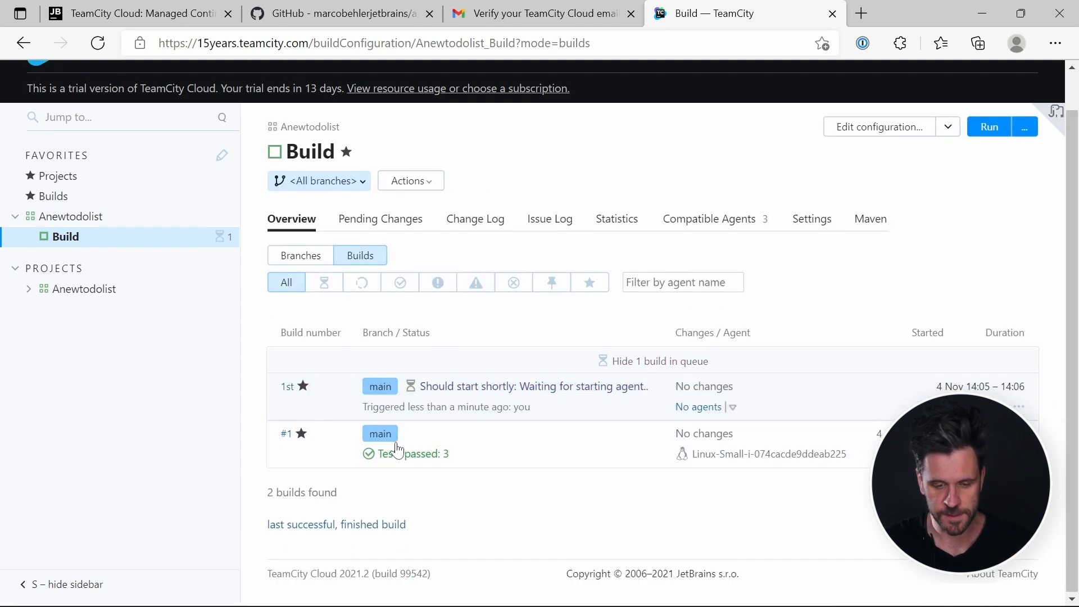
pyautogui.click(286, 434)
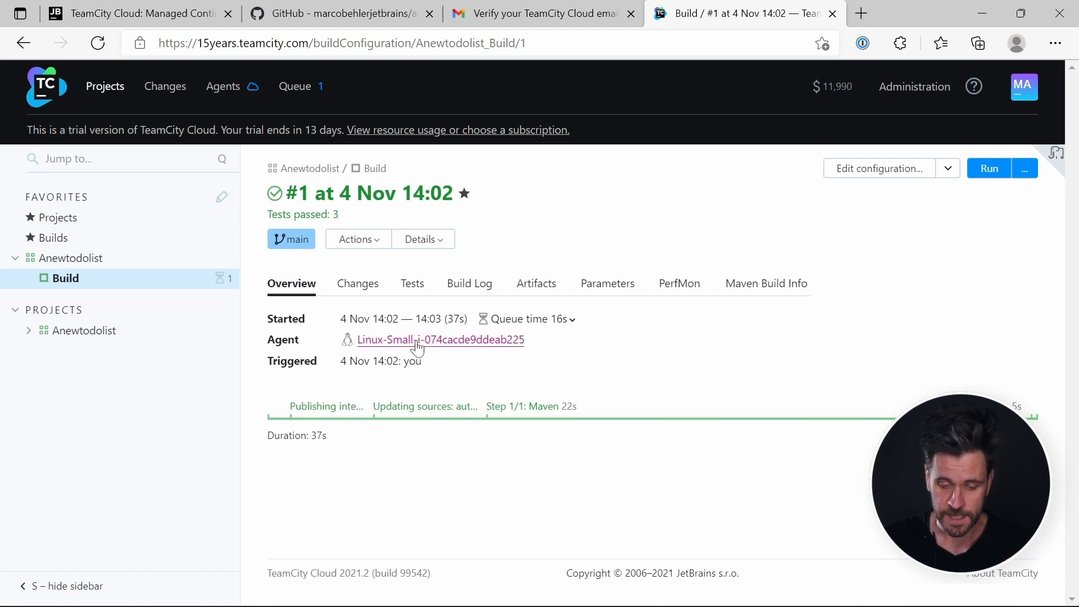
pyautogui.click(358, 286)
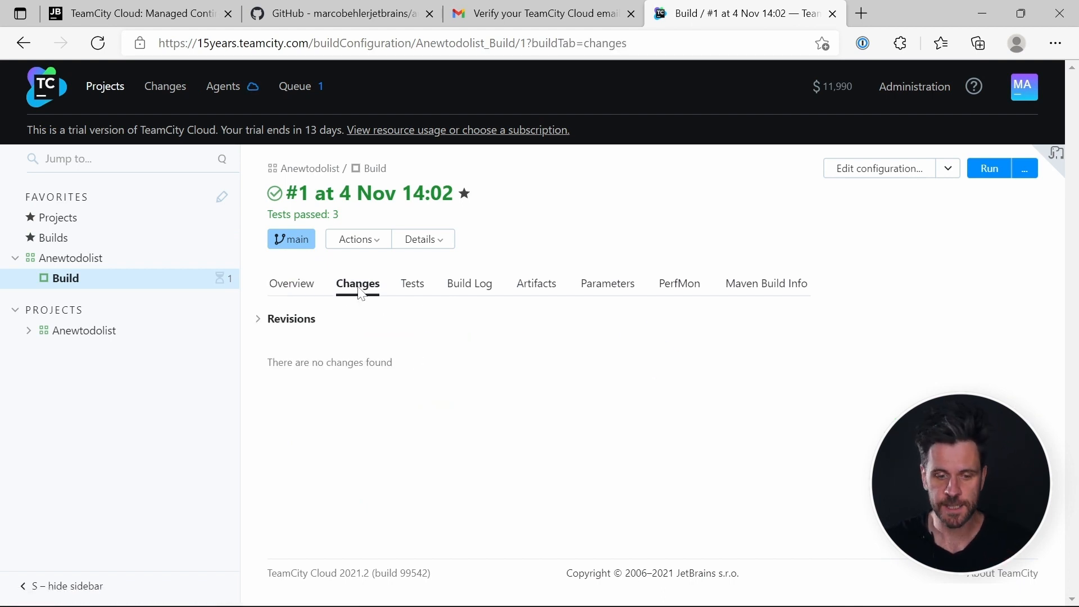
pyautogui.click(258, 321)
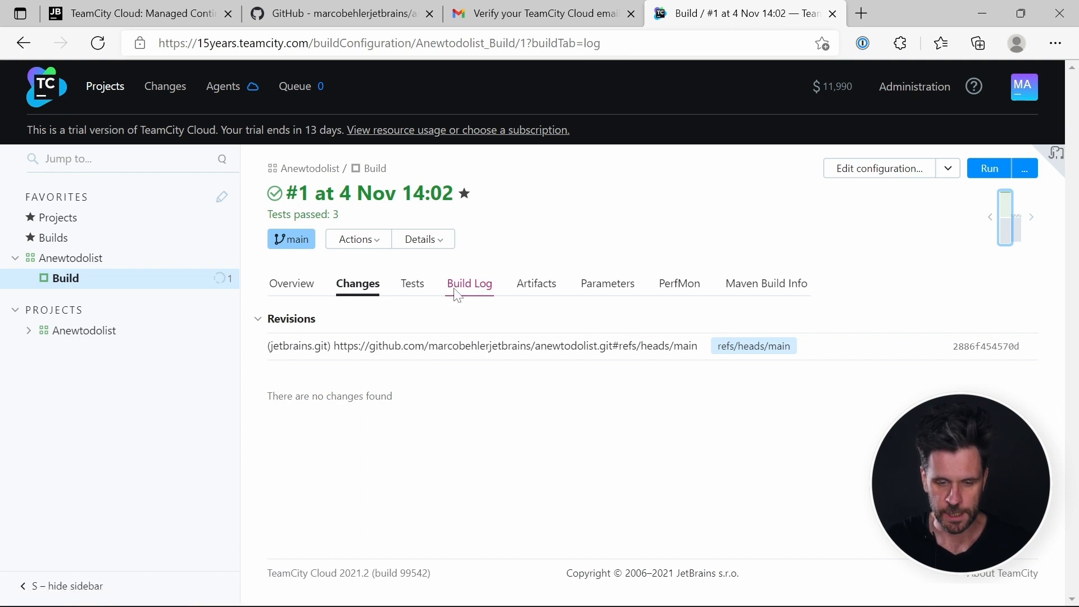
# - Search build #1's log for 'maven'
pyautogui.click(470, 283)
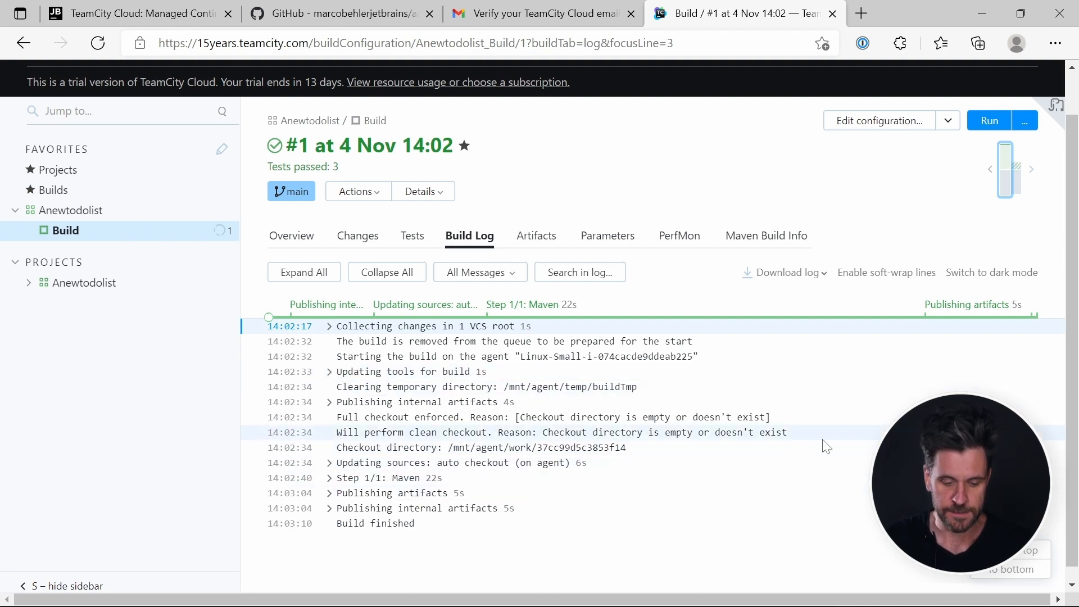
pyautogui.click(864, 432)
pyautogui.hotkey('ctrl', 'f')
pyautogui.write('maven')
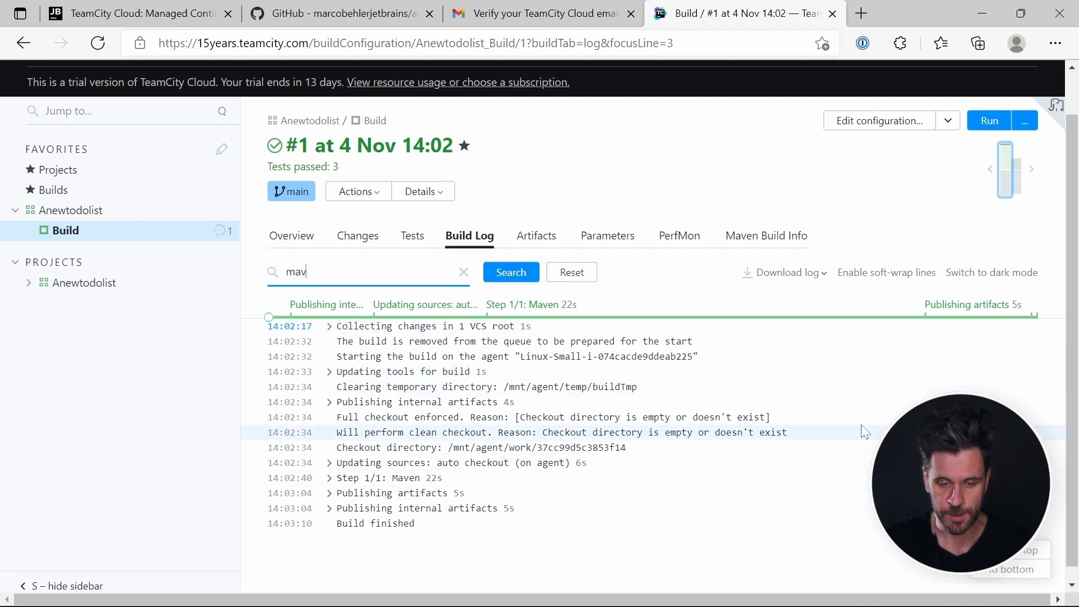
pyautogui.press('Return')
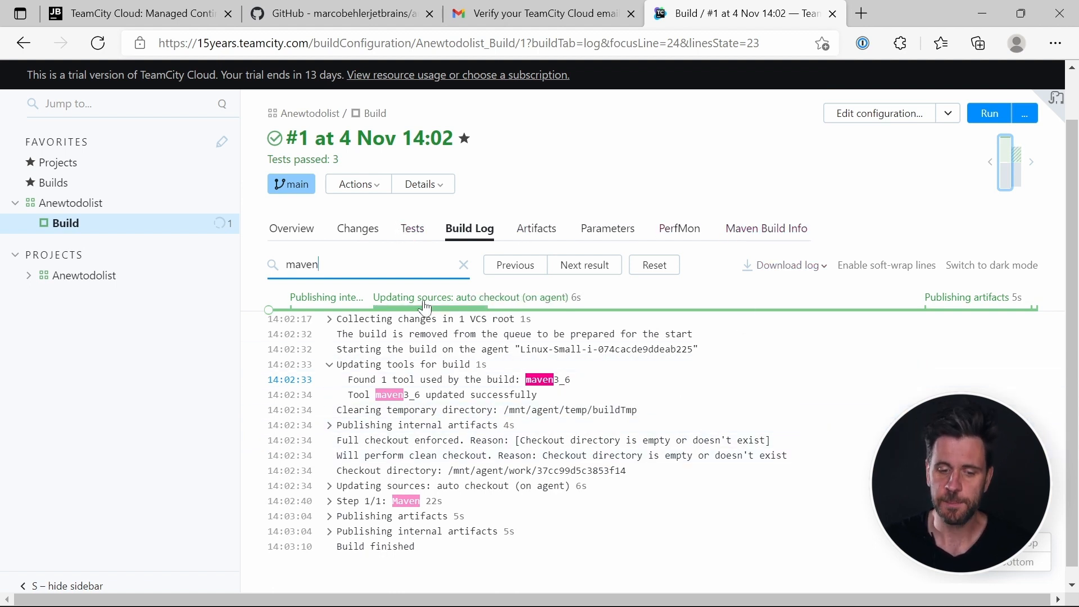
# - List build #1's three passed tests: fastTest2, fastTest and SlowWebServiceTest.slowTest
pyautogui.click(413, 231)
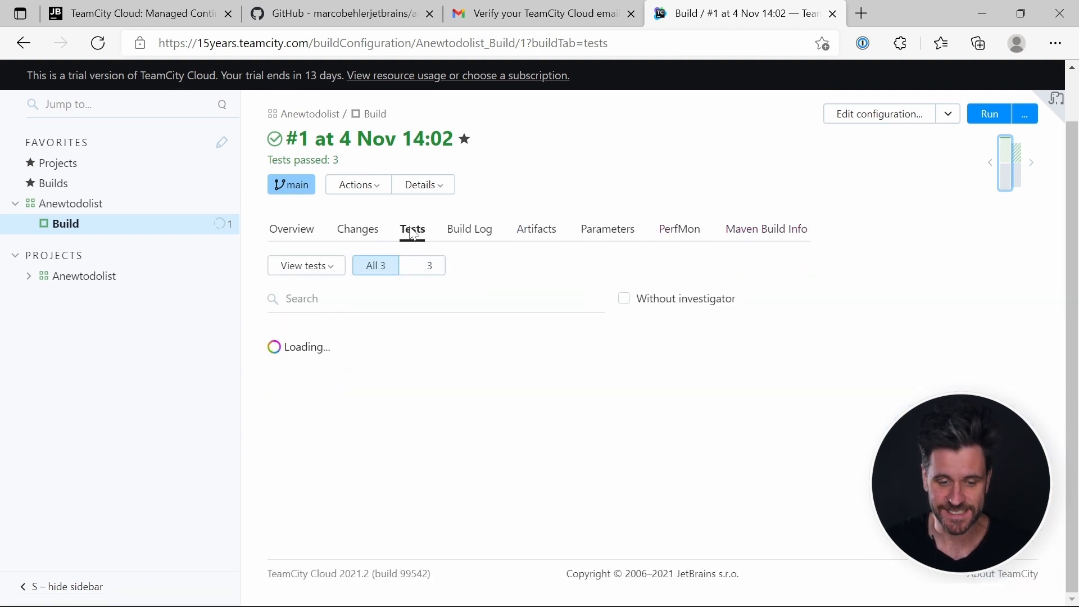
pyautogui.scroll(1, 415, 235)
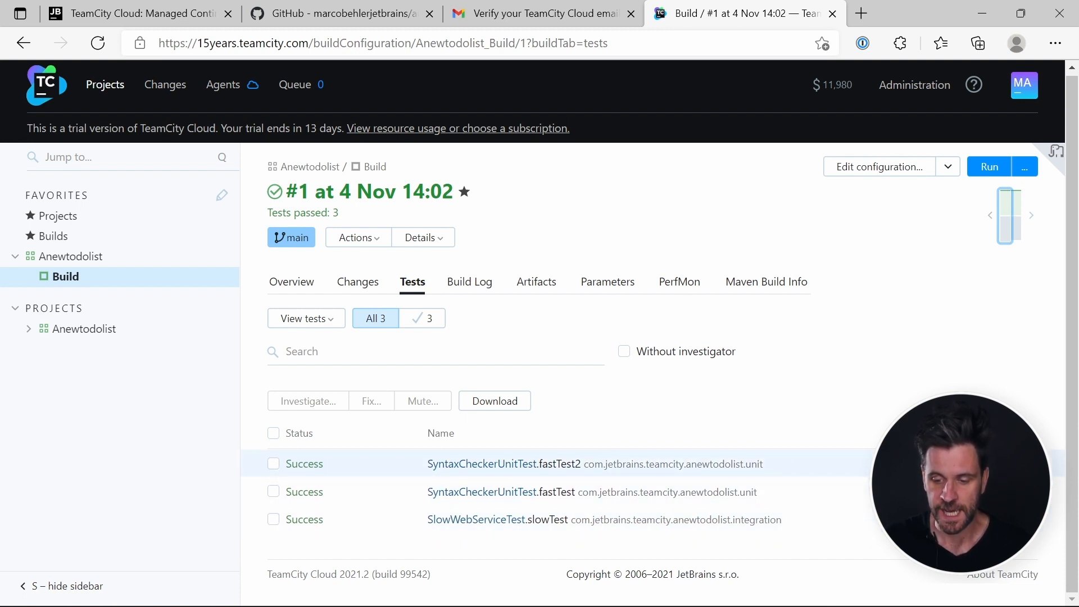
pyautogui.click(1030, 463)
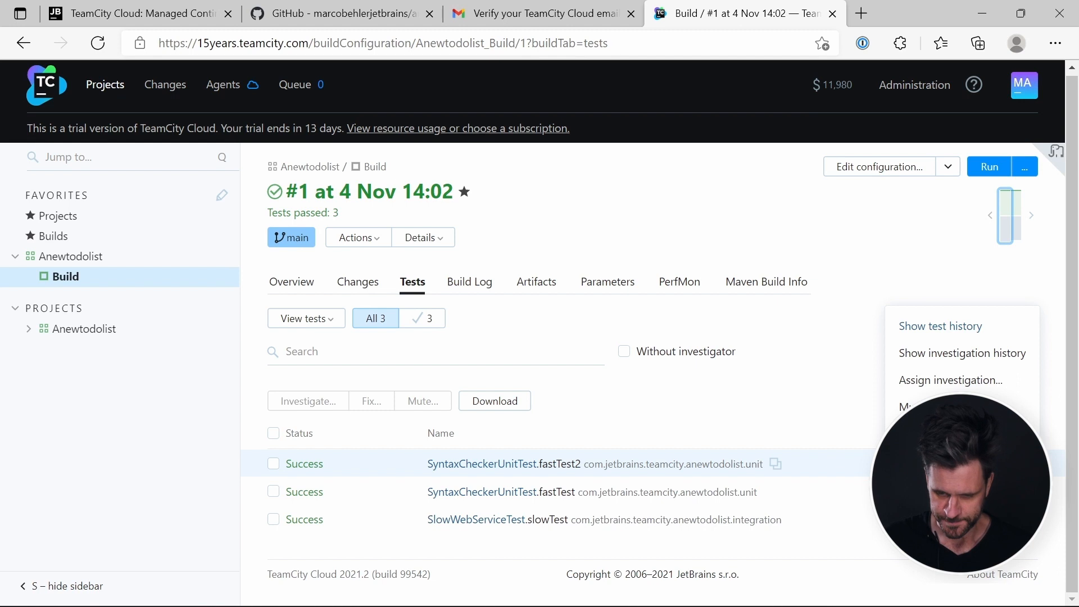
# - Review fastTest2's history of two successful runs, then return to the Build configuration's builds
pyautogui.click(951, 327)
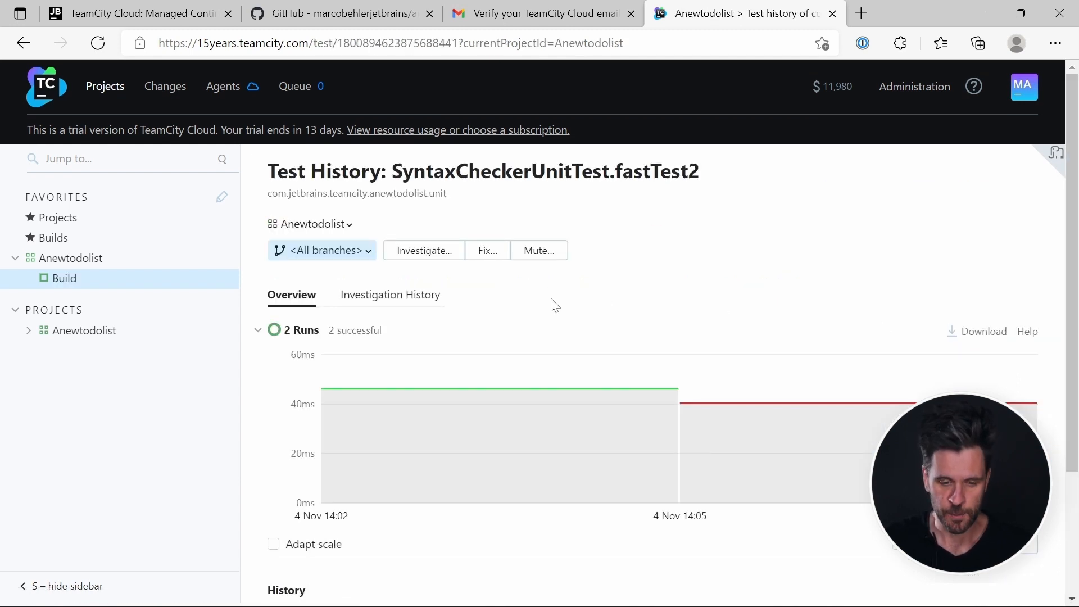
pyautogui.moveTo(508, 416)
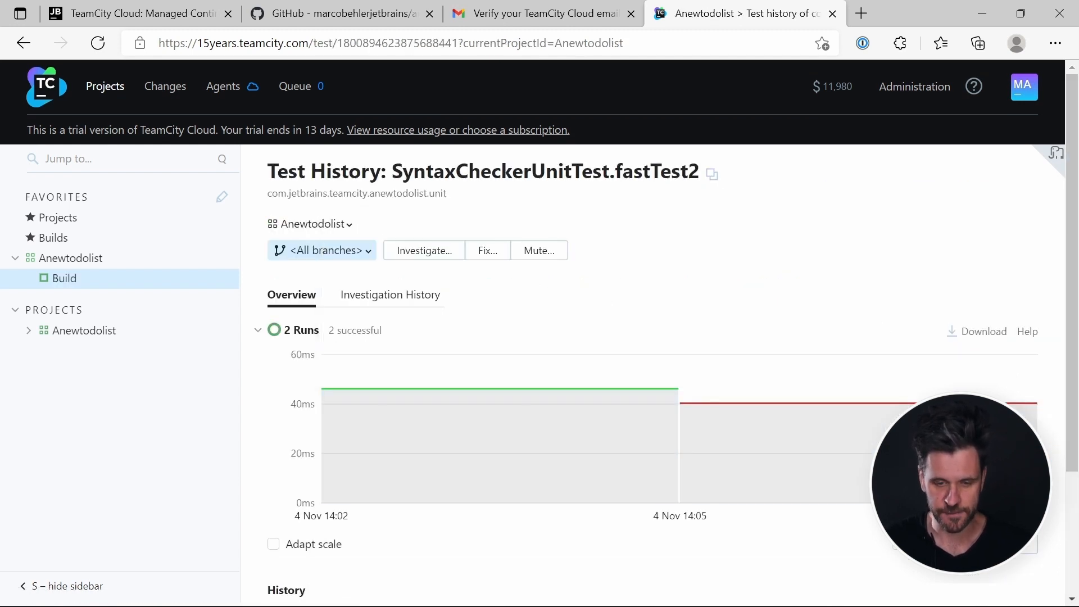
pyautogui.scroll(-3, 704, 296)
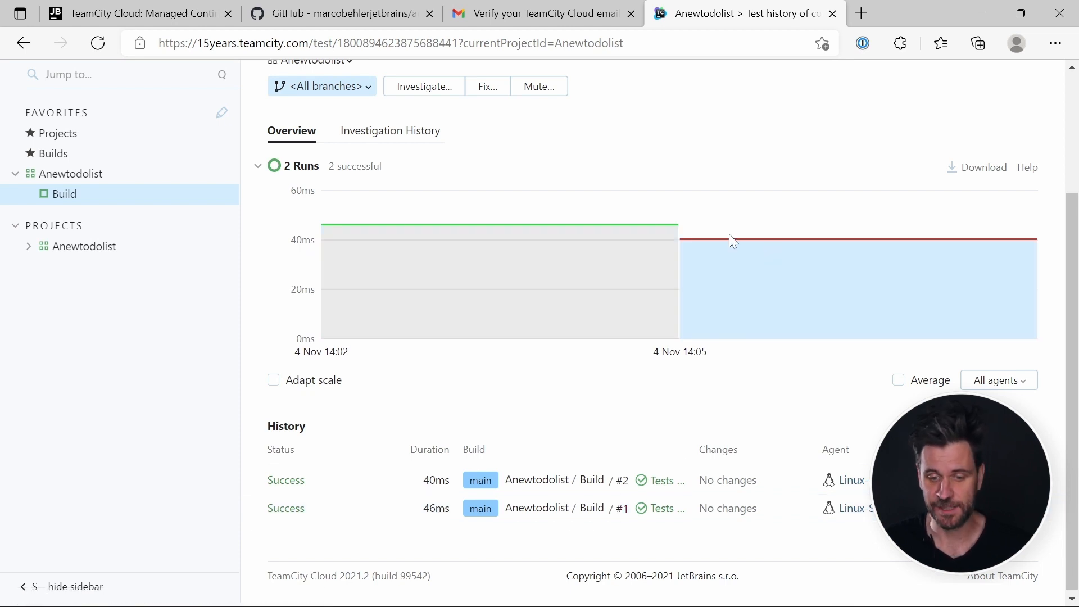
pyautogui.moveTo(642, 233)
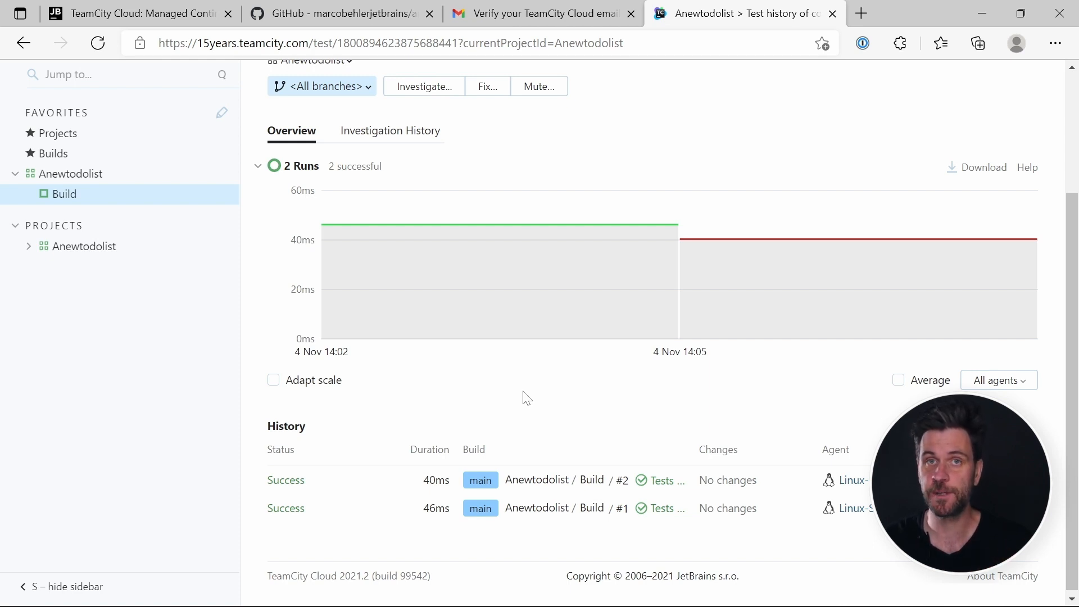
pyautogui.scroll(2, 559, 383)
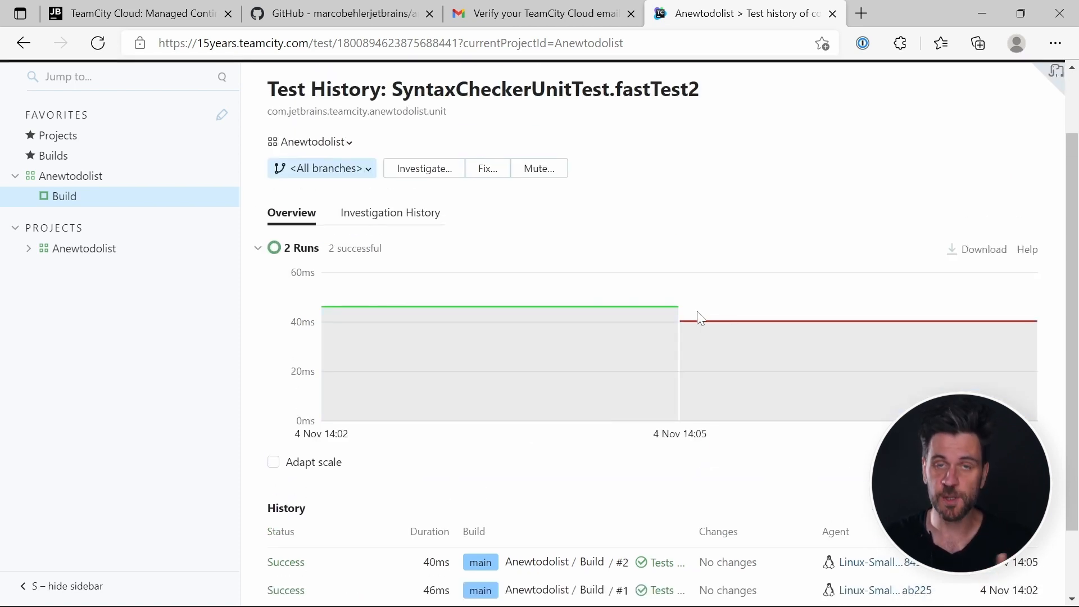
pyautogui.scroll(2, 690, 300)
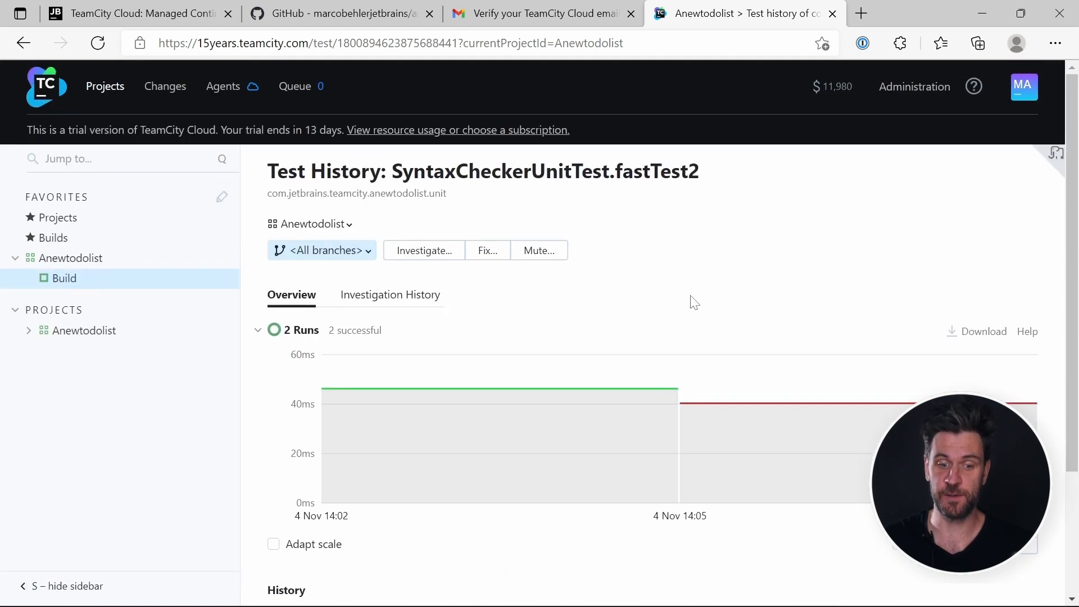
pyautogui.click(137, 279)
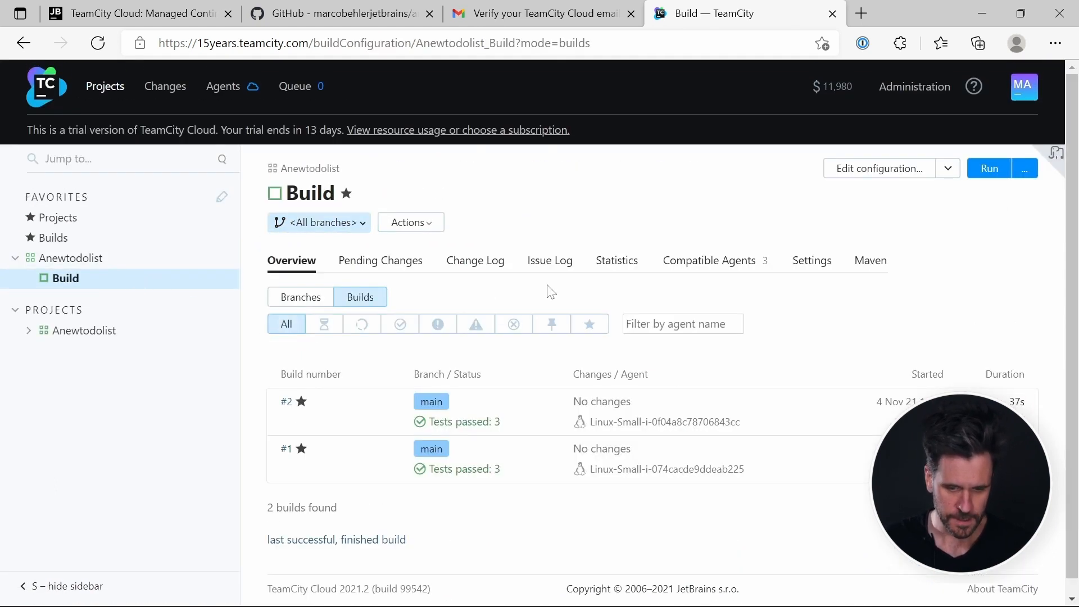
# - Open the Anewtodolist project overview, then its General Settings with one VCS root
pyautogui.scroll(-1, 551, 292)
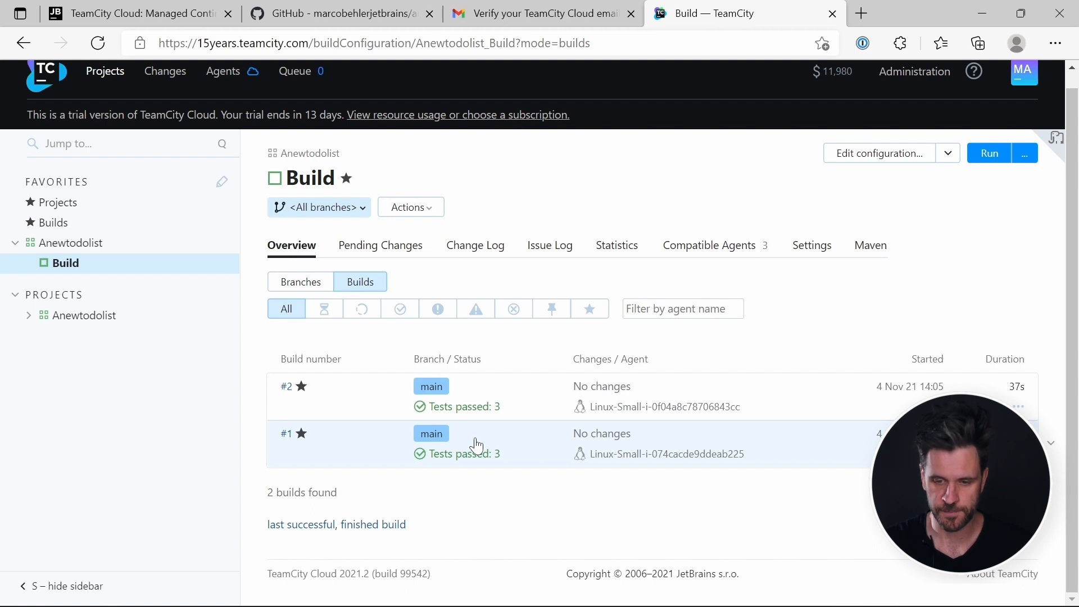
pyautogui.scroll(1, 477, 444)
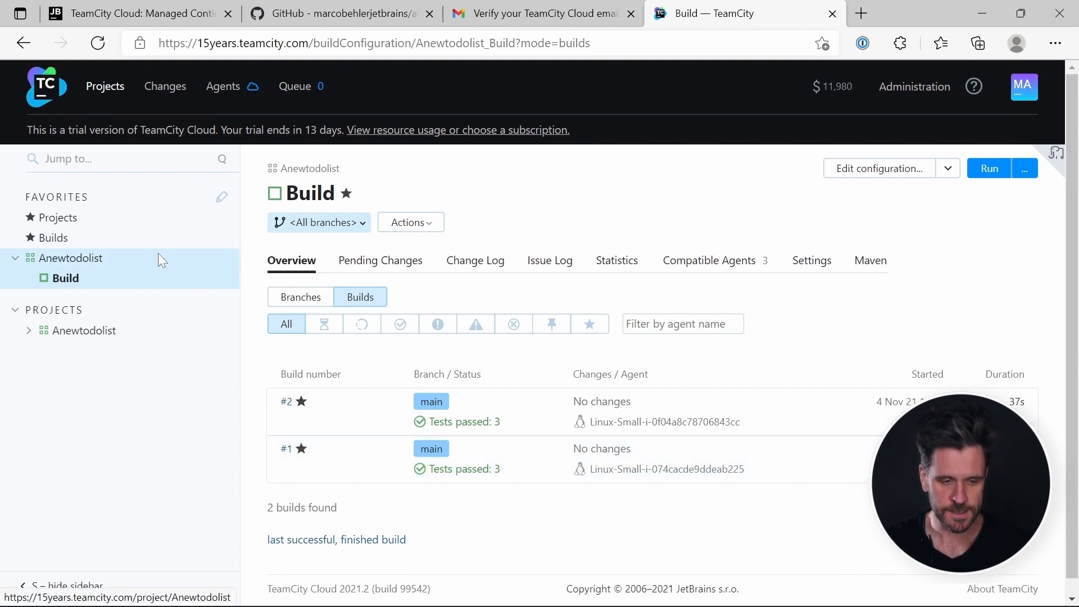
pyautogui.click(159, 258)
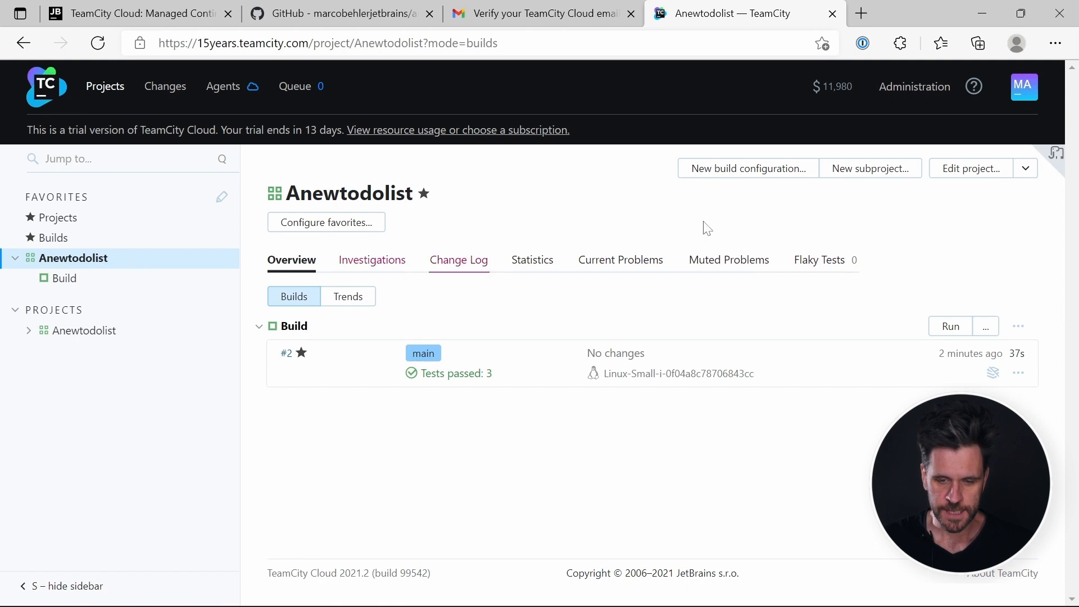
pyautogui.click(989, 176)
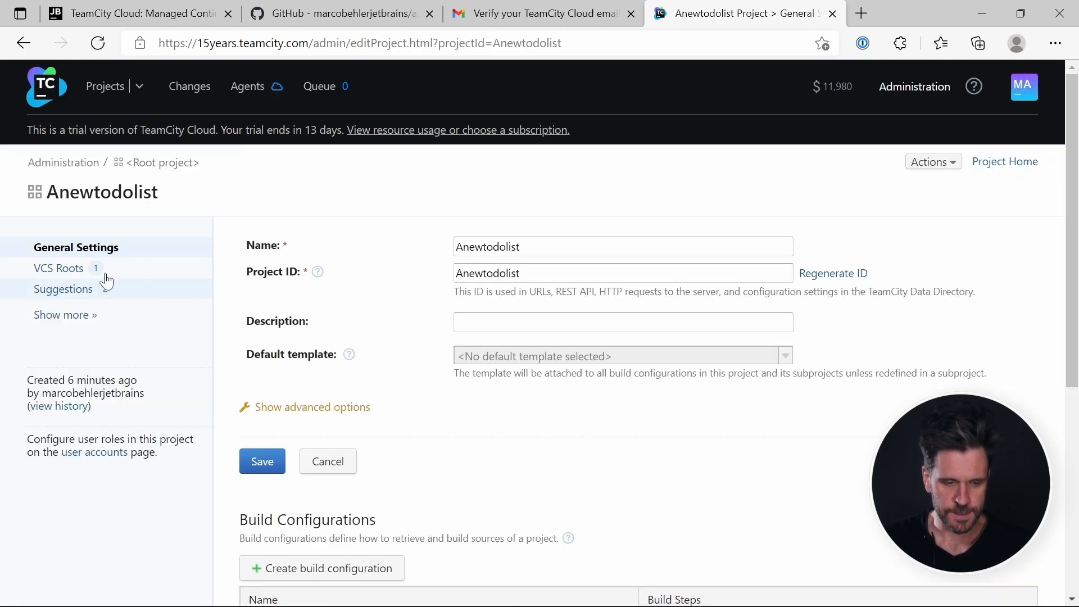
# - Delete the Build configuration from Anewtodolist, confirming with OK
pyautogui.scroll(-3, 295, 373)
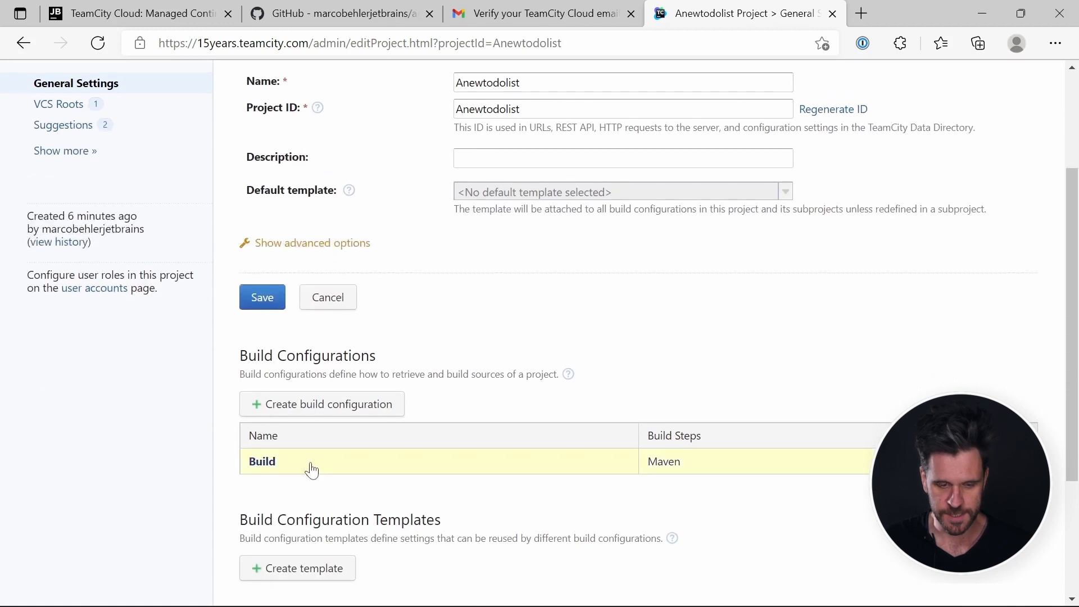
pyautogui.click(1000, 462)
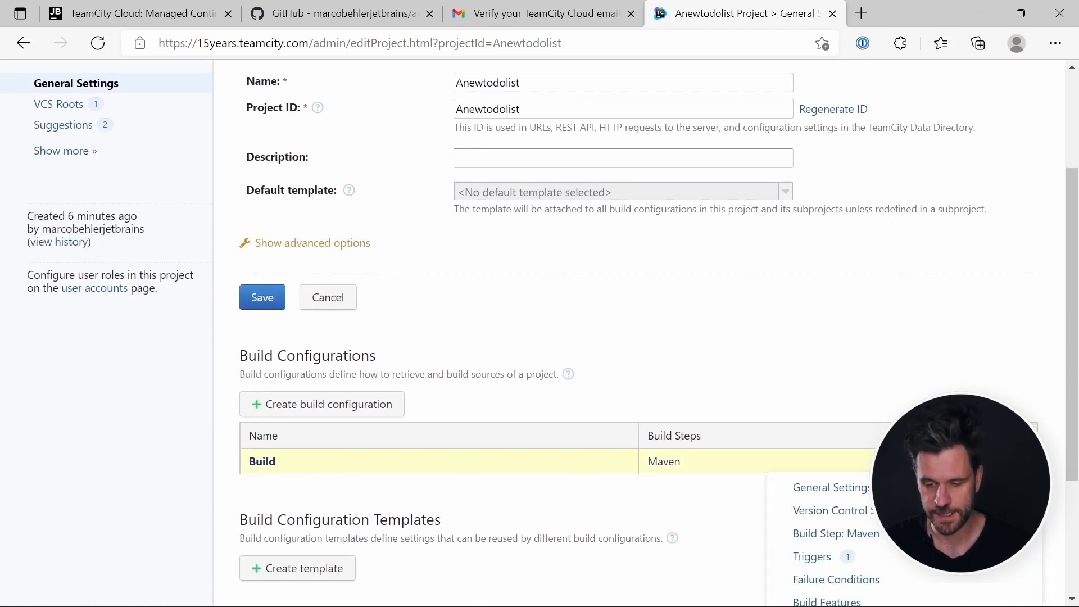
pyautogui.click(1028, 462)
pyautogui.click(838, 531)
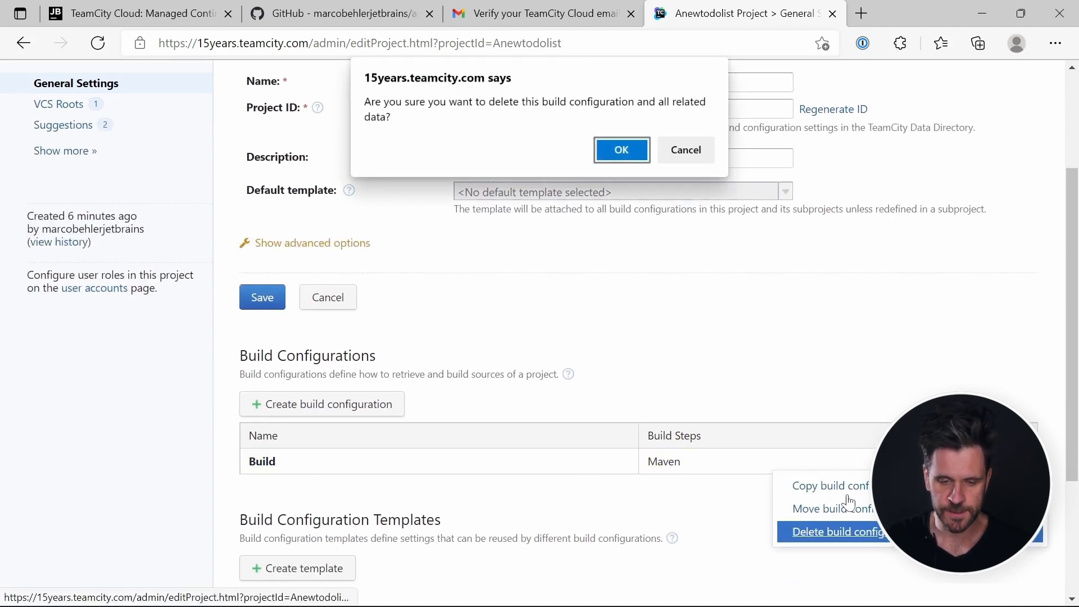
pyautogui.click(603, 157)
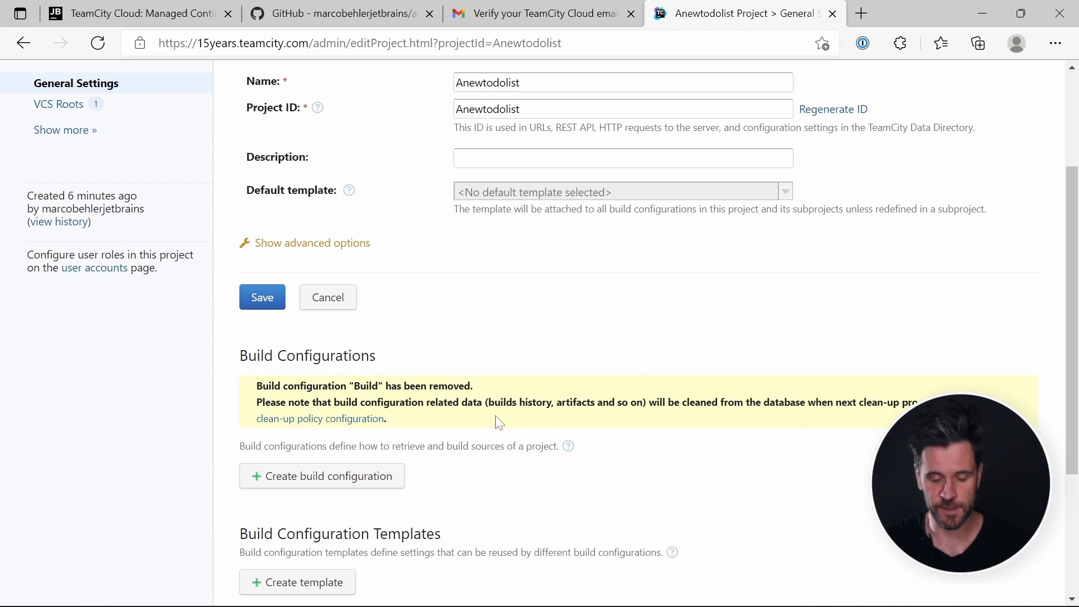
pyautogui.click(339, 482)
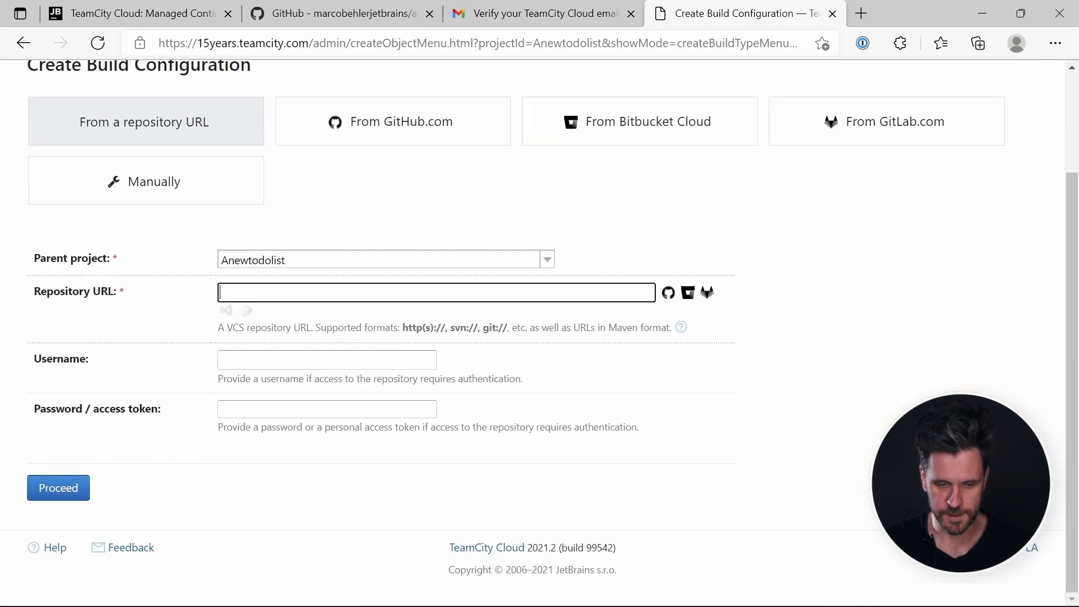
# - Manually create a build configuration named 'Build' with ID Anewtodolist_Build
pyautogui.click(171, 184)
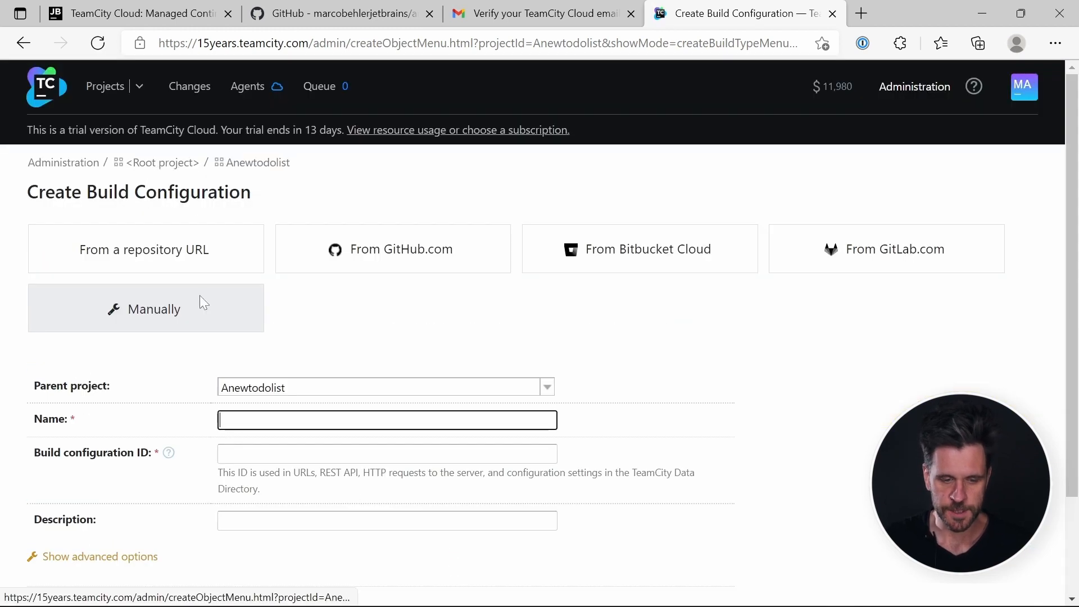
pyautogui.scroll(-2, 390, 315)
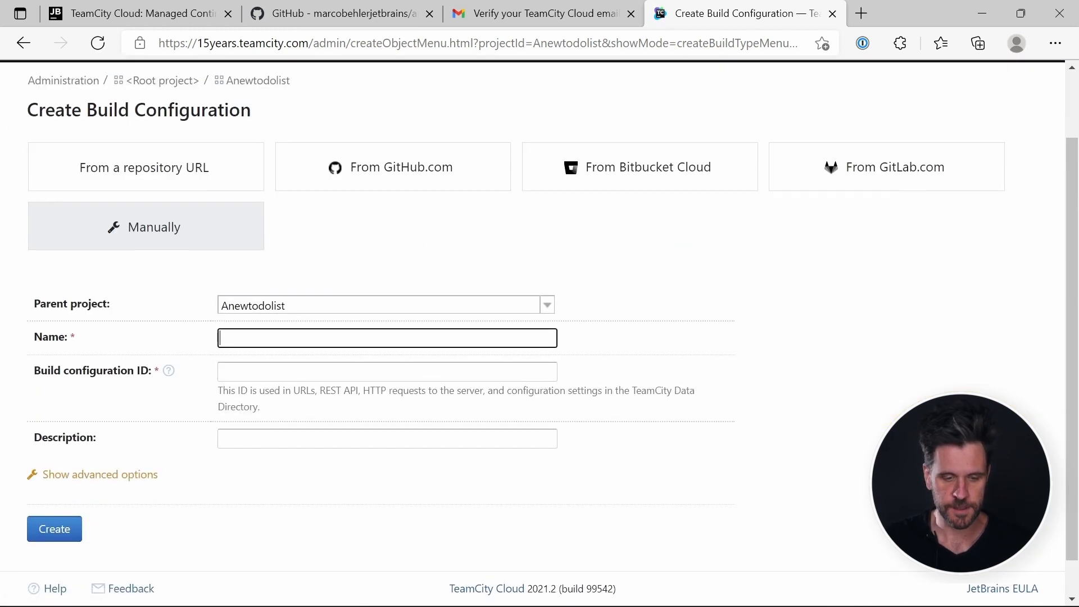
pyautogui.write('Build')
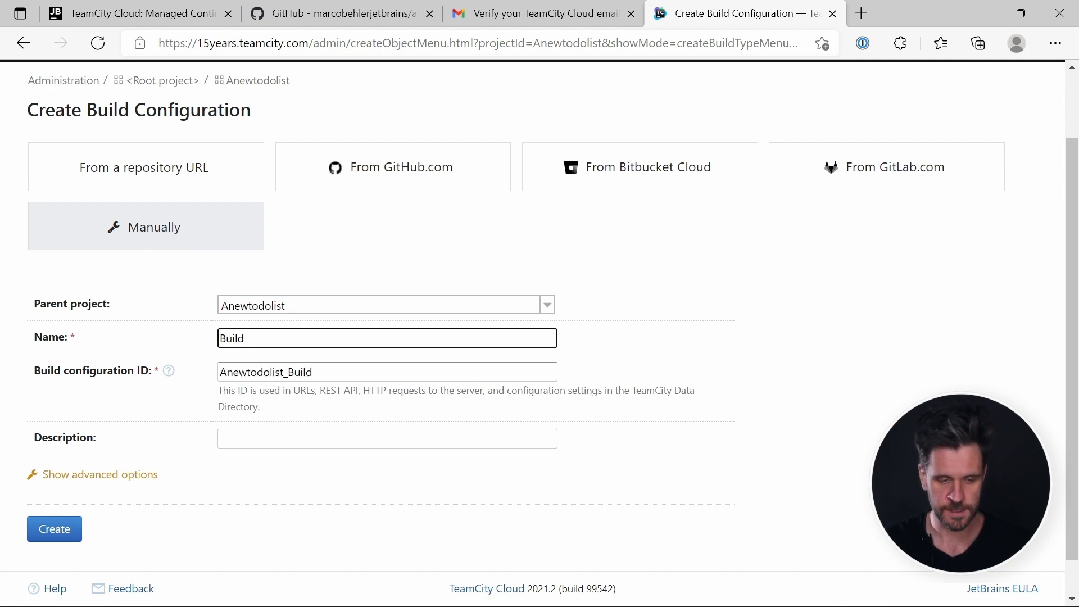
pyautogui.click(55, 528)
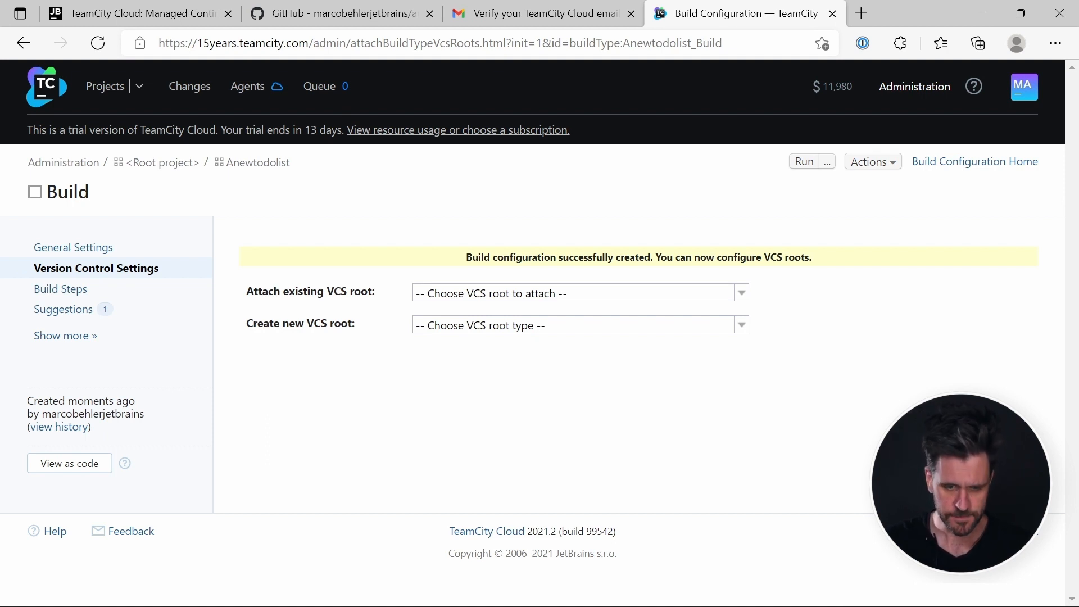
# - Attach the existing anewtodolist GitHub main-branch VCS root to the Build configuration
pyautogui.click(565, 293)
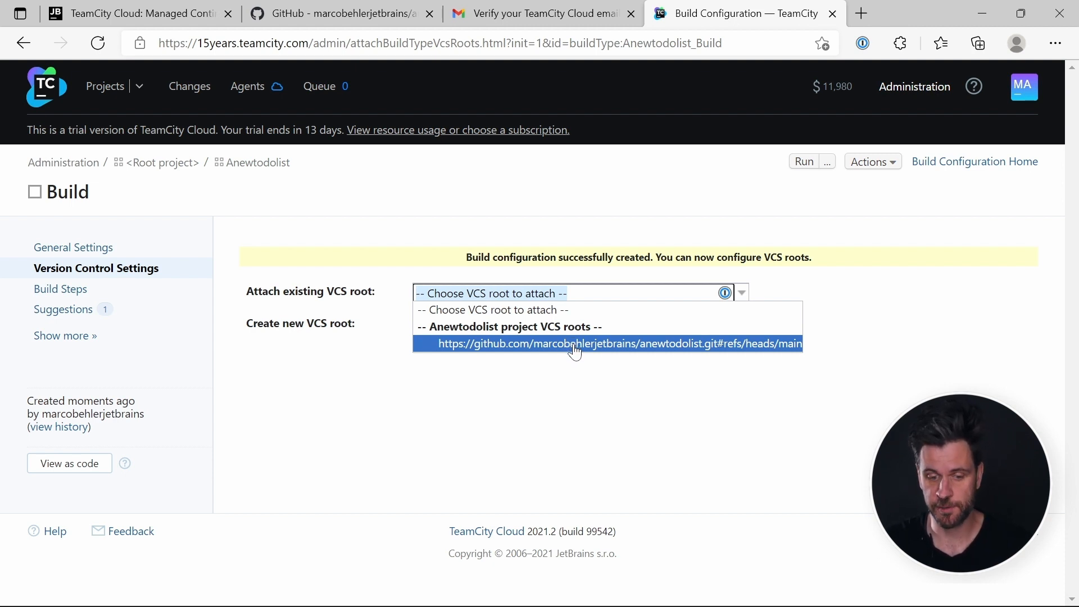
pyautogui.click(593, 345)
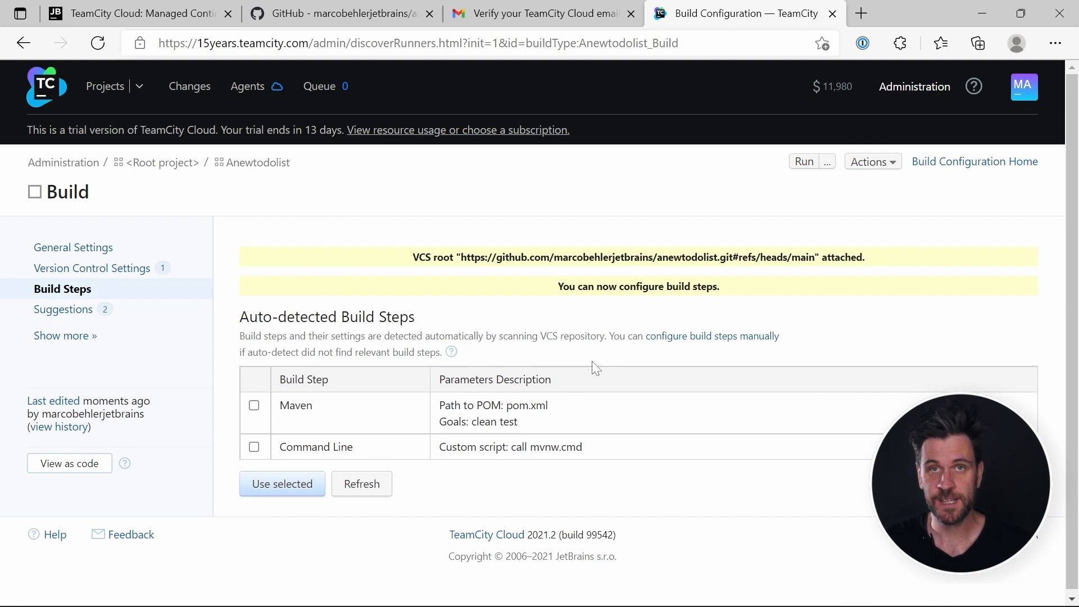
# - Skip the auto-detected steps and start a manual build step with Maven as runner type
pyautogui.click(728, 342)
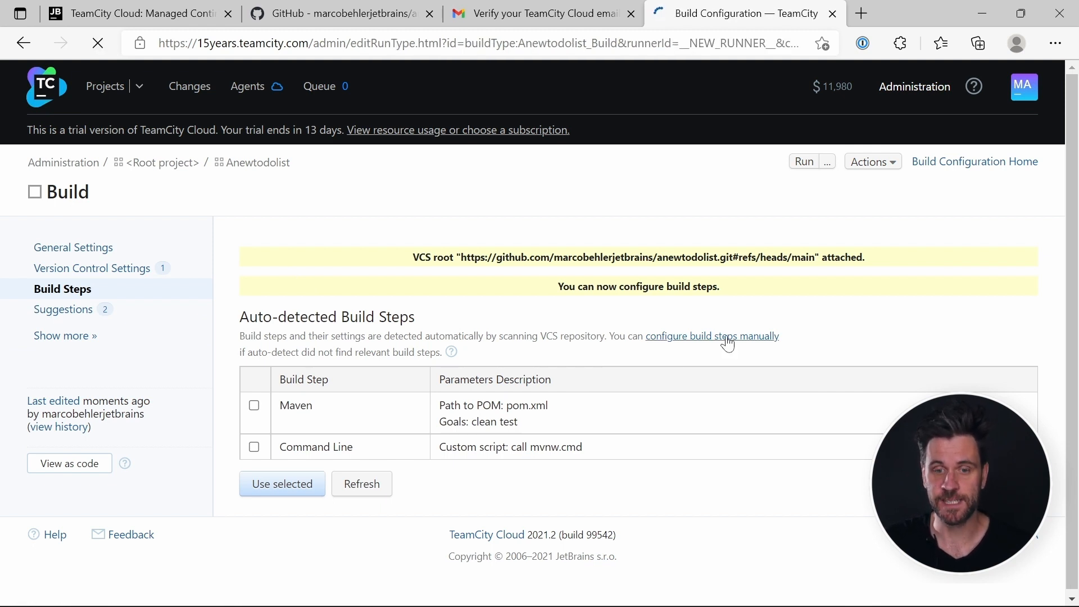
pyautogui.click(725, 283)
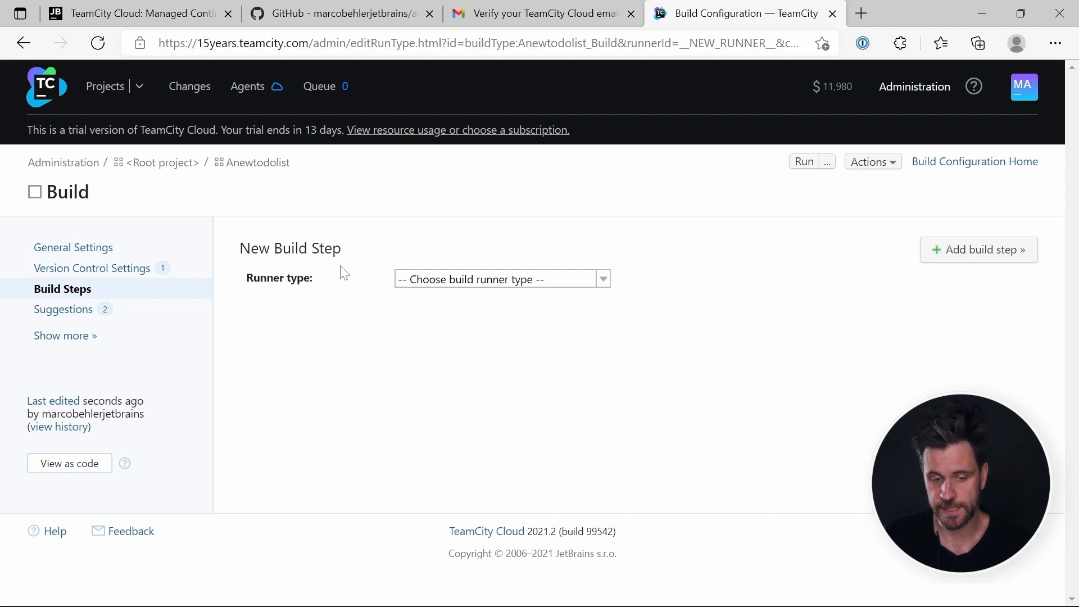
pyautogui.click(496, 279)
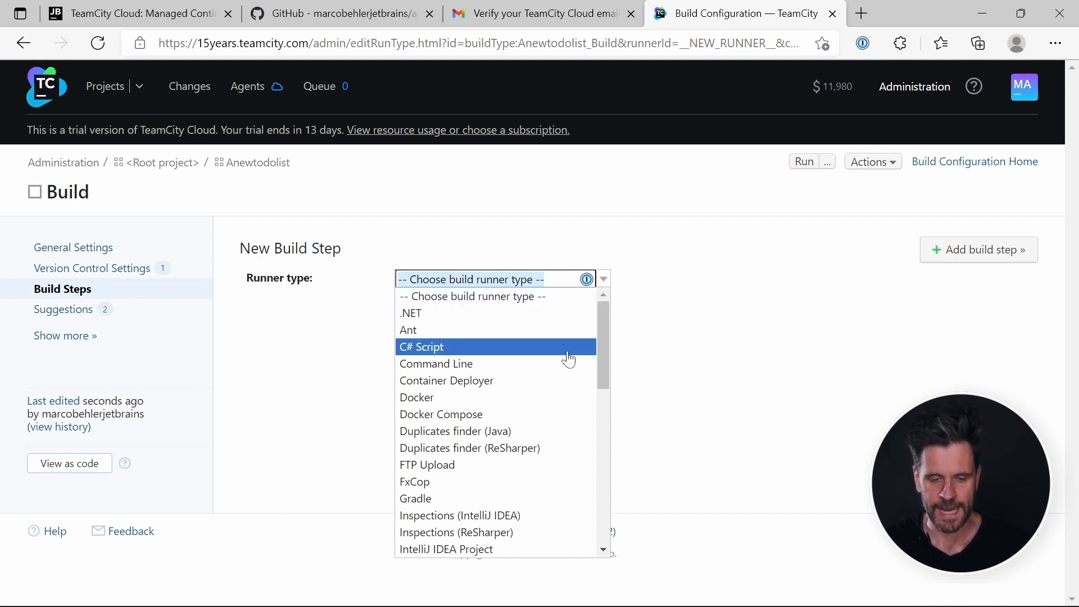
pyautogui.scroll(-1, 541, 345)
pyautogui.scroll(1, 531, 349)
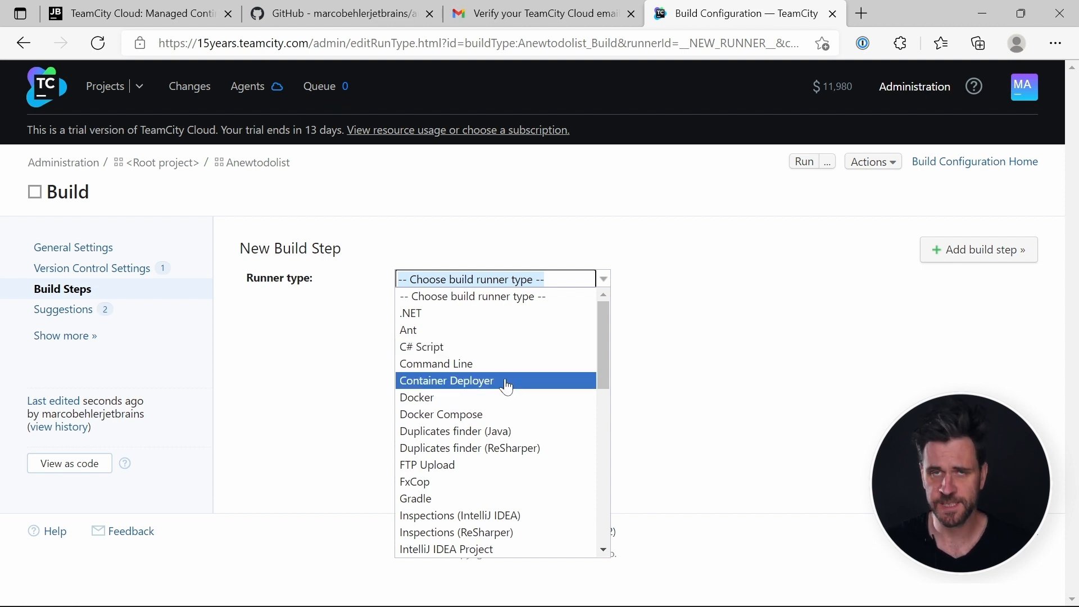
pyautogui.scroll(-1, 502, 379)
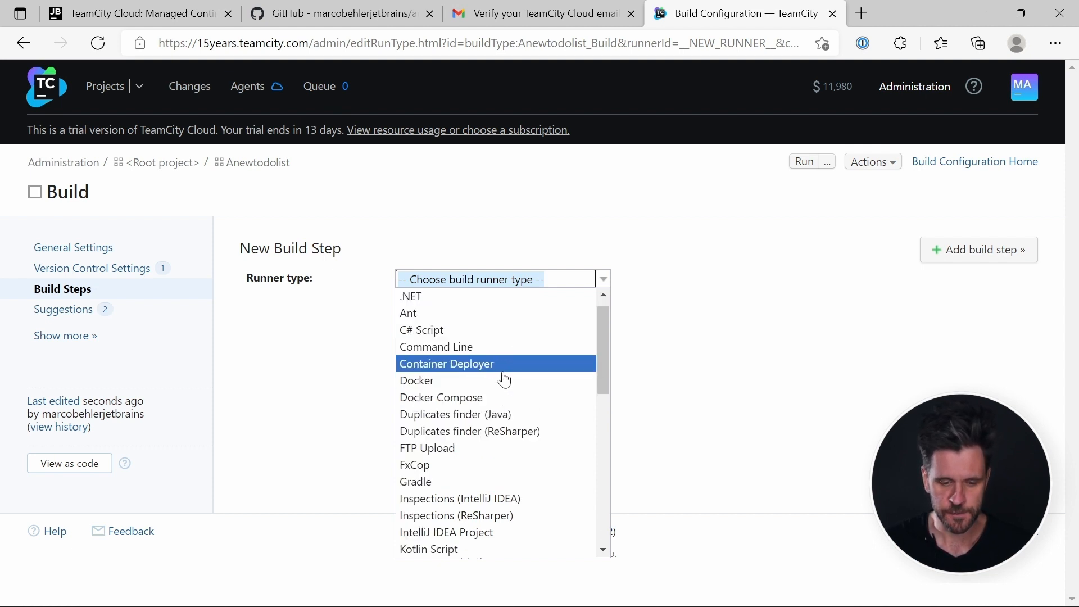
pyautogui.scroll(1, 492, 337)
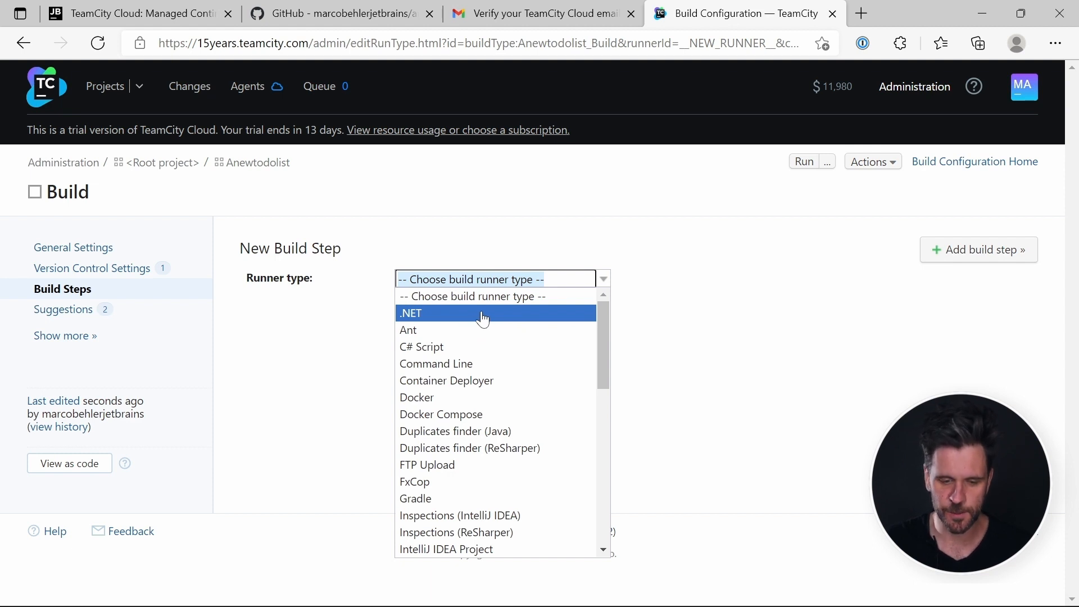
pyautogui.scroll(-2, 478, 354)
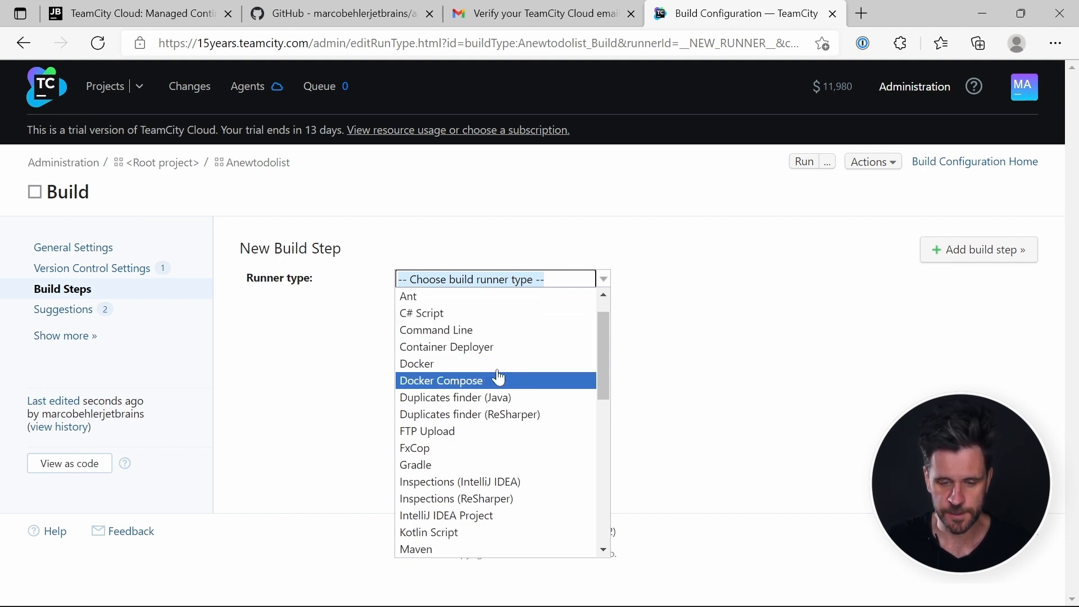
pyautogui.scroll(-3, 487, 386)
pyautogui.scroll(-1, 487, 385)
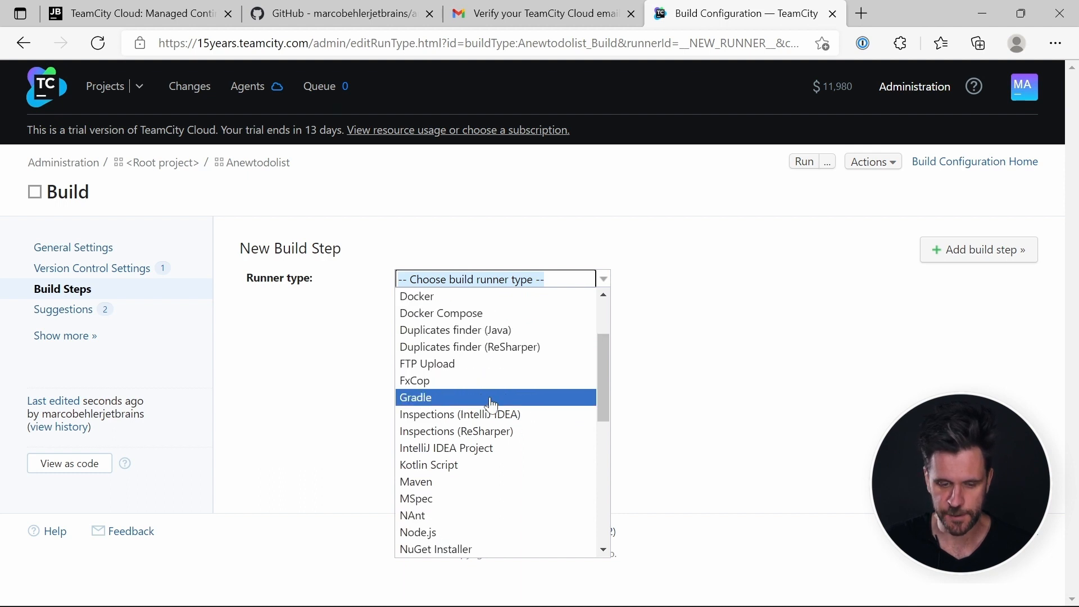
pyautogui.scroll(-4, 491, 403)
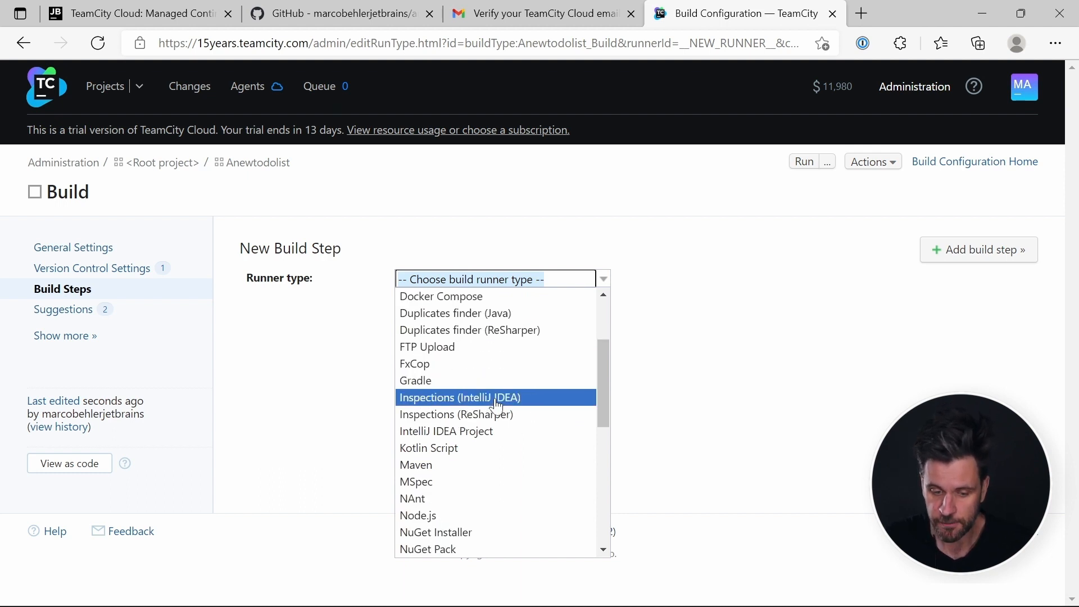
pyautogui.scroll(-4, 459, 418)
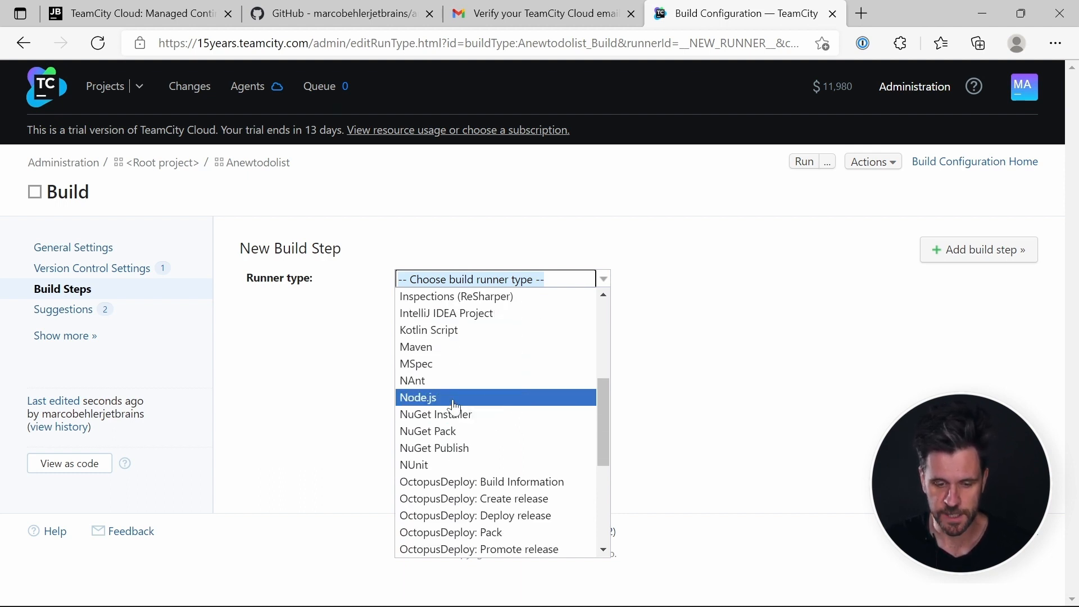
pyautogui.scroll(-8, 447, 406)
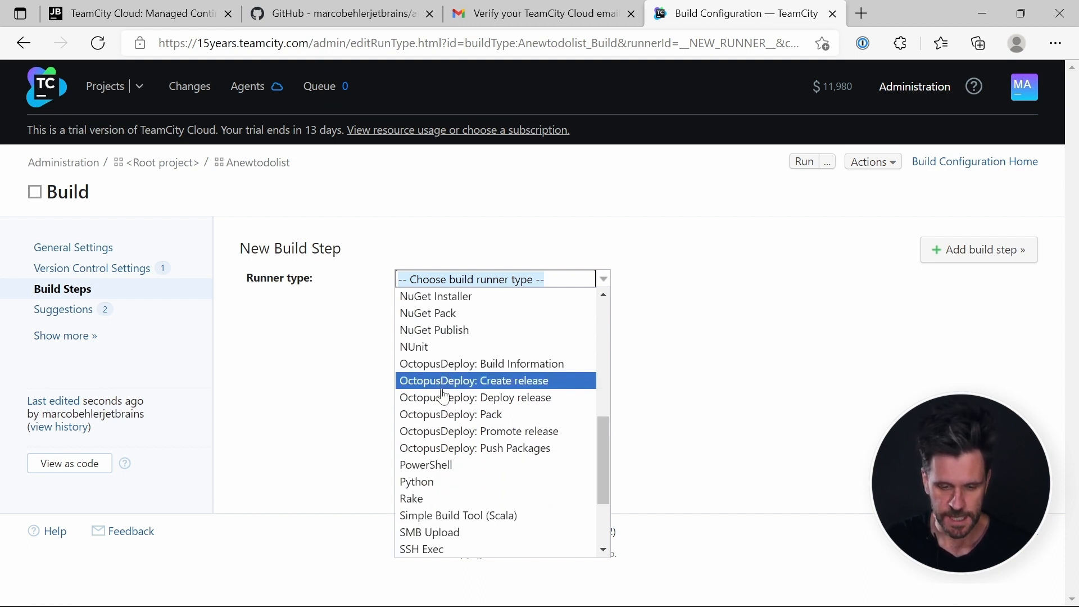
pyautogui.scroll(-5, 477, 487)
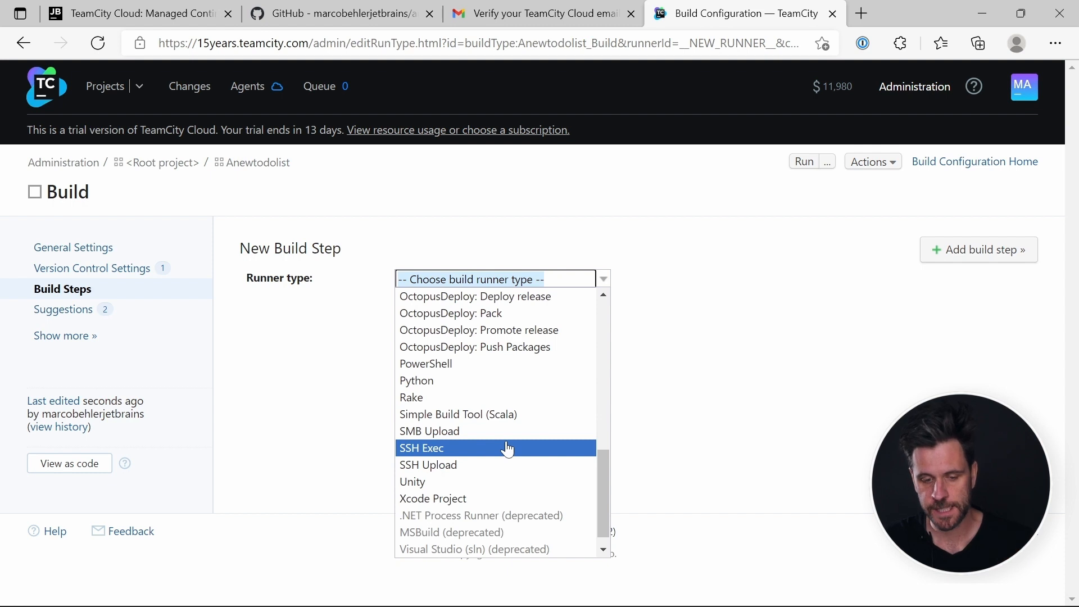
pyautogui.scroll(4, 517, 441)
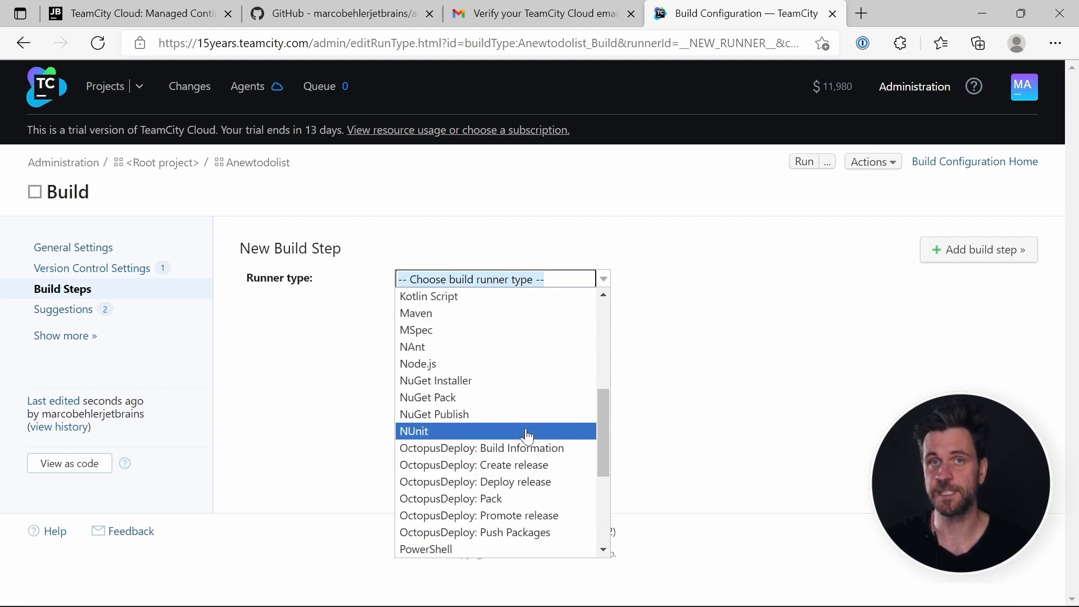
pyautogui.scroll(2, 527, 435)
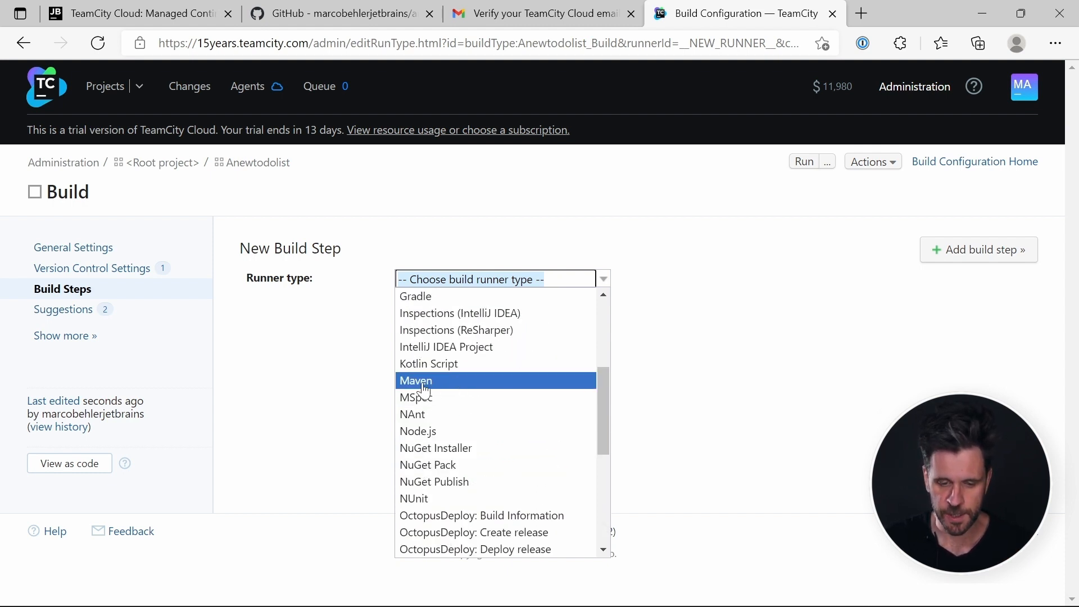
pyautogui.click(424, 384)
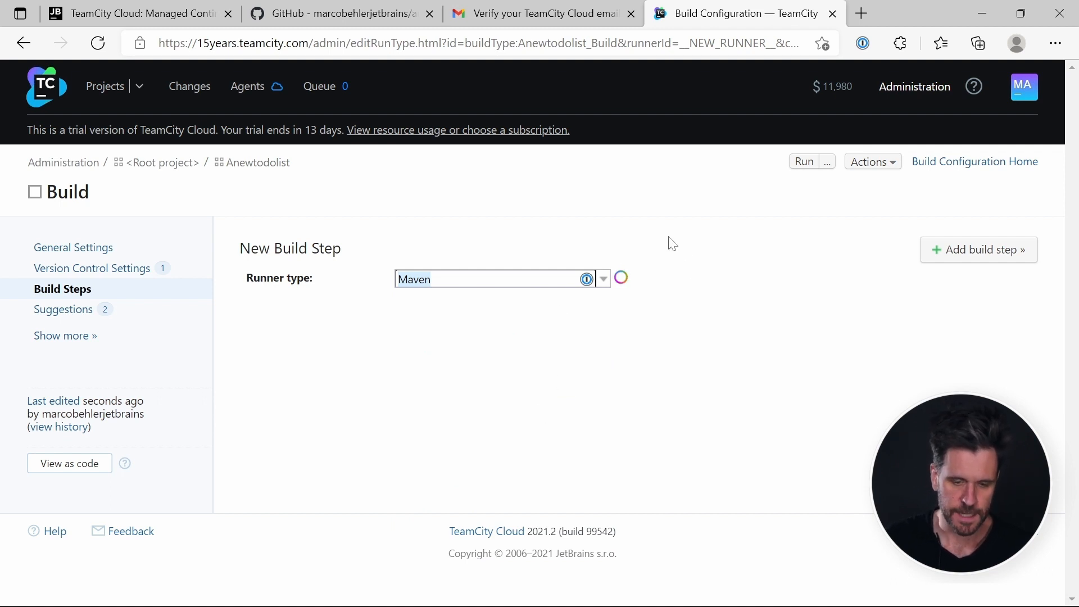
# - Set the Maven step's goals to 'clean package'
pyautogui.scroll(-2, 667, 242)
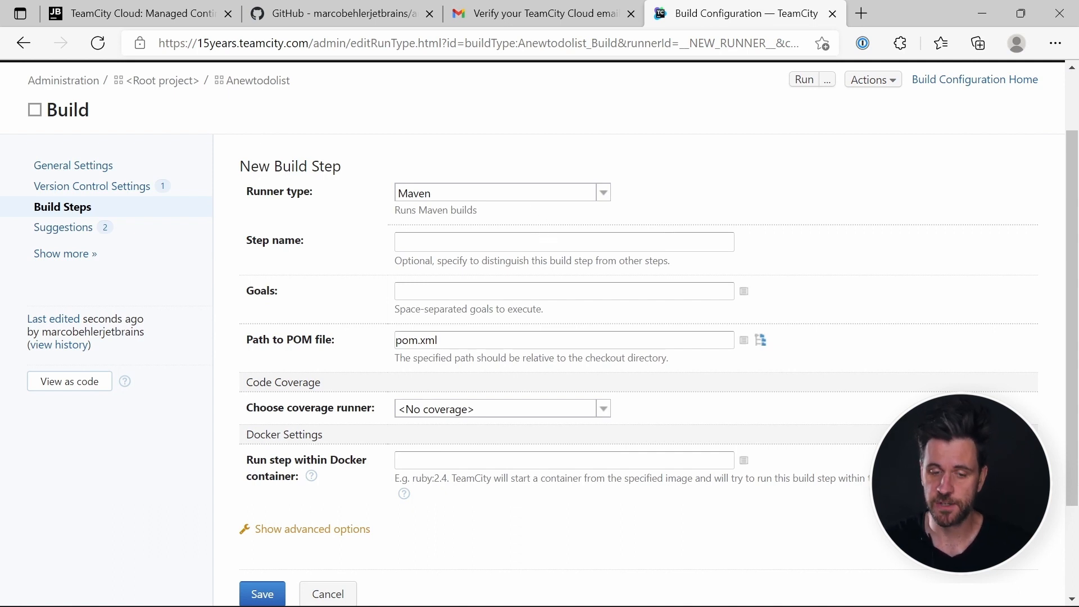
pyautogui.click(551, 291)
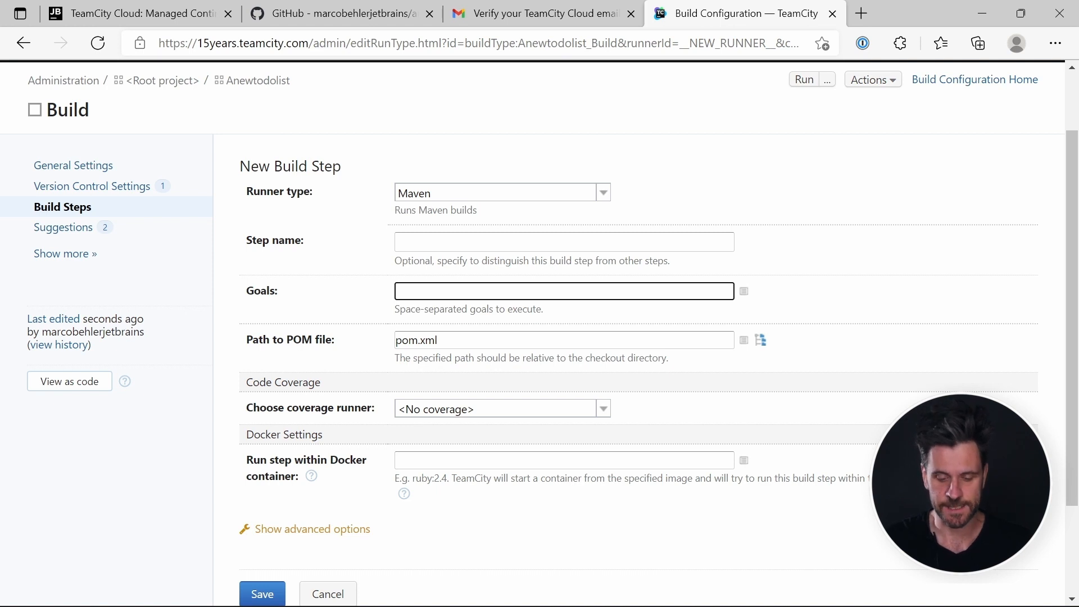
pyautogui.write('clean package')
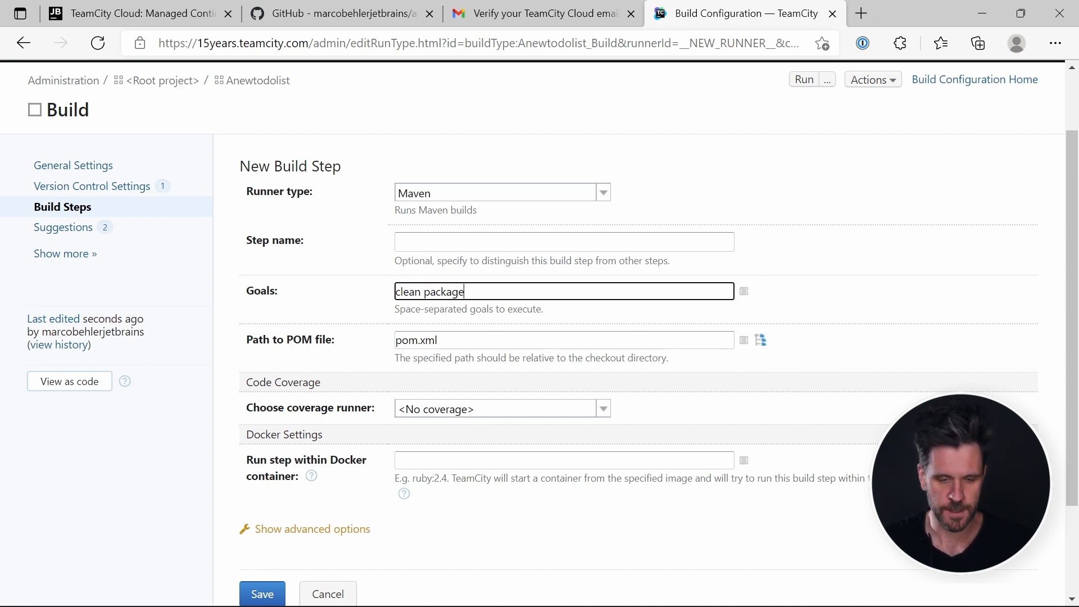
# - Set the path to POM file to pom.xml, picked from the repository tree
pyautogui.click(443, 339)
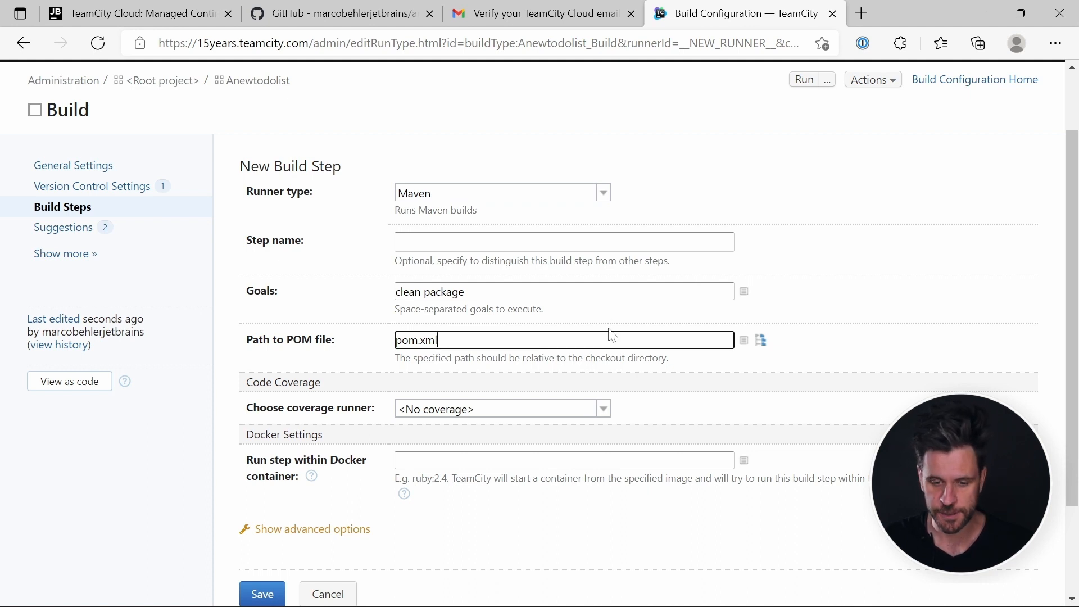
pyautogui.click(761, 344)
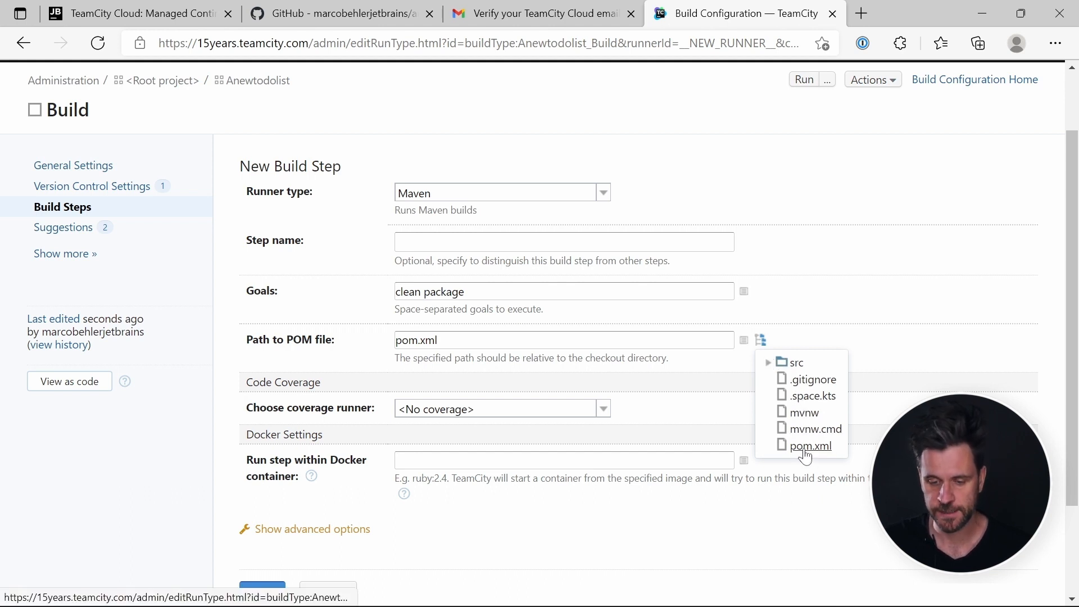
pyautogui.click(768, 362)
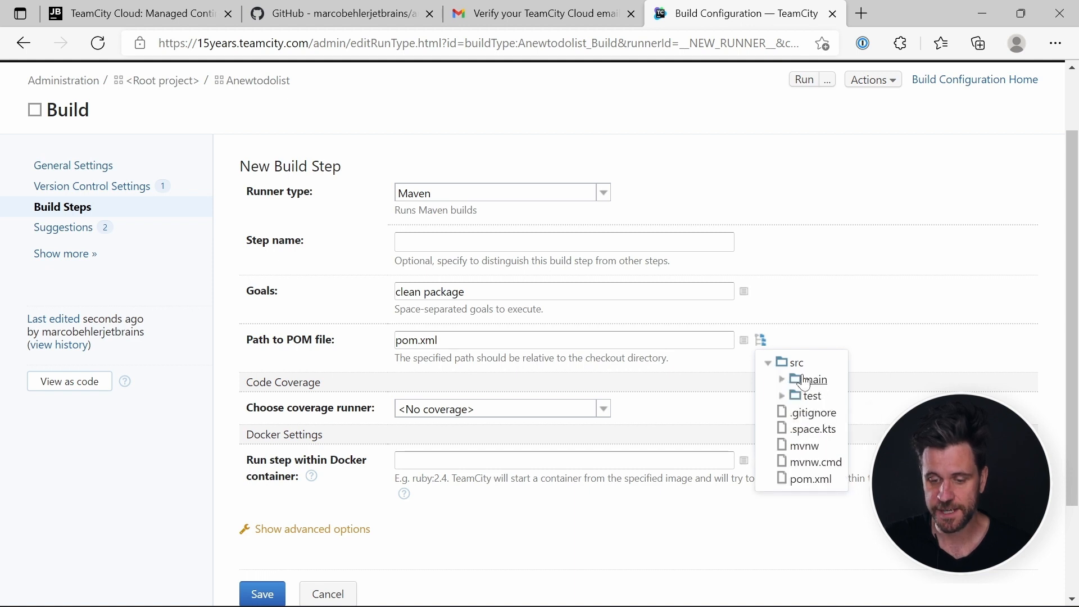
pyautogui.click(814, 480)
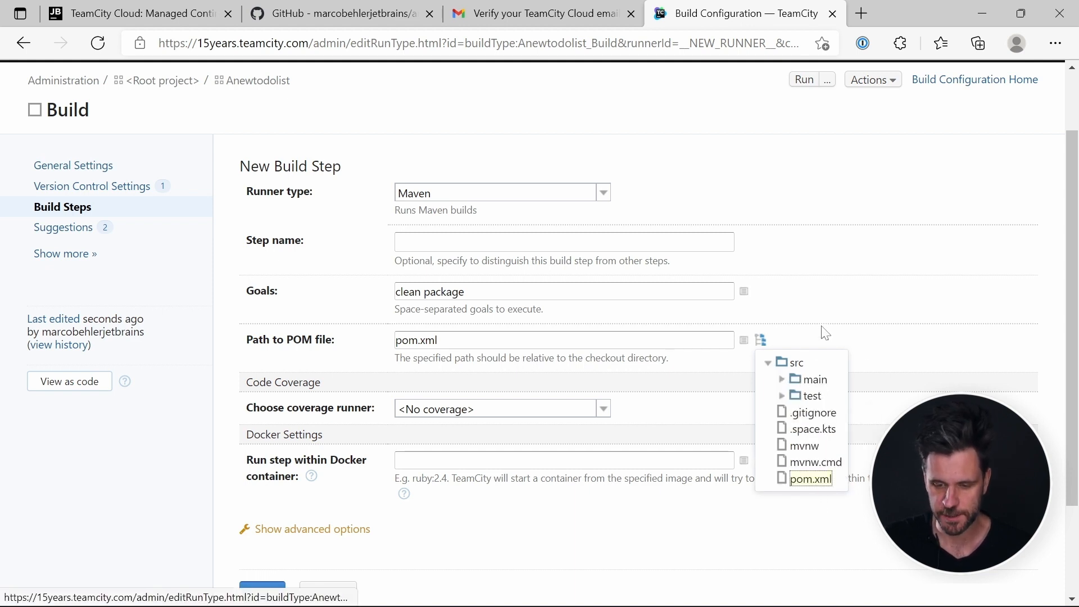
pyautogui.click(852, 348)
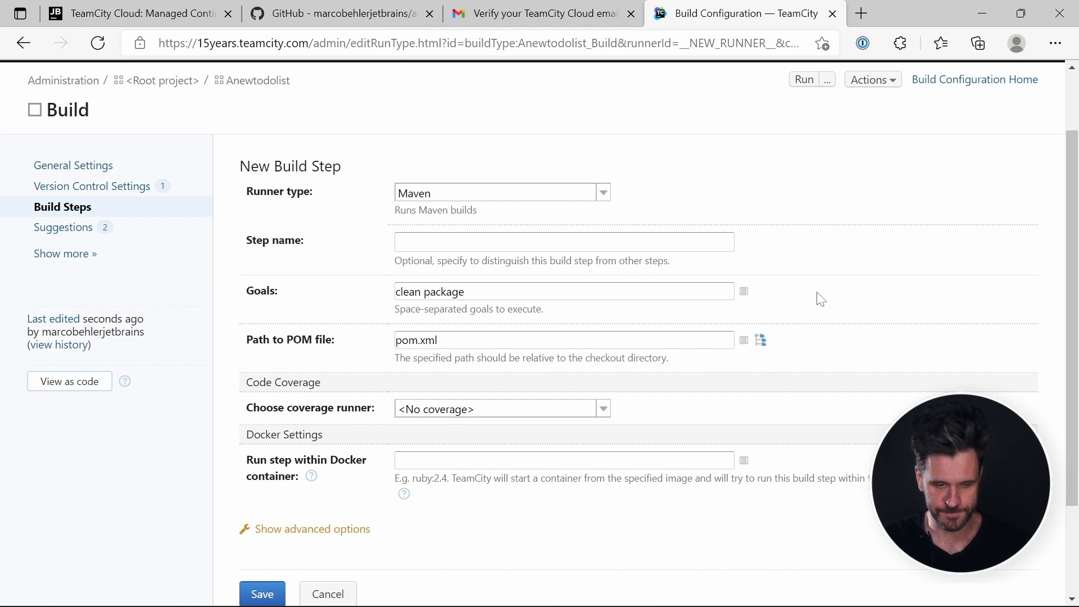
pyautogui.scroll(-2, 817, 297)
pyautogui.click(521, 335)
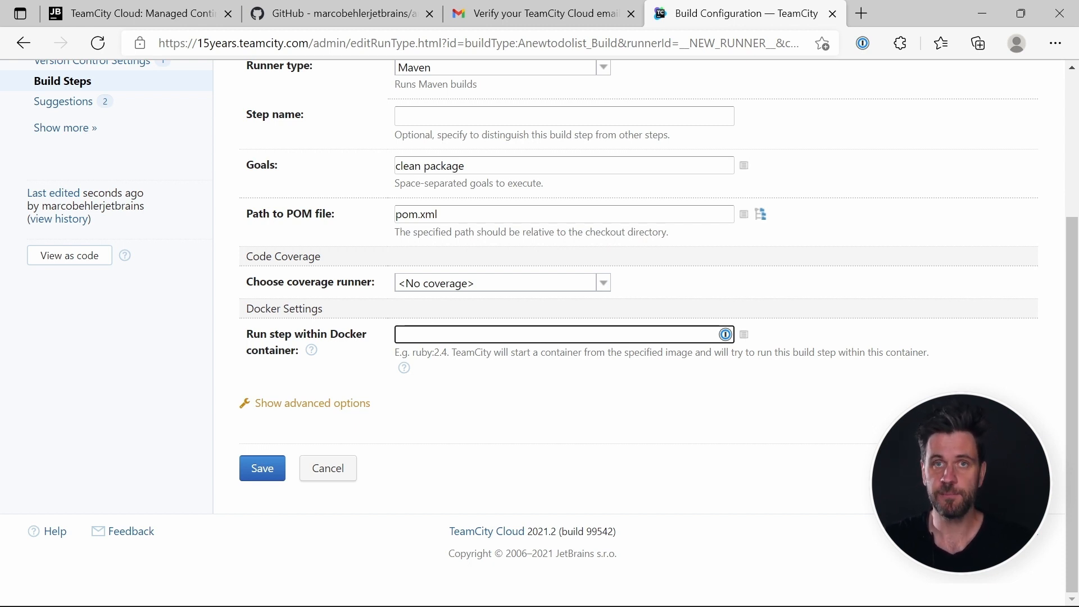
# - Run the Maven step inside the maven:latest Docker container, leaving the image platform as <Any>
pyautogui.write('maven:latest')
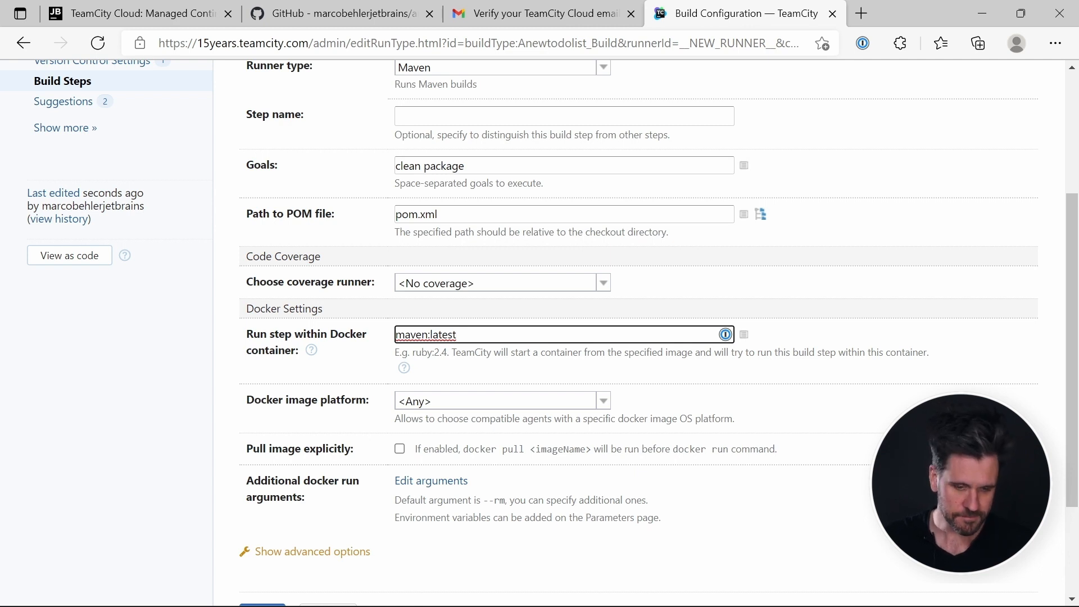
pyautogui.moveTo(461, 334); pyautogui.dragTo(270, 332)
pyautogui.click(500, 373)
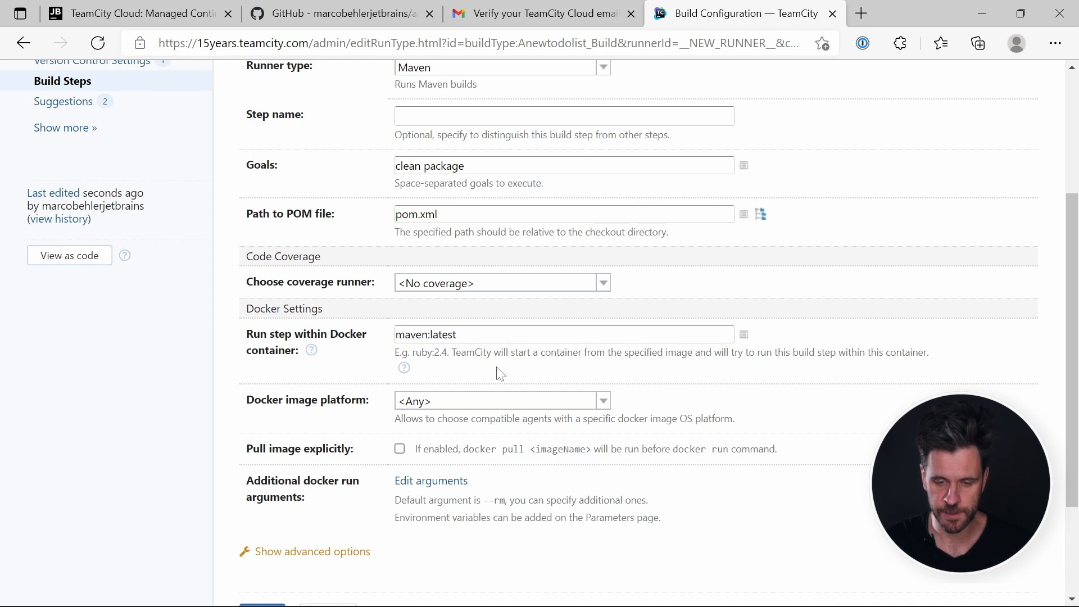
pyautogui.scroll(-2, 500, 373)
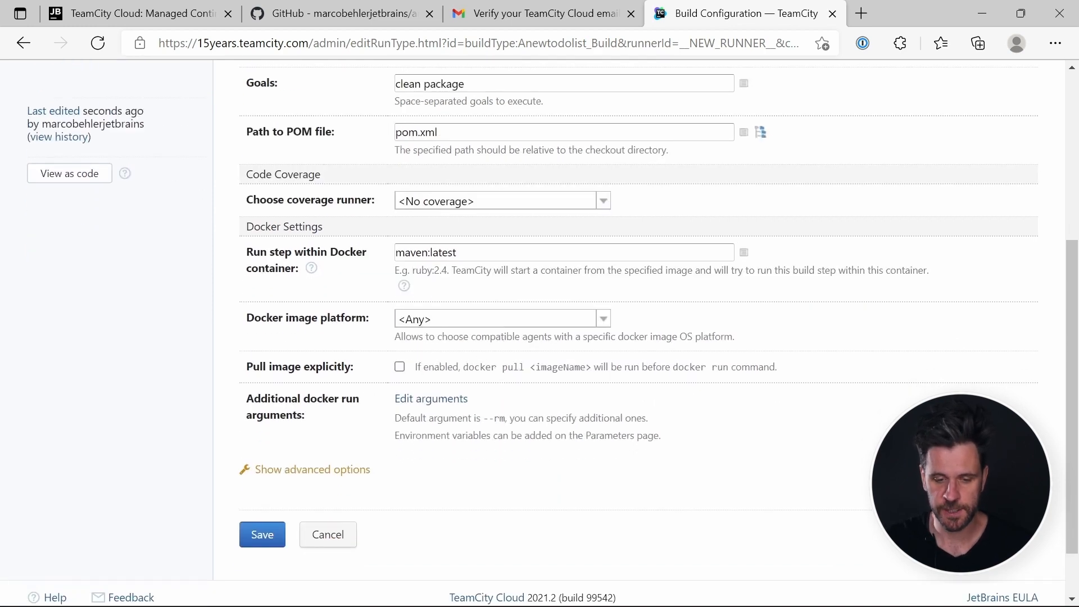
pyautogui.click(449, 319)
pyautogui.click(453, 337)
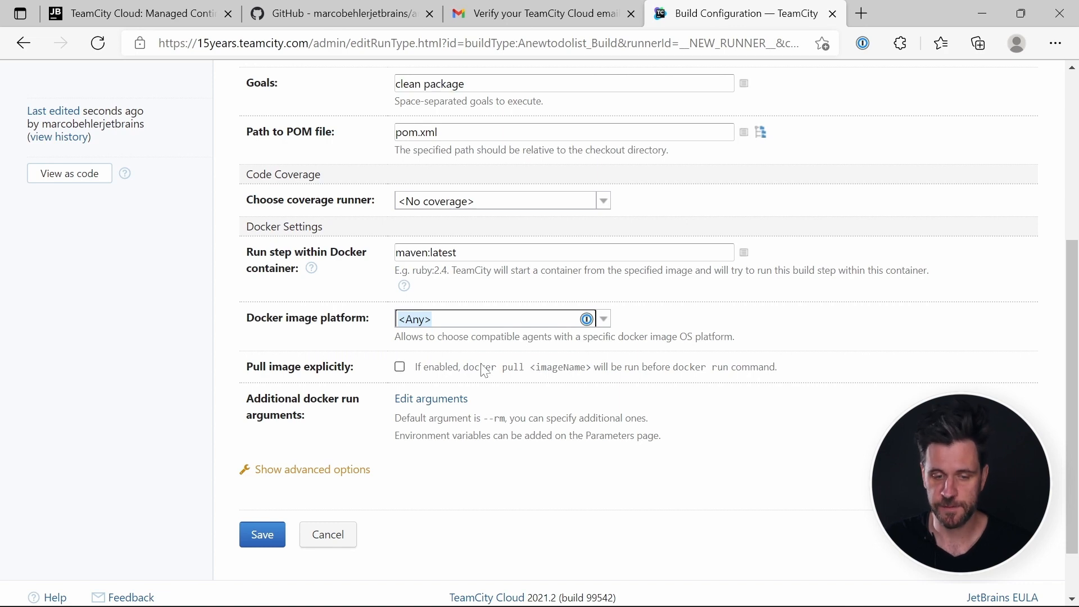
pyautogui.scroll(4, 484, 370)
pyautogui.scroll(-3, 522, 397)
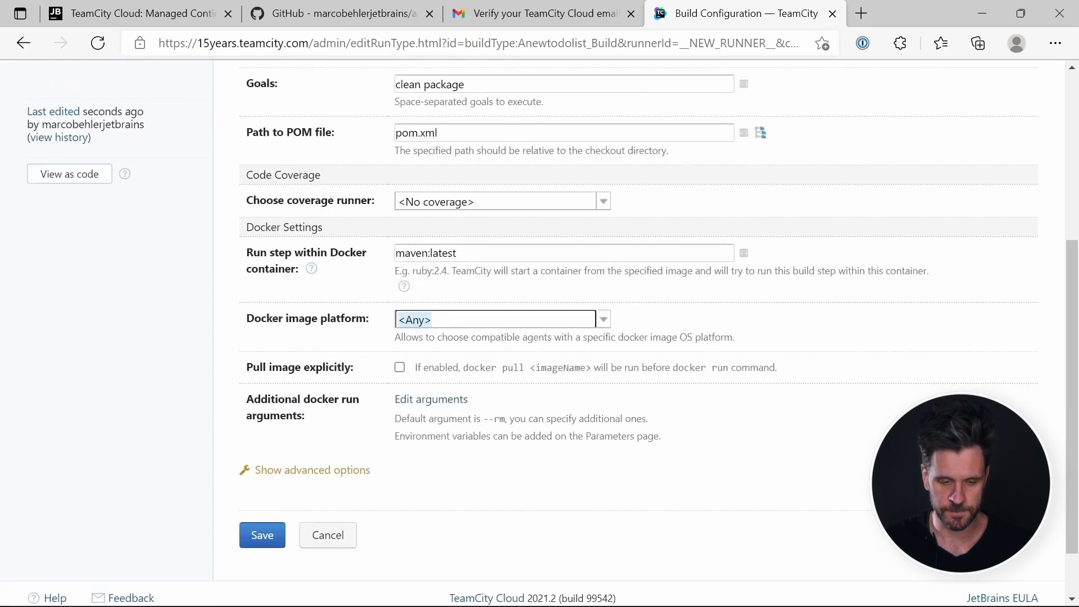
pyautogui.click(290, 468)
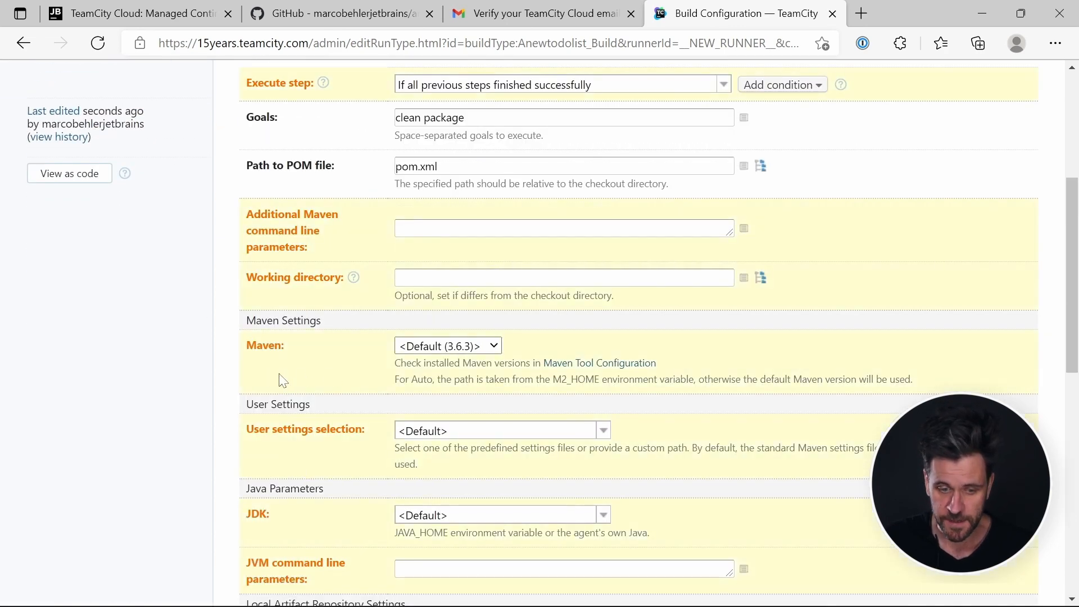
pyautogui.scroll(2, 284, 380)
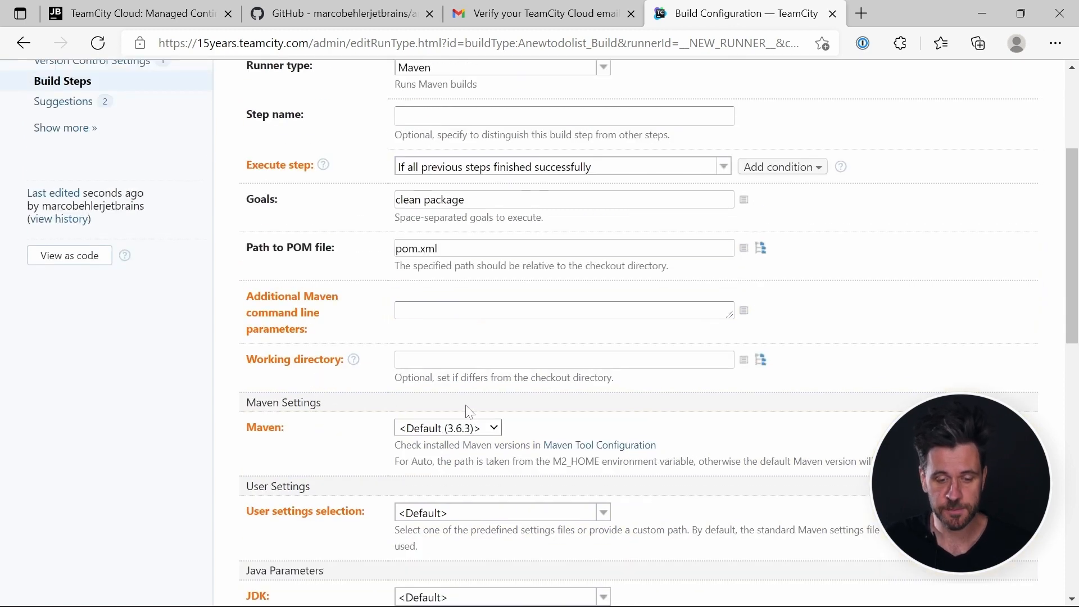
pyautogui.scroll(-1, 469, 413)
pyautogui.click(460, 351)
pyautogui.click(460, 352)
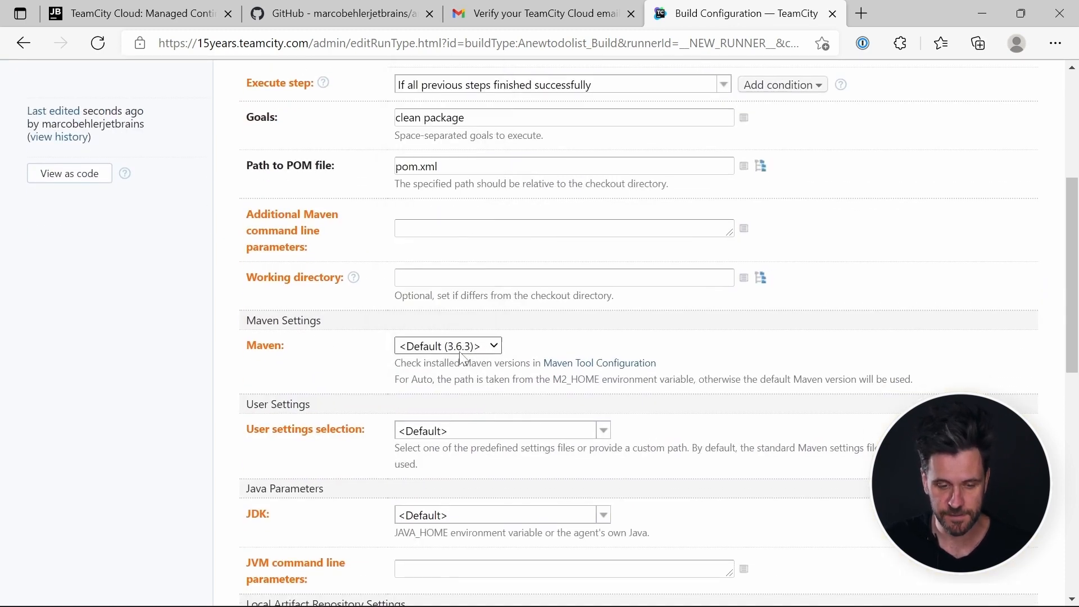
pyautogui.scroll(-3, 459, 356)
pyautogui.click(438, 268)
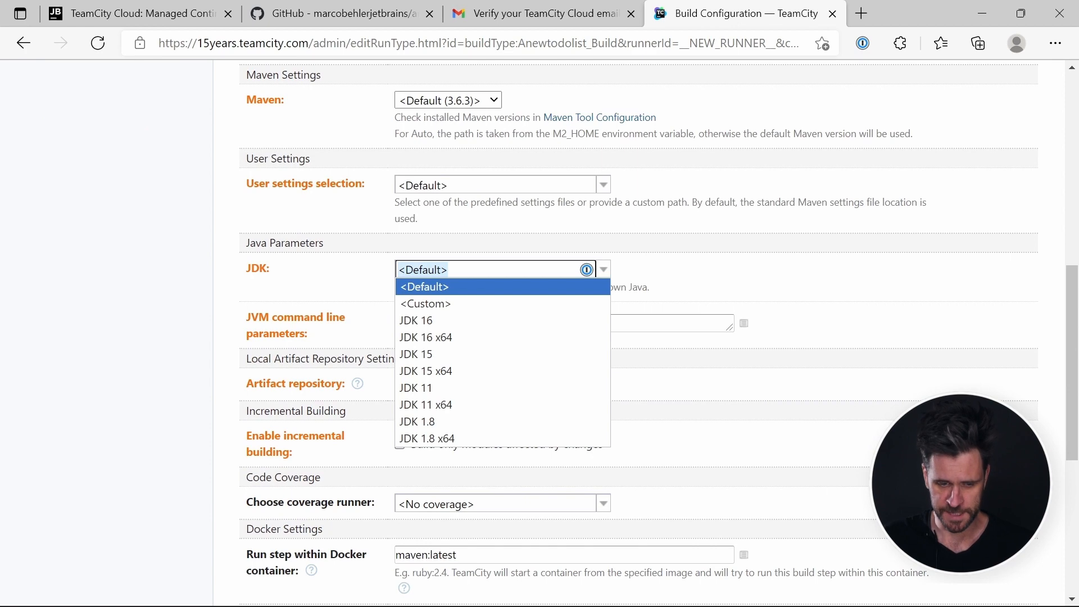
pyautogui.click(355, 268)
pyautogui.scroll(-1, 449, 381)
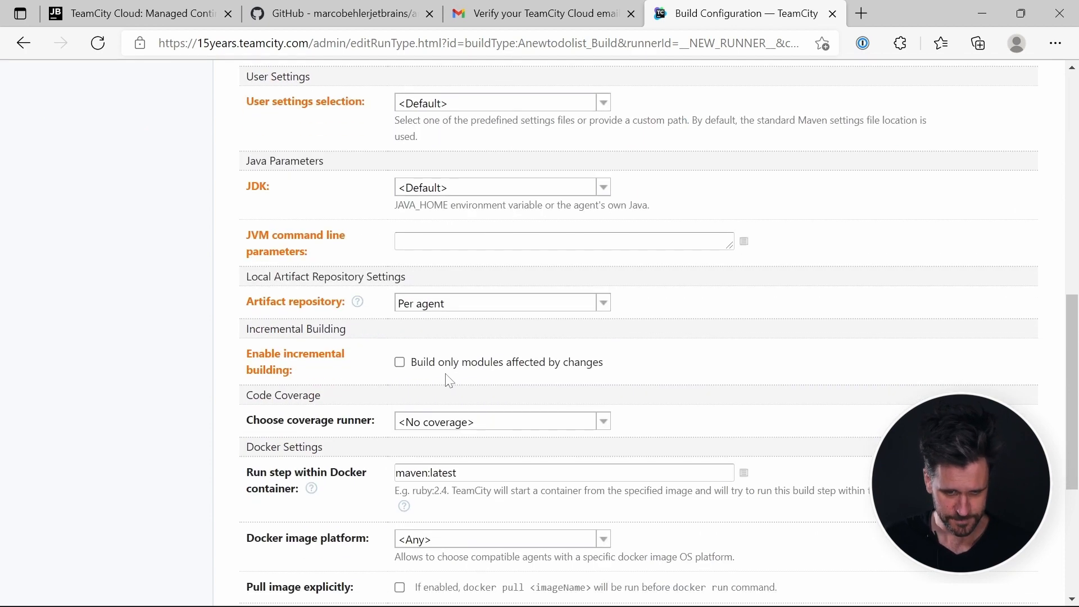
pyautogui.scroll(-1, 458, 366)
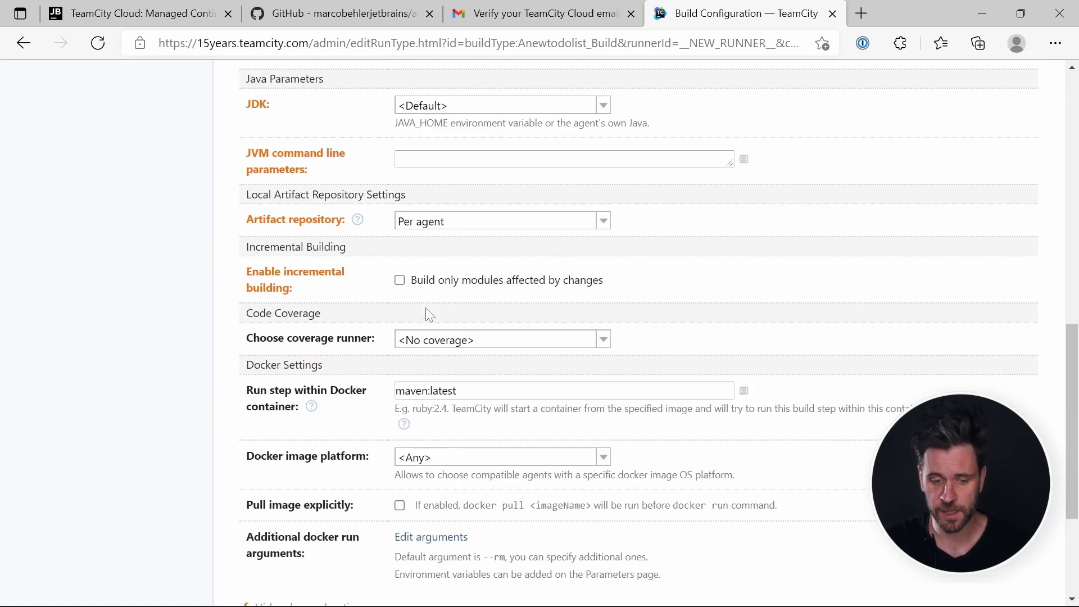
pyautogui.scroll(7, 430, 315)
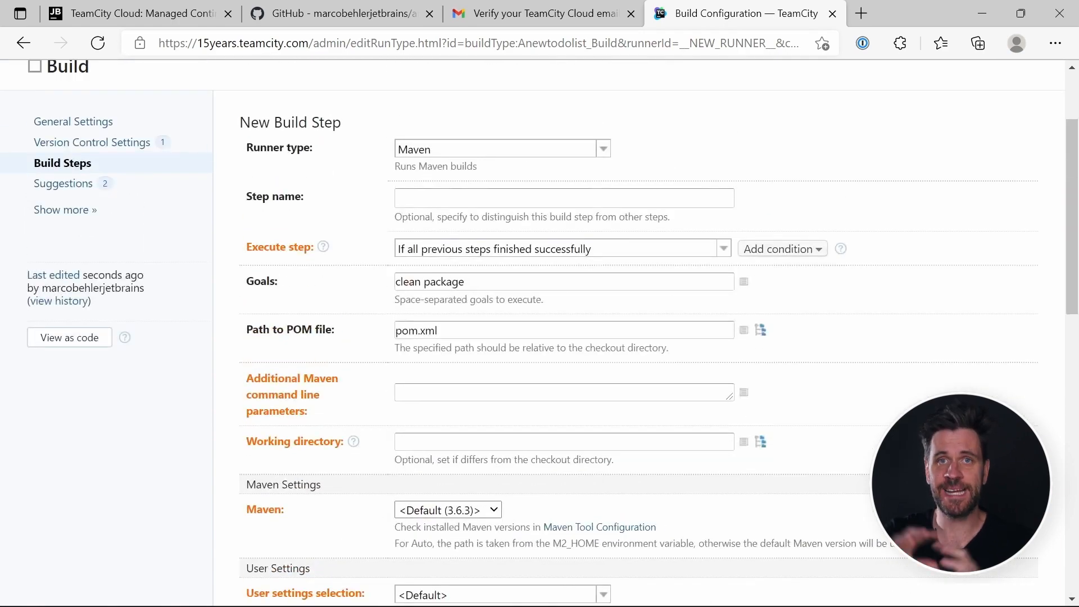
pyautogui.scroll(-8, 591, 361)
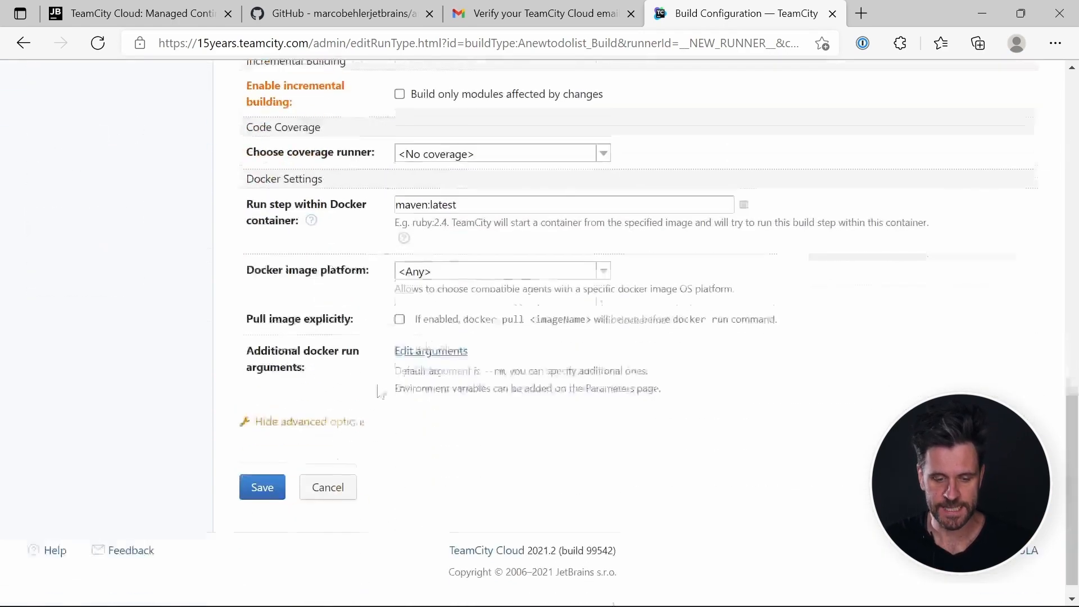
pyautogui.scroll(1, 345, 453)
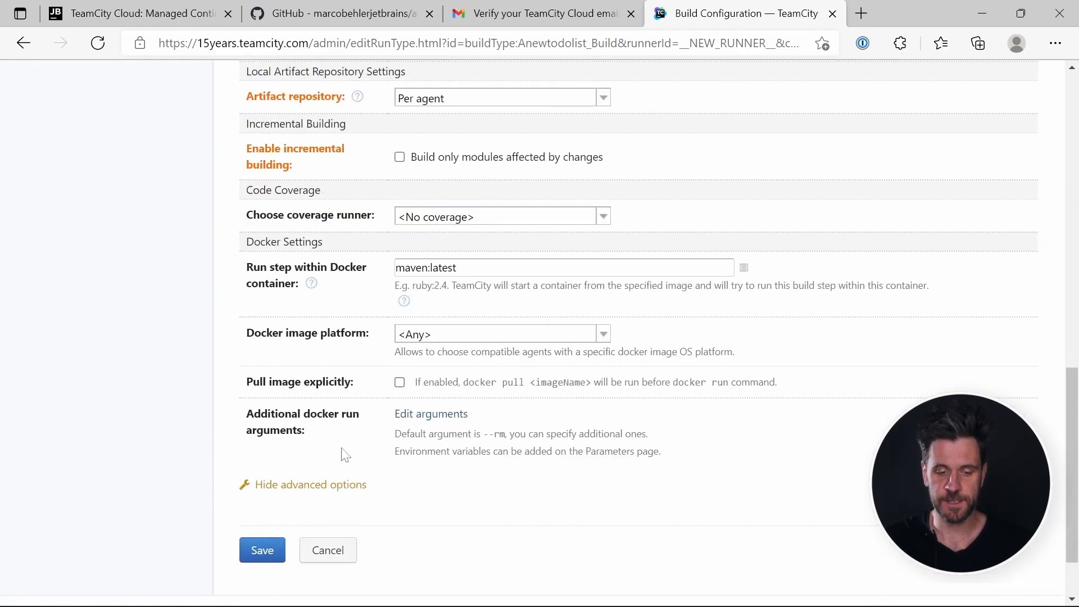
pyautogui.click(309, 484)
pyautogui.scroll(2, 478, 460)
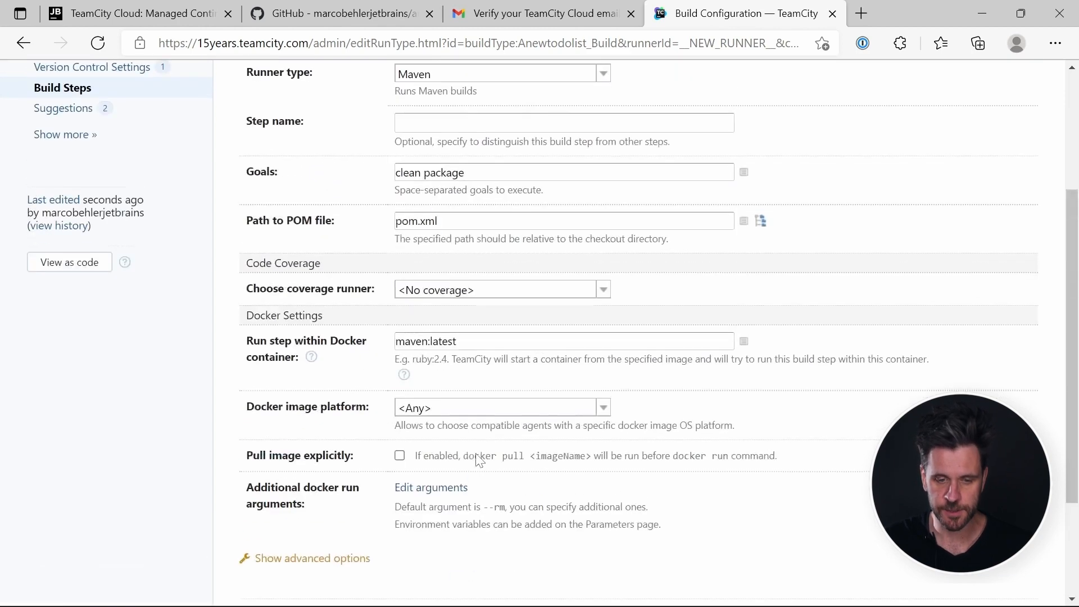
pyautogui.scroll(3, 478, 459)
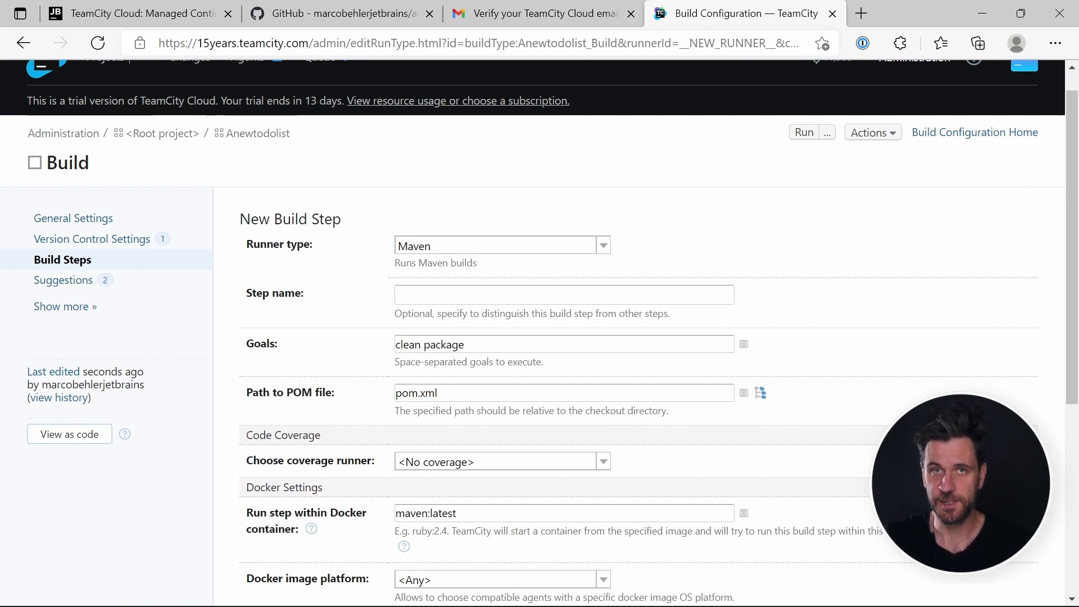
pyautogui.scroll(-5, 329, 467)
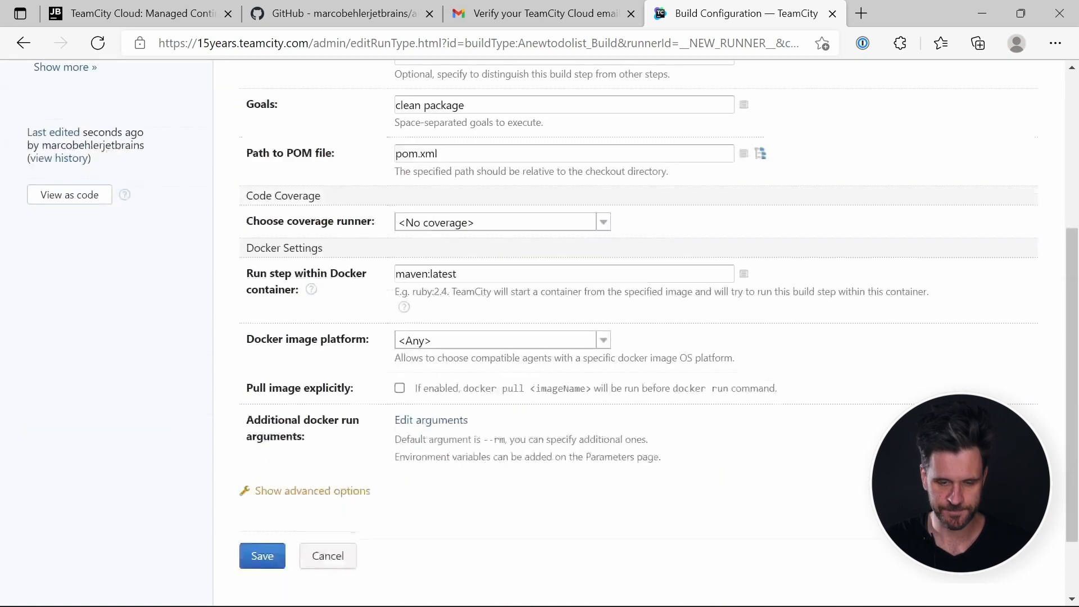
# - Save the Maven build step and go to Build's Triggers settings
pyautogui.click(278, 475)
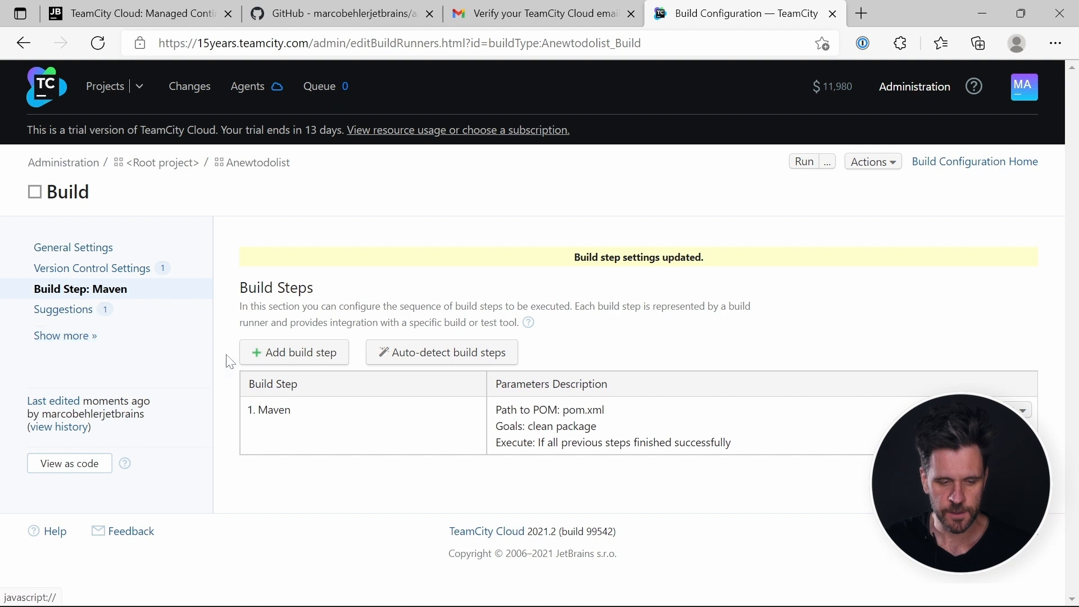
pyautogui.click(74, 336)
pyautogui.click(72, 335)
pyautogui.click(47, 312)
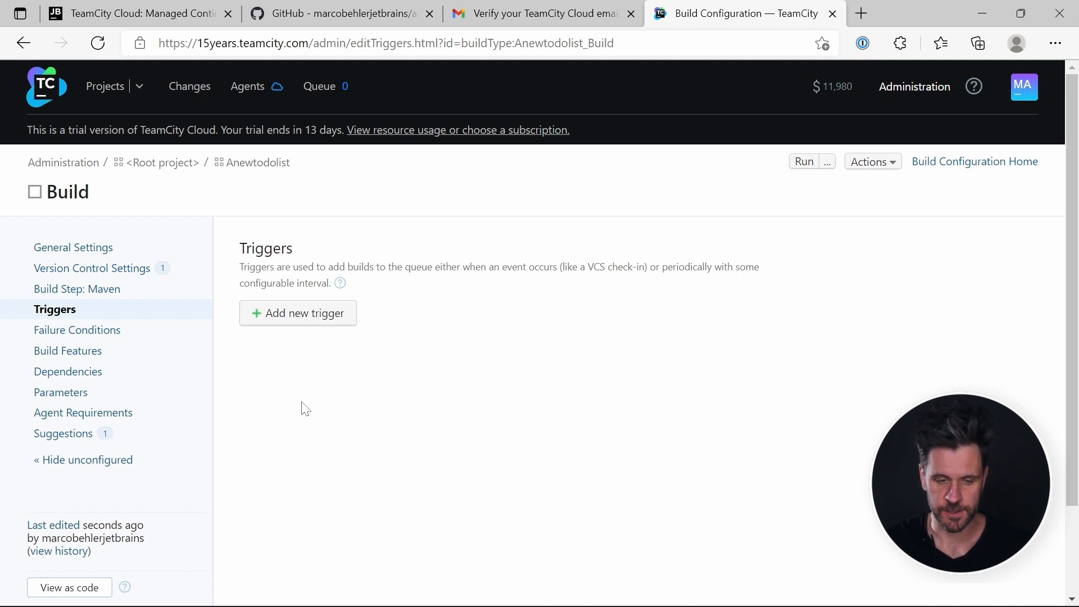
# - Add and save a VCS Trigger for Build with the default branch filter +:*
pyautogui.click(304, 314)
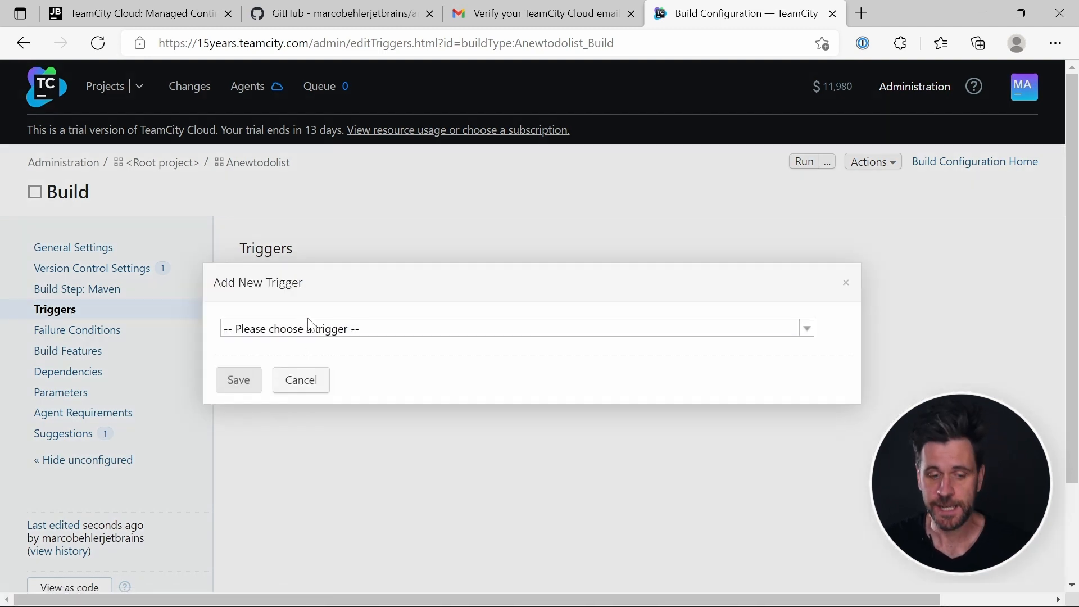
pyautogui.click(311, 328)
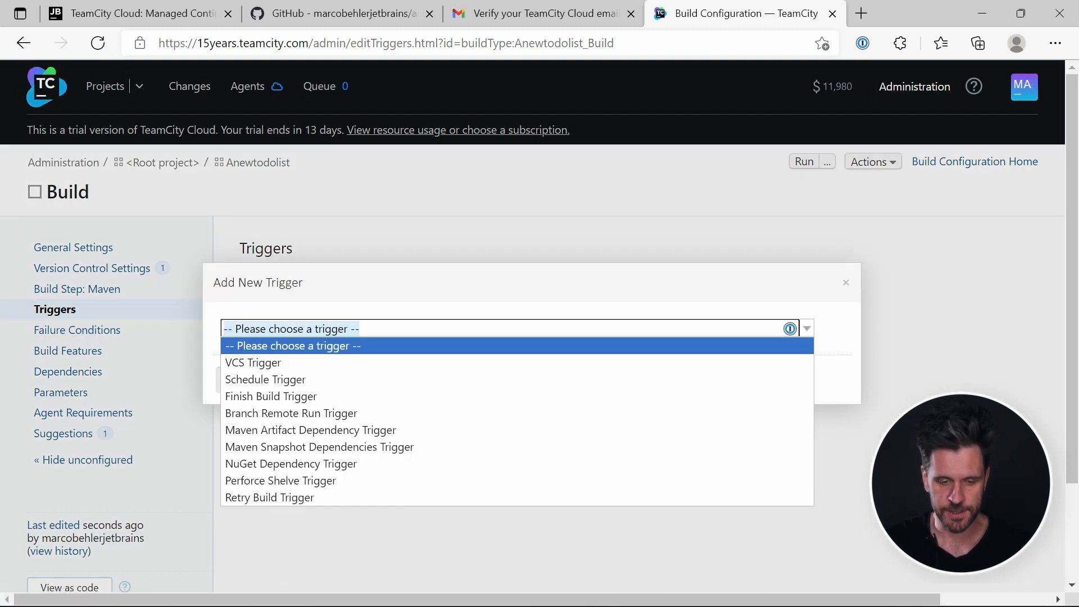
pyautogui.click(313, 383)
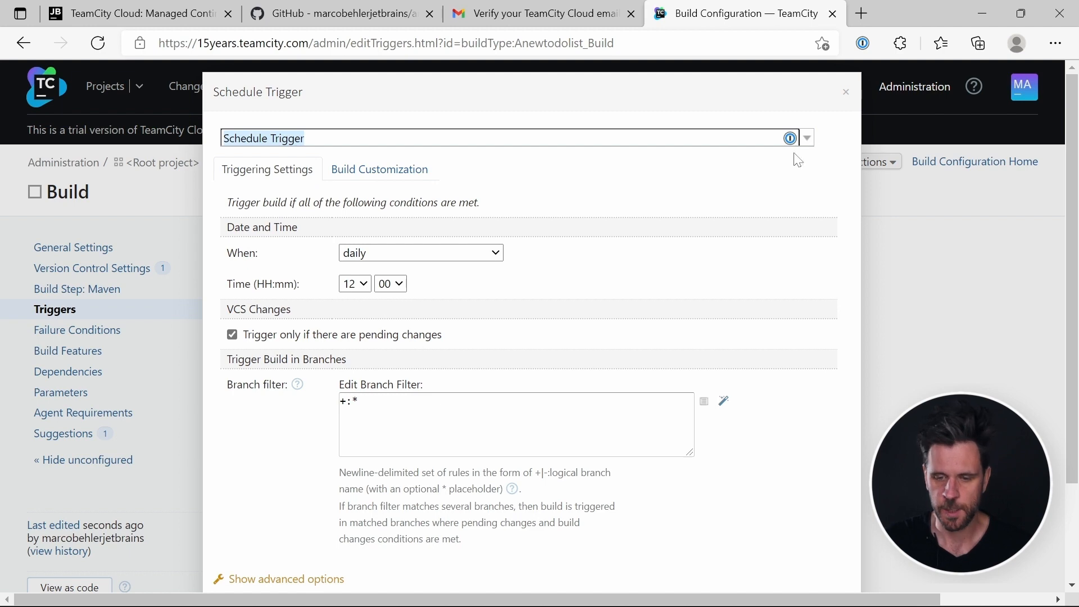
pyautogui.click(808, 141)
pyautogui.click(320, 171)
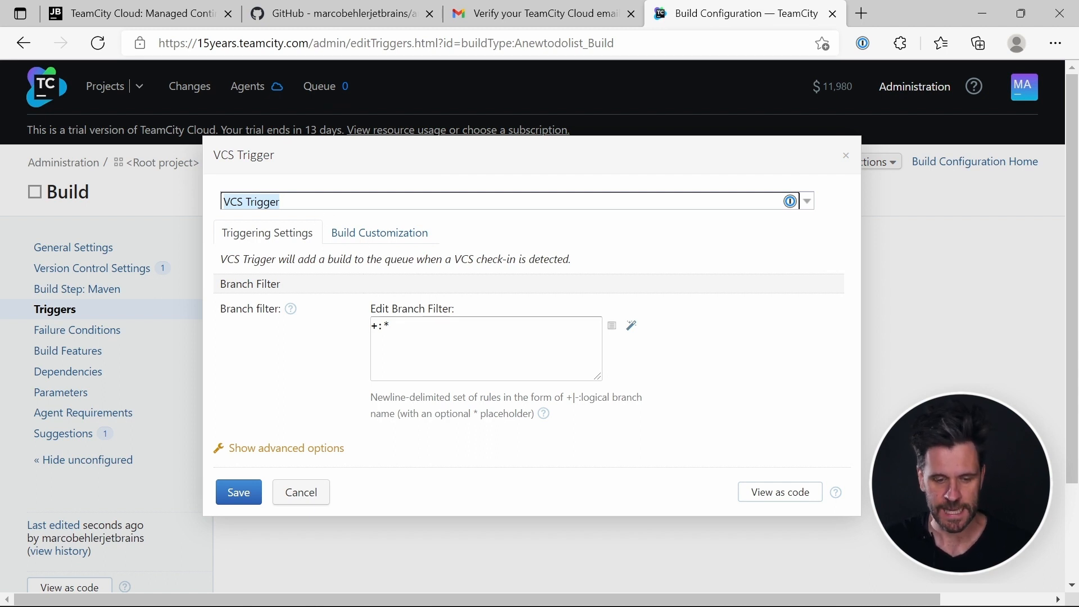
pyautogui.click(389, 326)
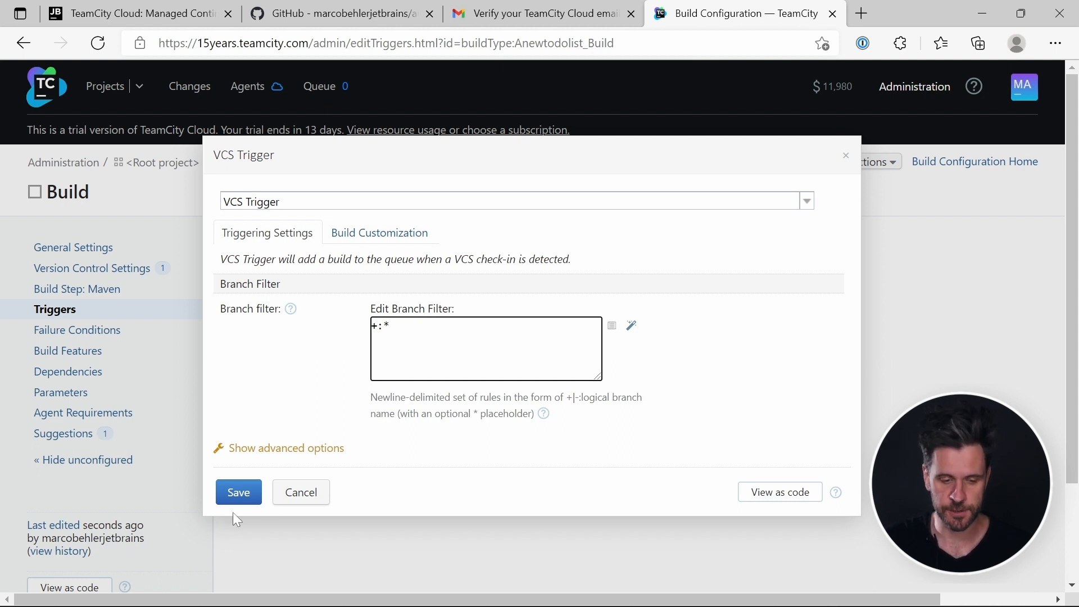
pyautogui.click(238, 492)
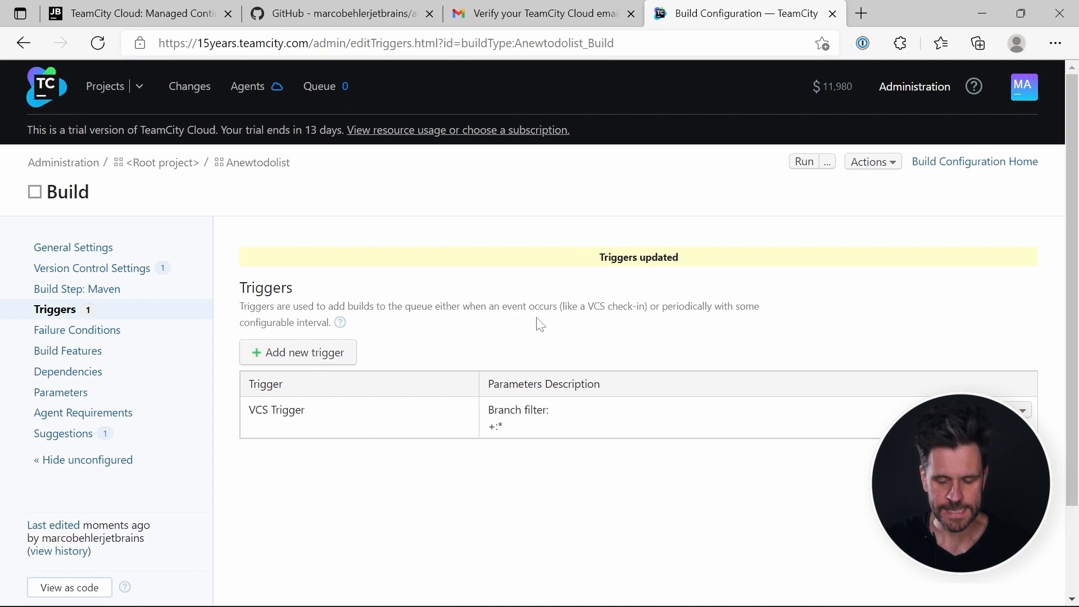
pyautogui.scroll(2, 715, 250)
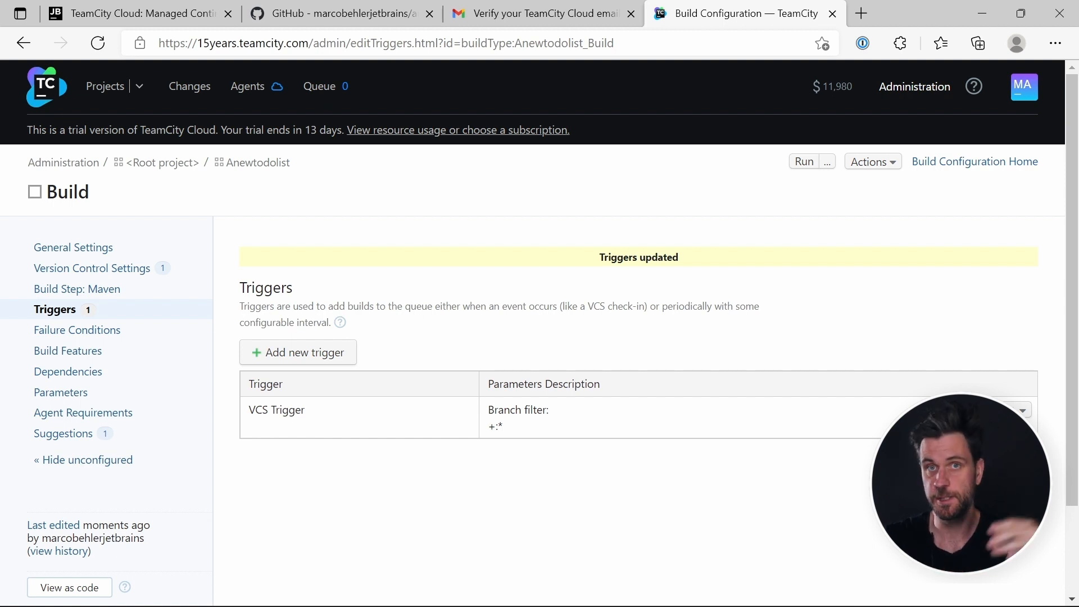
# - Enter target/*.jar as the artifact paths in Build's General Settings and save
pyautogui.click(78, 252)
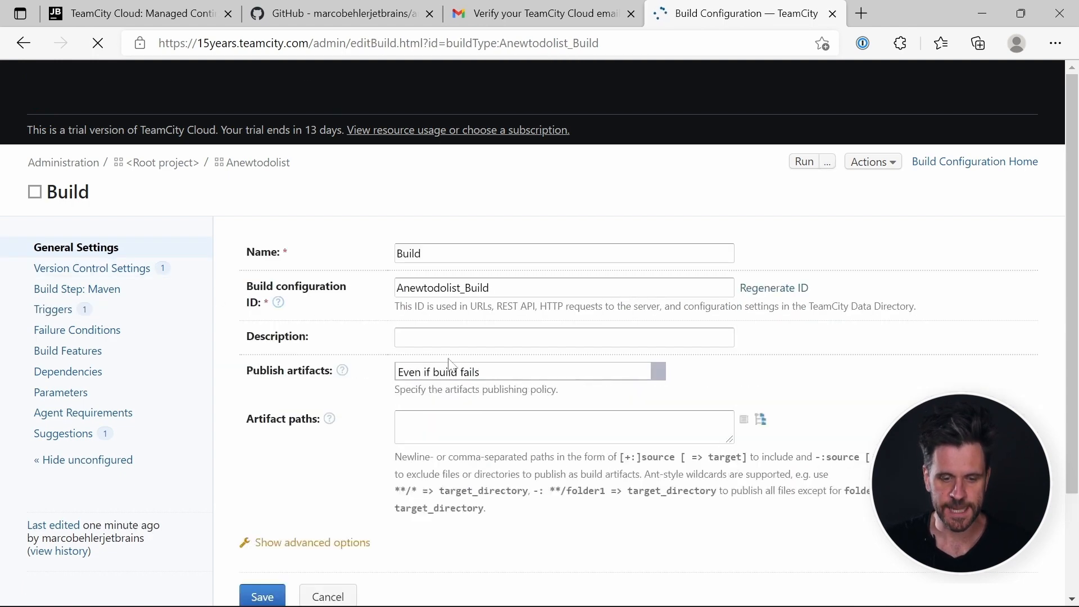
pyautogui.scroll(-1, 587, 371)
pyautogui.click(584, 347)
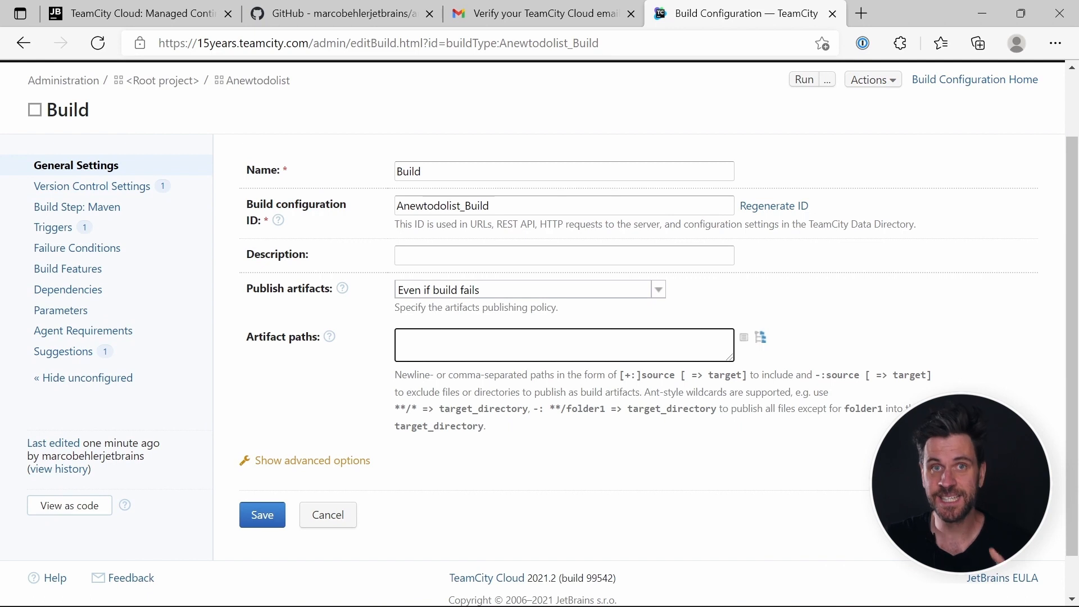
pyautogui.write('target/')
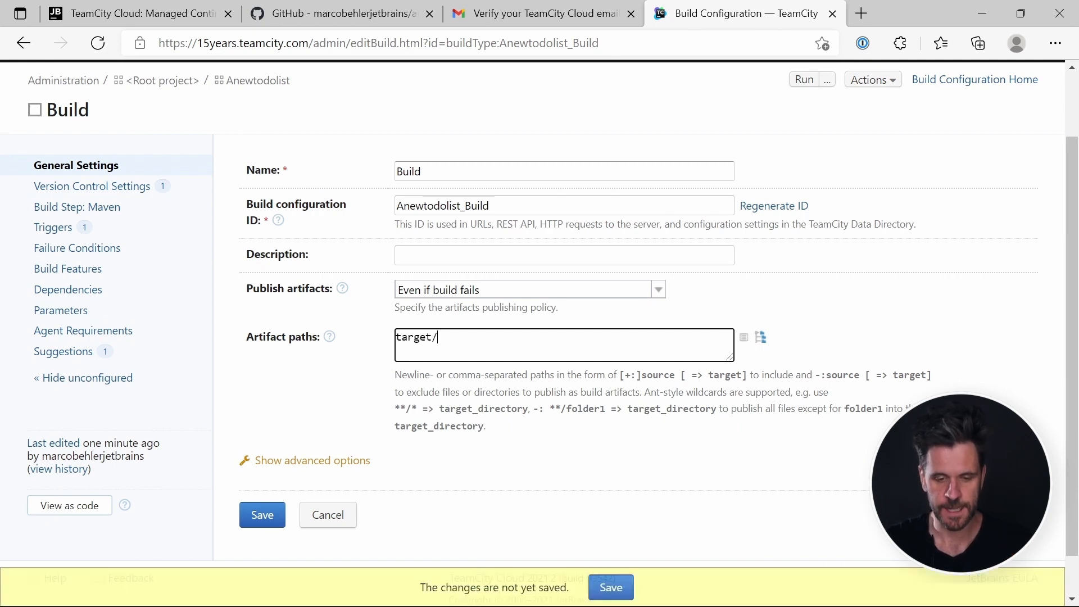
pyautogui.write('*.jar')
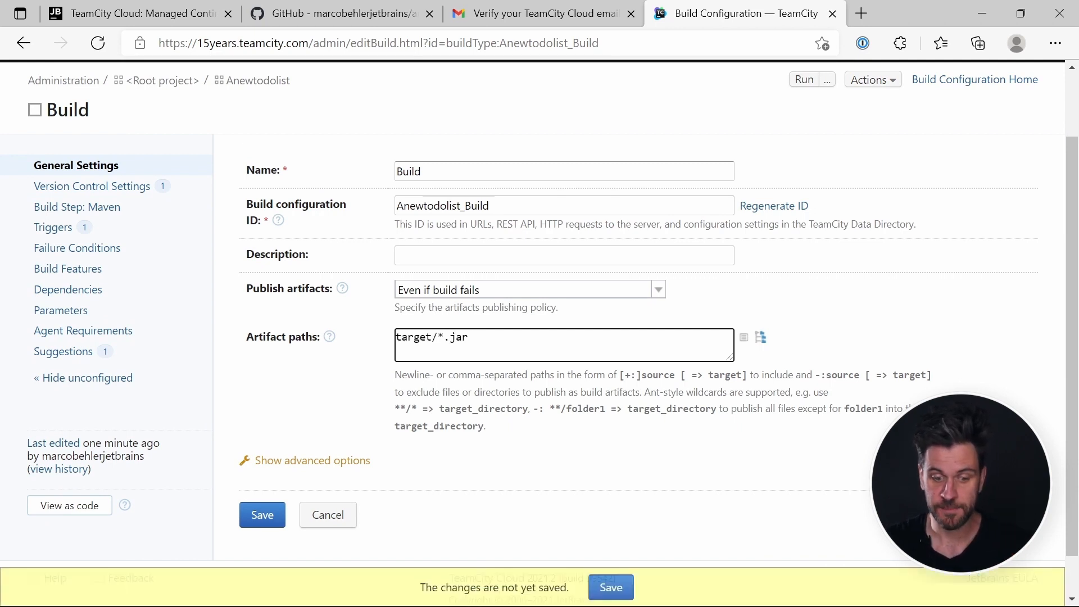
pyautogui.moveTo(470, 337); pyautogui.dragTo(432, 337)
pyautogui.click(471, 338)
pyautogui.click(470, 337)
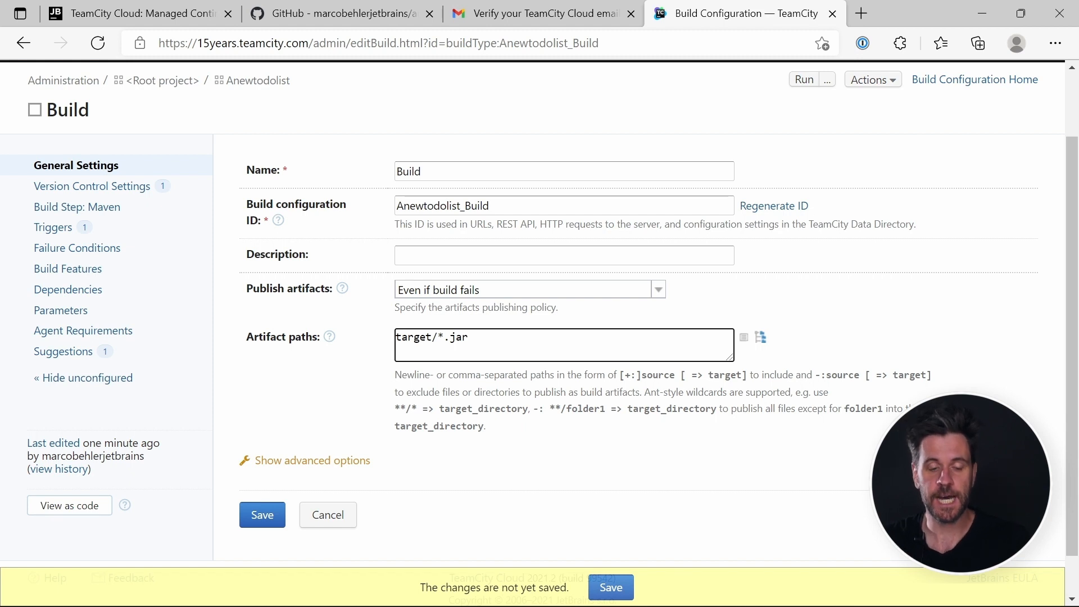
pyautogui.click(262, 517)
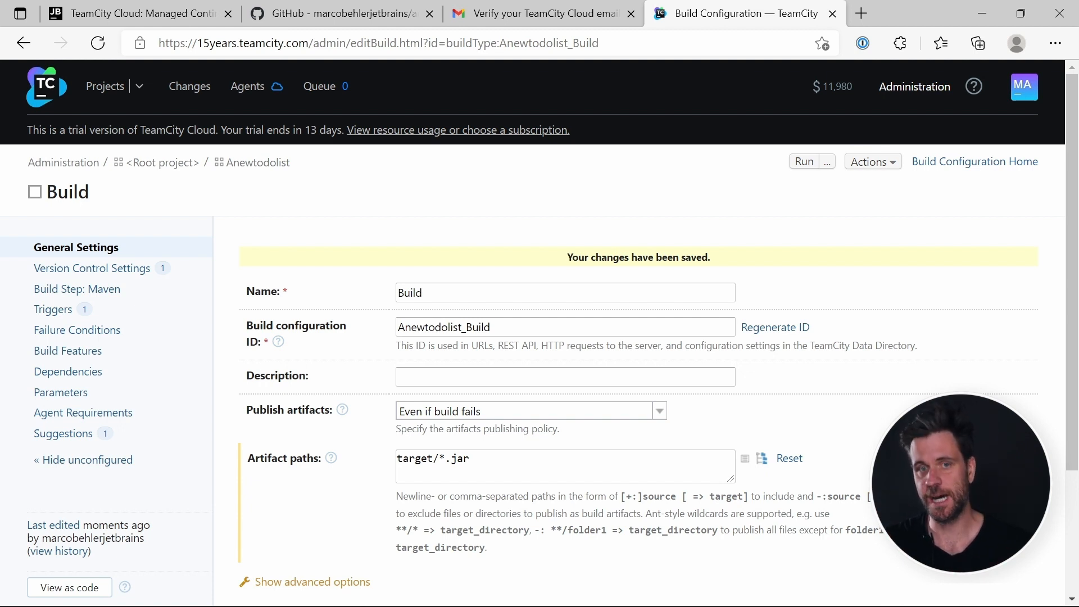
# - Queue a new run of the Anewtodolist Build, then view the Agents overview
pyautogui.click(806, 162)
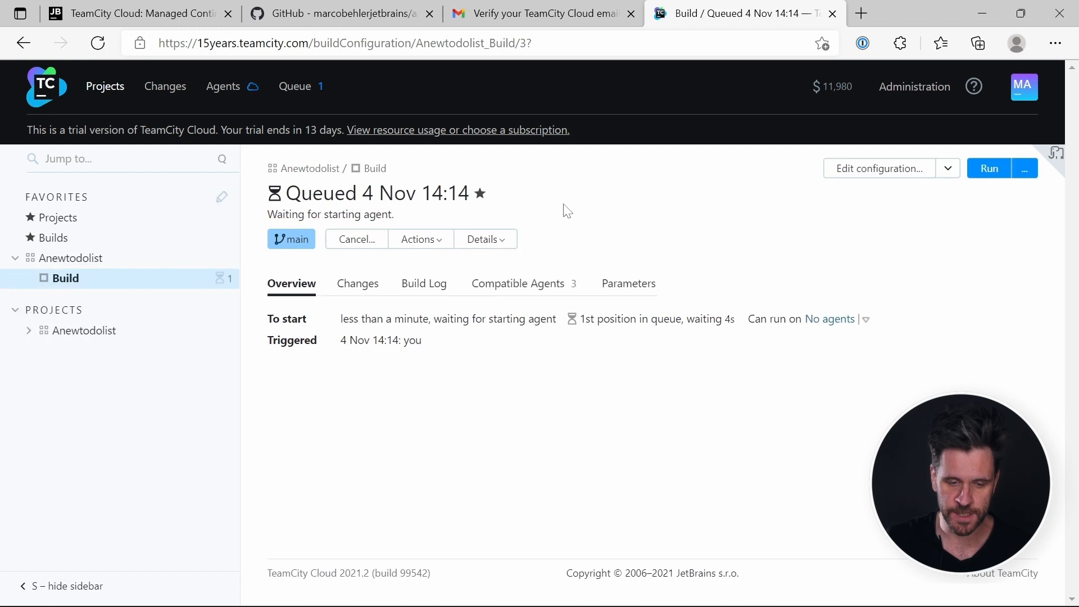
pyautogui.click(437, 238)
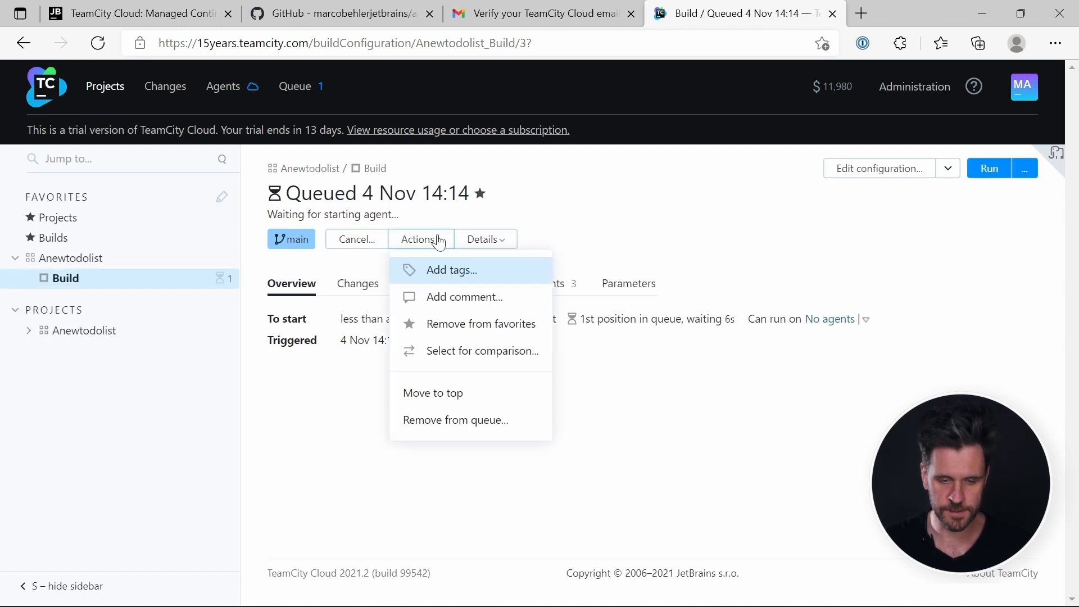
pyautogui.click(738, 439)
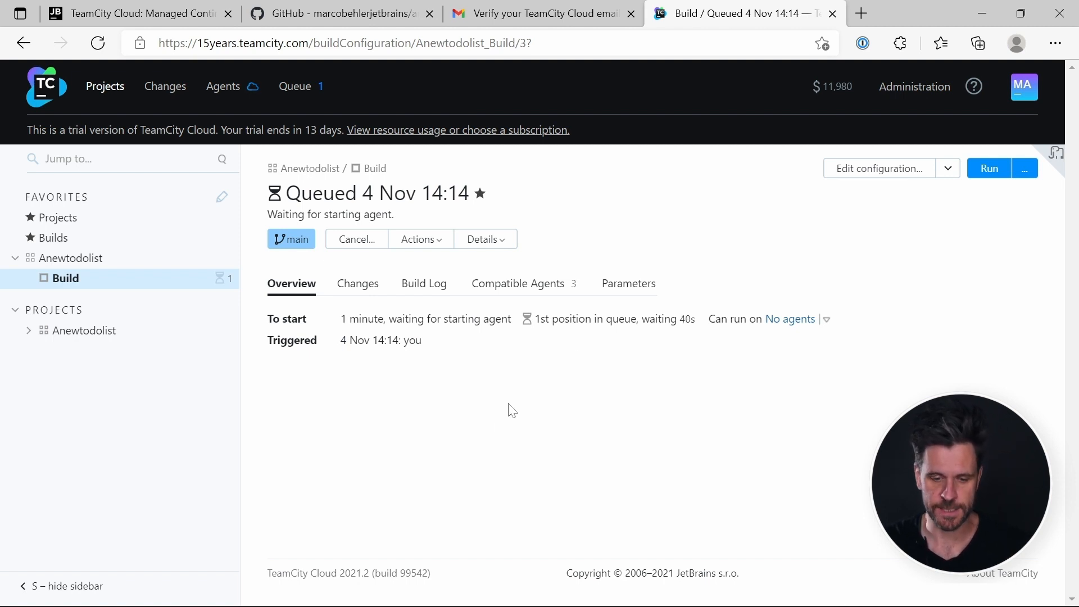
pyautogui.click(224, 93)
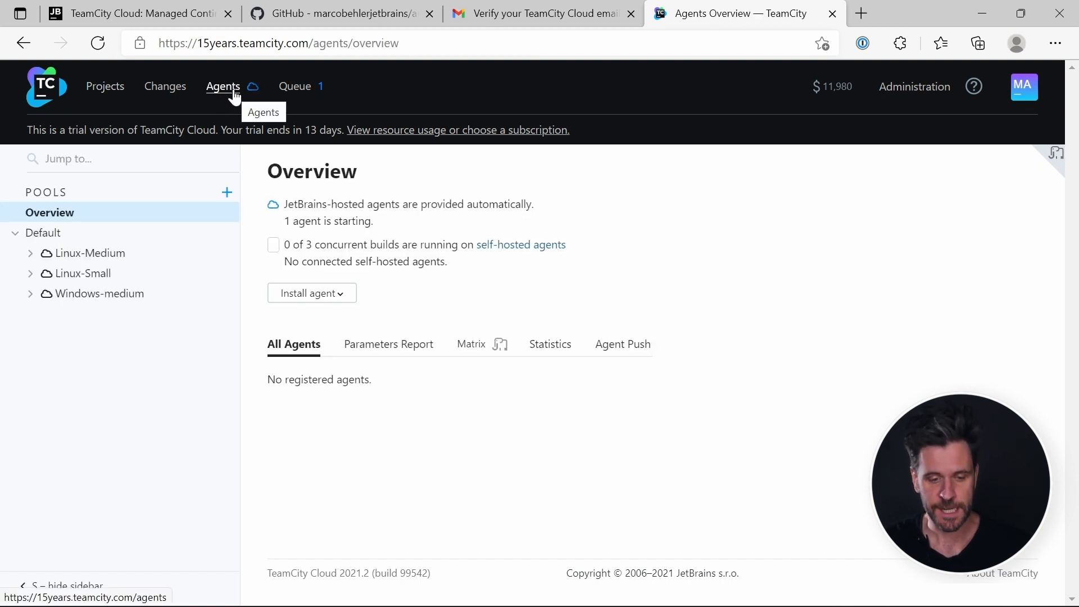
# - Download a token-based buildAgent.properties config for a self-hosted agent named 15yearAgent
pyautogui.click(344, 297)
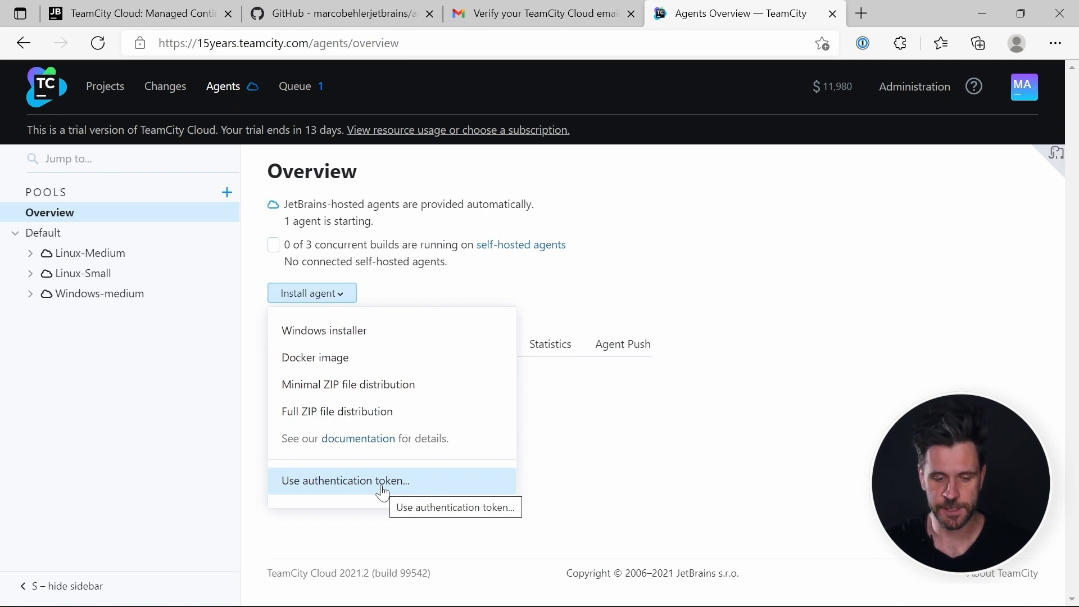
pyautogui.click(329, 481)
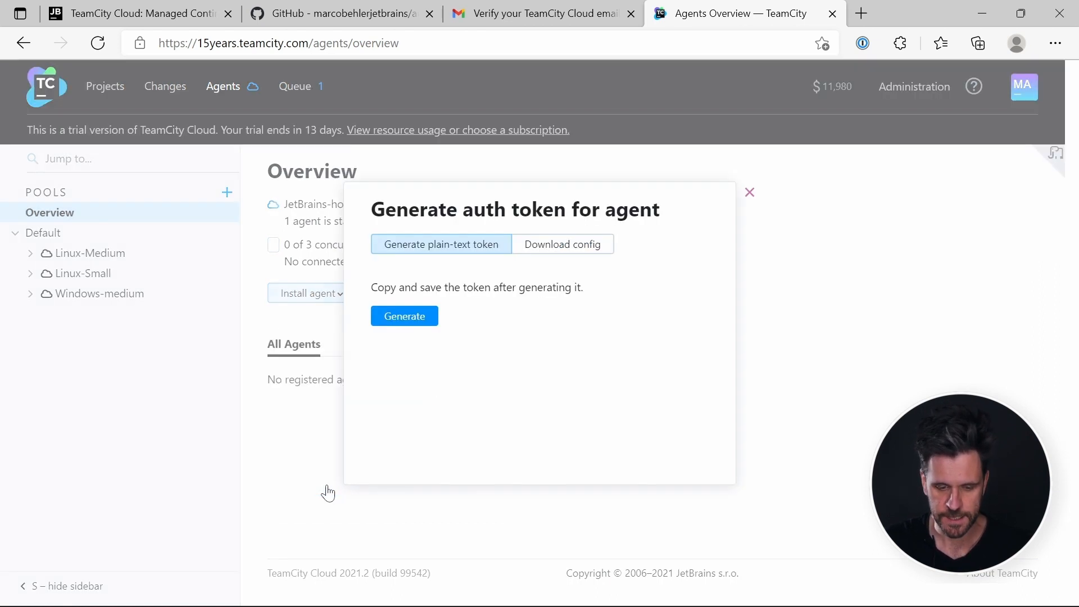
pyautogui.click(573, 249)
pyautogui.click(432, 366)
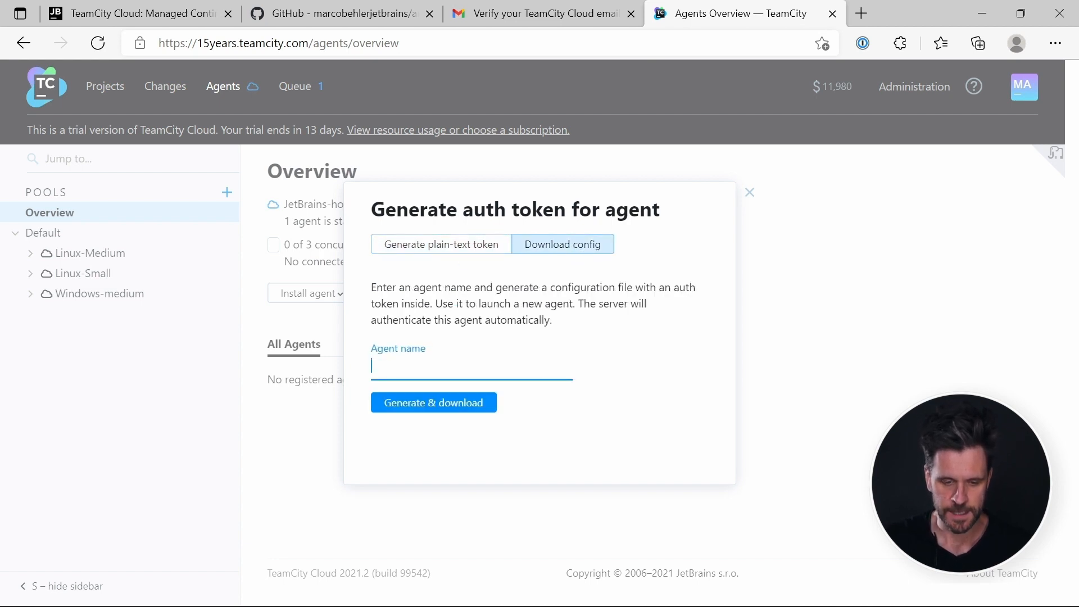
pyautogui.write('15')
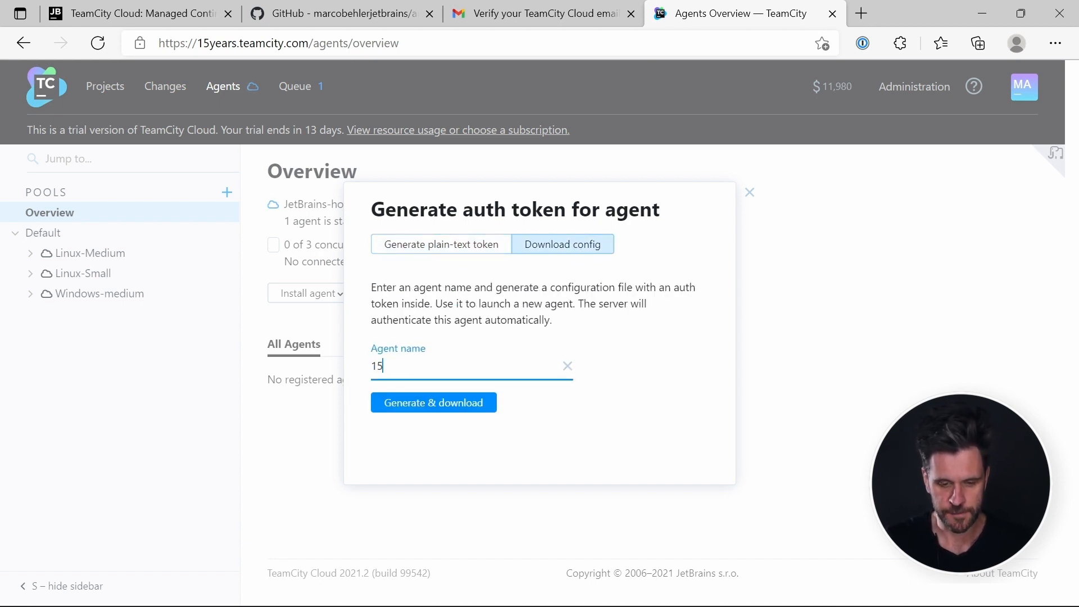
pyautogui.write('yearAgent')
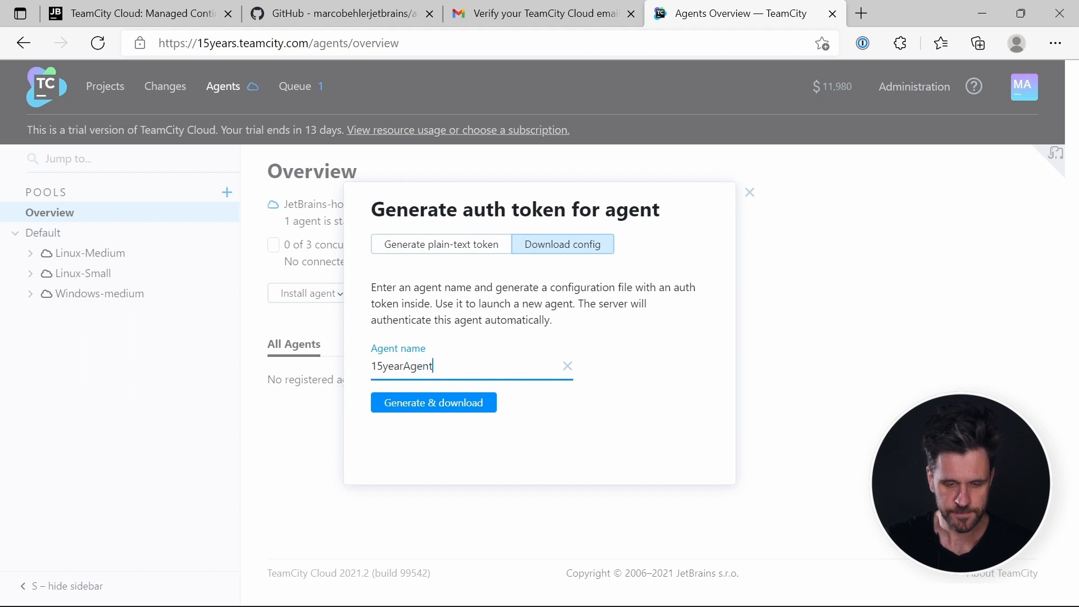
pyautogui.click(445, 402)
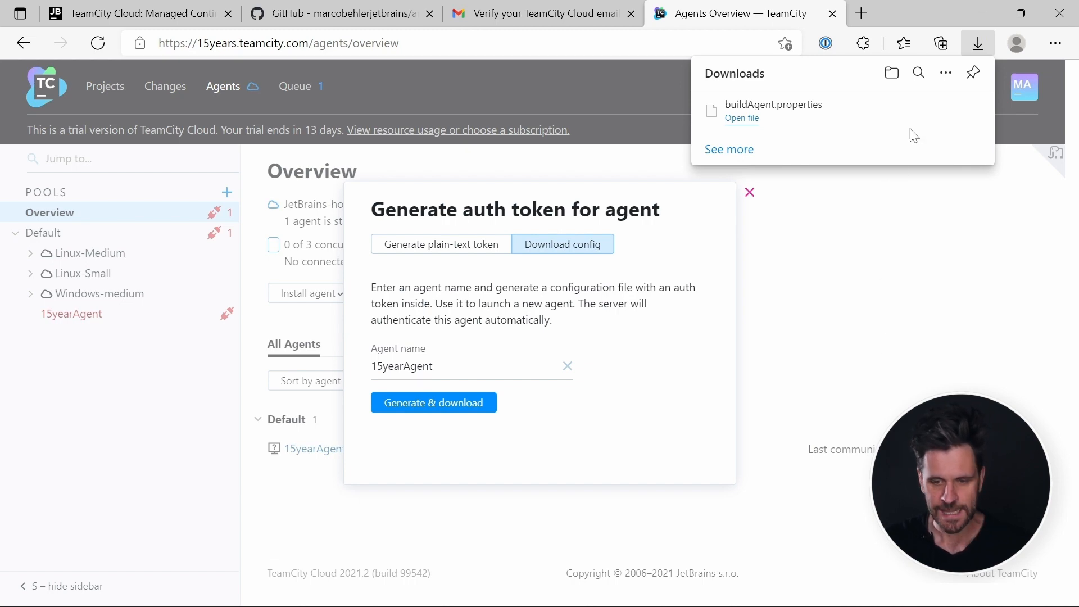
# - Copy the downloaded buildAgent.properties and paste it into the buildAgentFull\conf folder
pyautogui.click(922, 114)
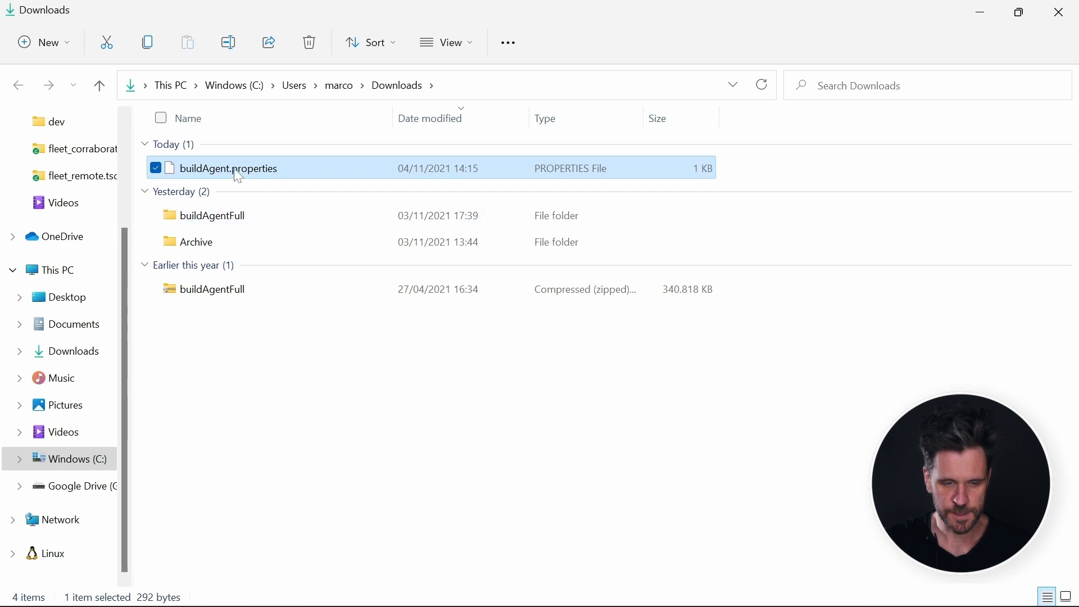
pyautogui.rightClick(291, 169)
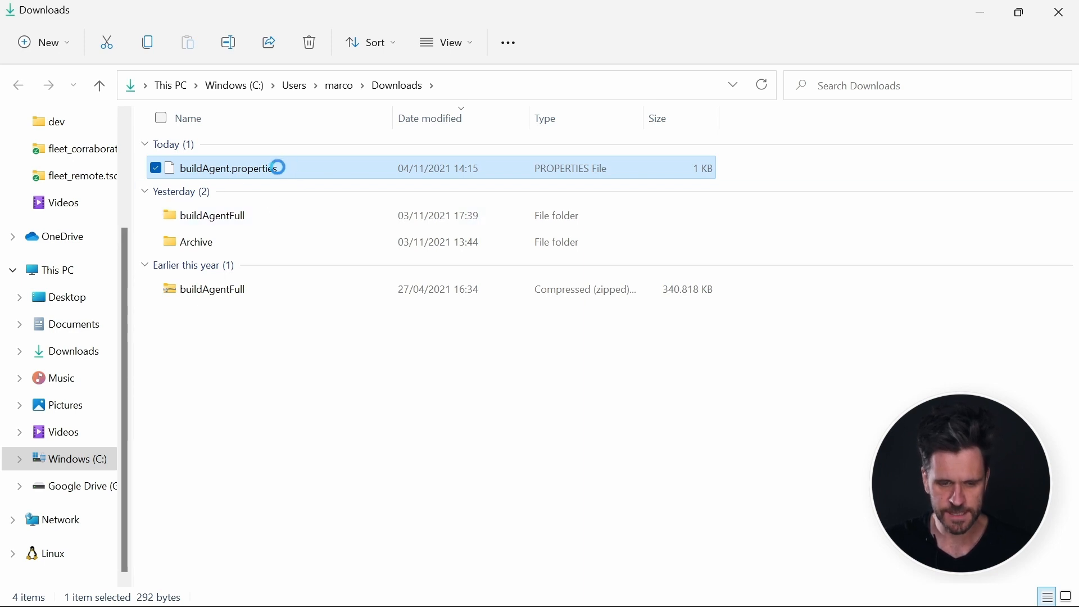
pyautogui.click(240, 170)
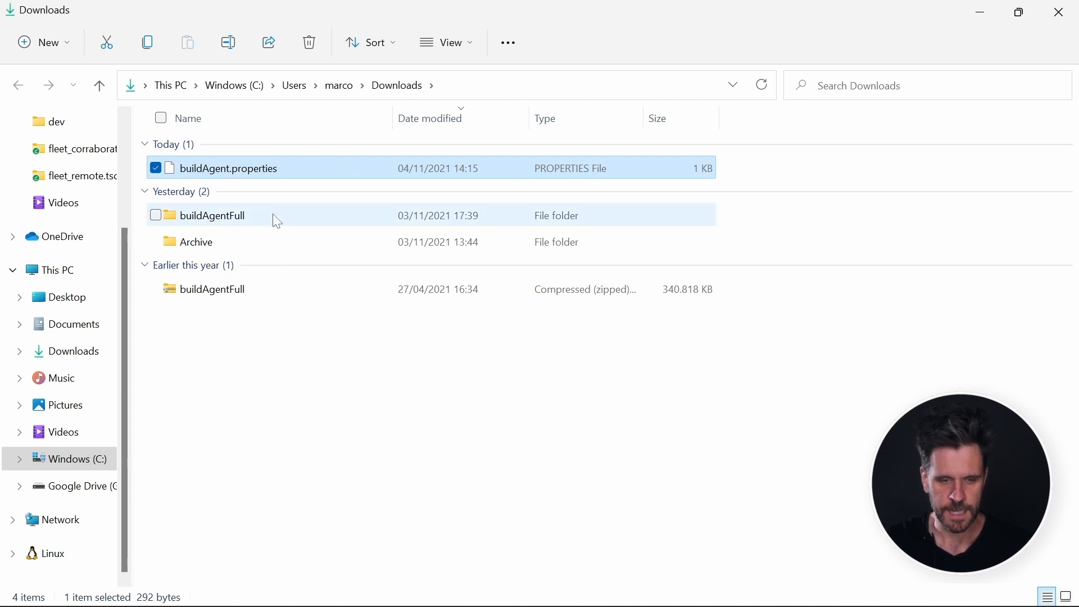
pyautogui.hotkey('ctrl', 'c')
pyautogui.doubleClick(251, 217)
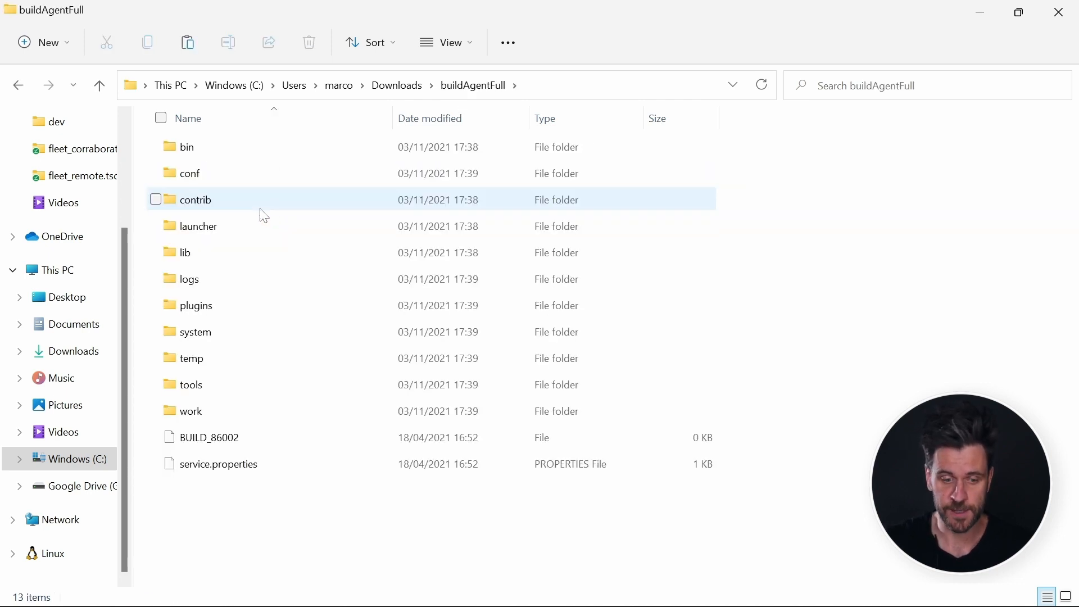
pyautogui.click(236, 181)
pyautogui.doubleClick(236, 181)
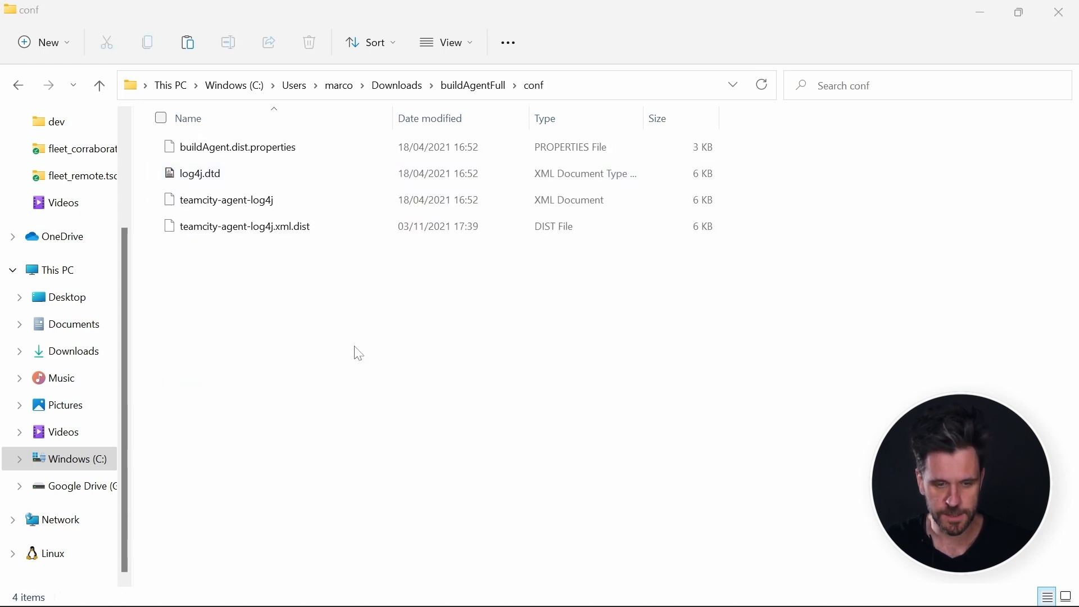
pyautogui.hotkey('ctrl', 'v')
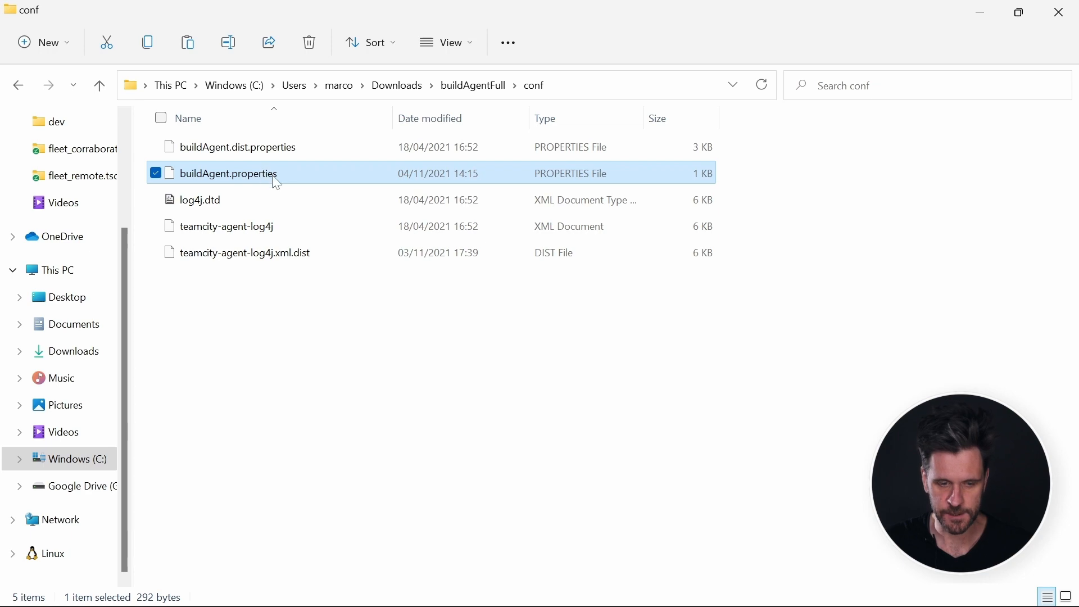
# - Dismiss File Explorer and the agent token dialog, then launch Command Prompt
pyautogui.click(977, 18)
pyautogui.click(898, 267)
pyautogui.press('super')
pyautogui.write('cm')
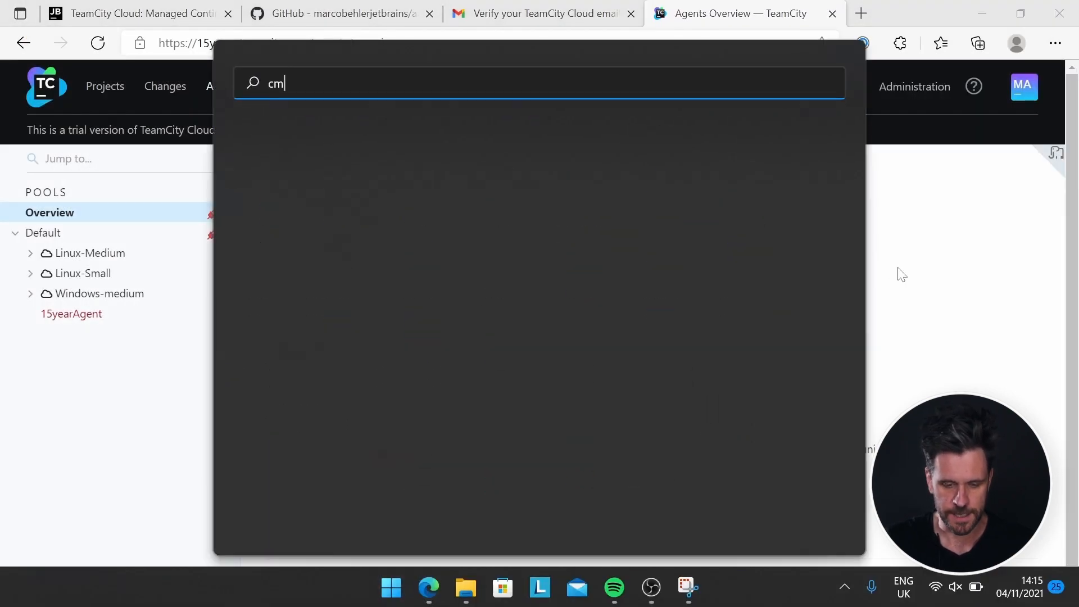
pyautogui.write('d')
pyautogui.press('Return')
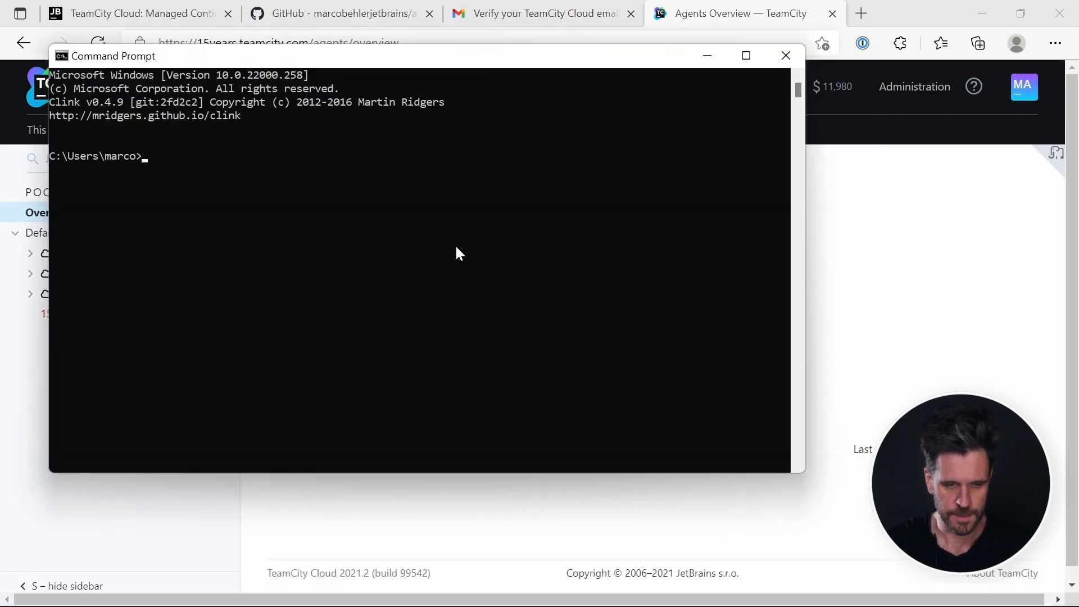
# - Change into Downloads\buildAgentFull\bin and list its files
pyautogui.write('cd Downloads')
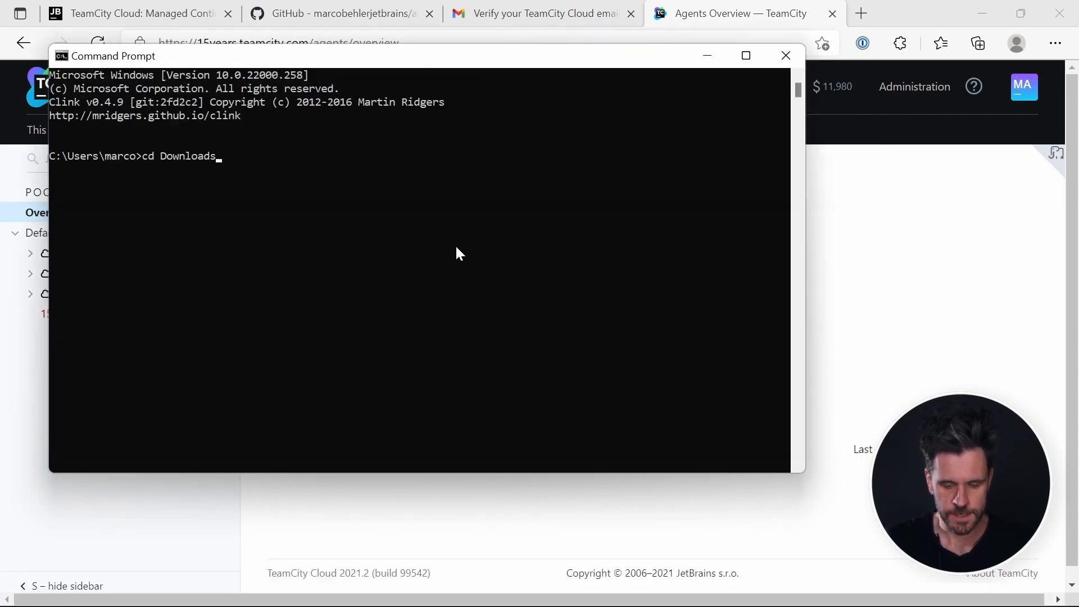
pyautogui.write('/.BuildServer')
pyautogui.press('BackSpace')
pyautogui.press('BackSpace')
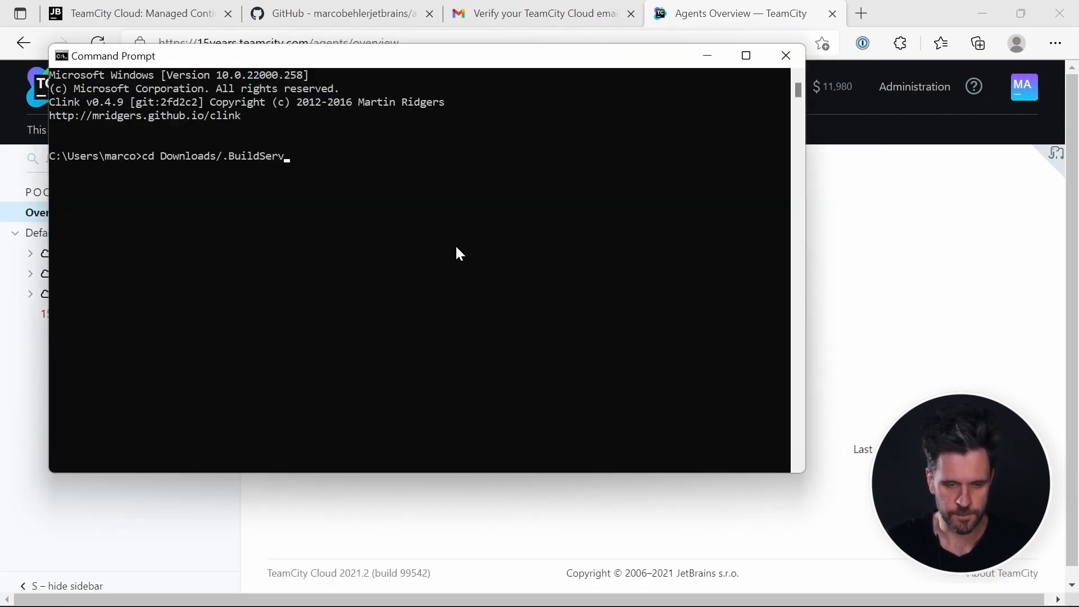
pyautogui.press('BackSpace')
pyautogui.press('BackSpace')
pyautogui.press('BackSpace')
pyautogui.press('BackSpace')
pyautogui.press('BackSpace')
pyautogui.press('BackSpace')
pyautogui.press('BackSpace')
pyautogui.press('BackSpace')
pyautogui.press('BackSpace')
pyautogui.press('BackSpace')
pyautogui.press('Return')
pyautogui.write('cd buil')
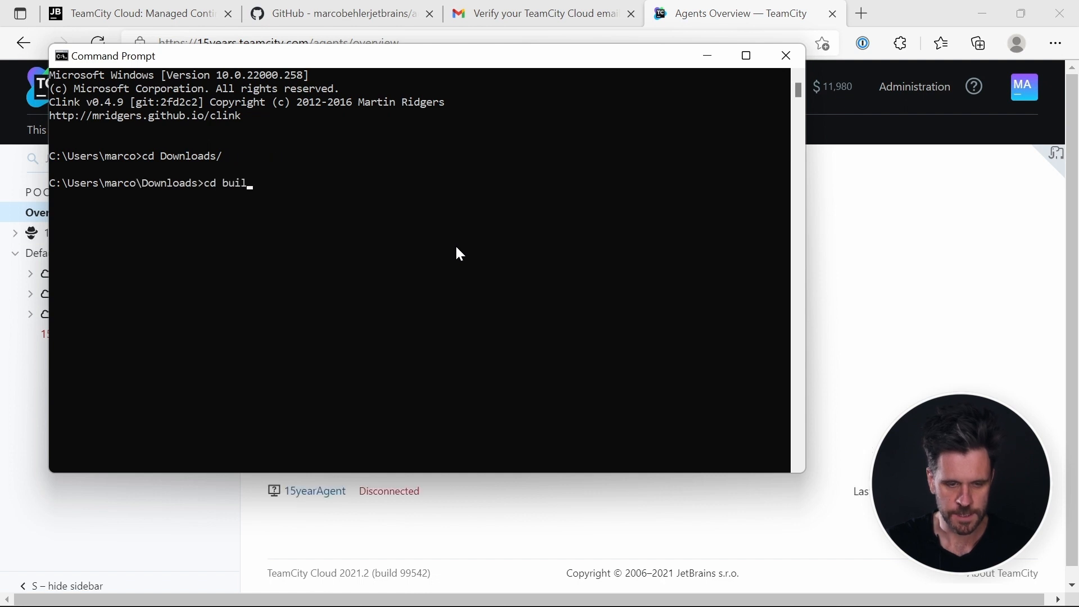
pyautogui.press('Tab')
pyautogui.press('Return')
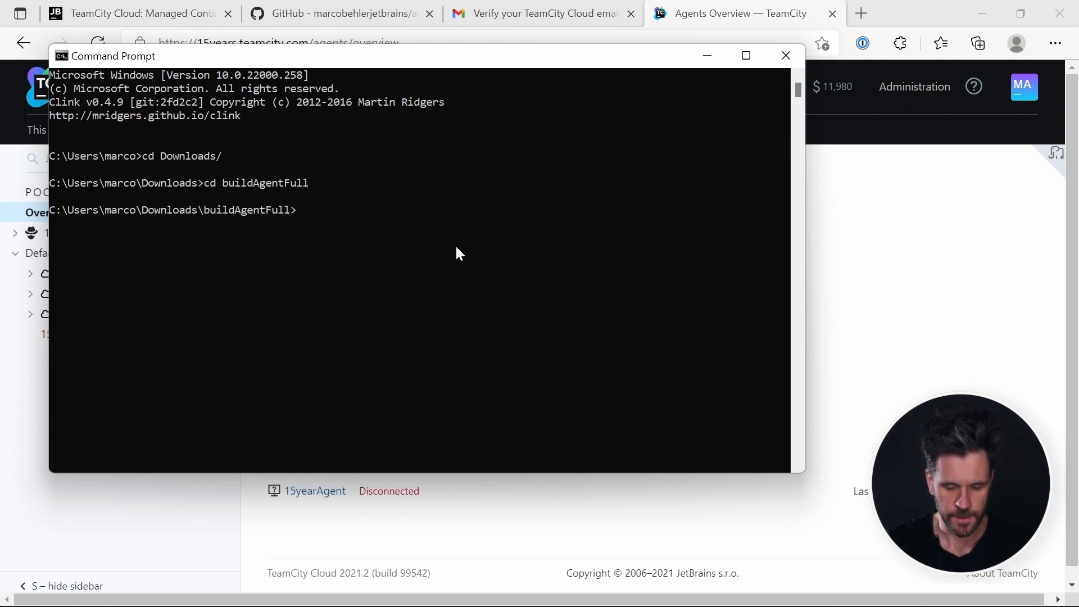
pyautogui.write('cd bin')
pyautogui.press('Return')
pyautogui.write('di')
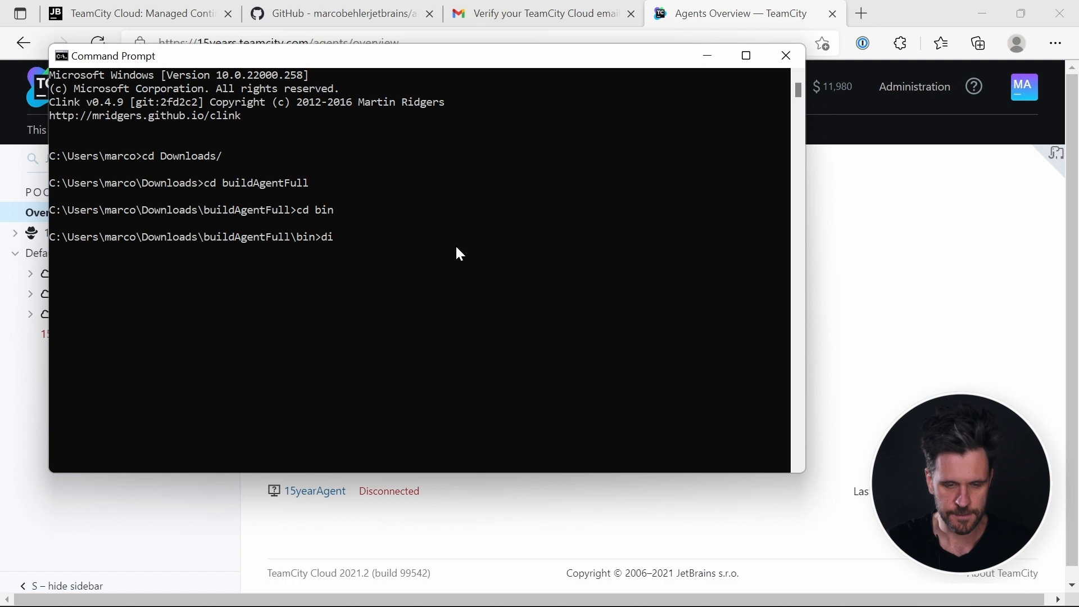
pyautogui.write('r')
pyautogui.press('Return')
# - Run 'agent.bat start' to launch the build agent, then return to the browser
pyautogui.write('agent.bar star')
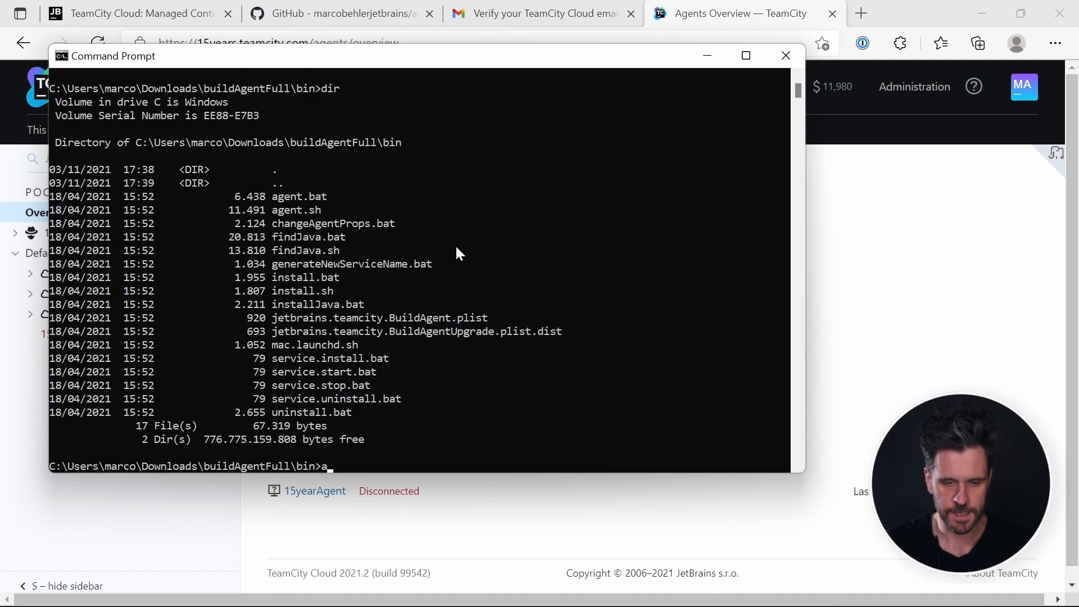
pyautogui.press('BackSpace')
pyautogui.press('BackSpace')
pyautogui.press('BackSpace')
pyautogui.press('BackSpace')
pyautogui.press('BackSpace')
pyautogui.press('BackSpace')
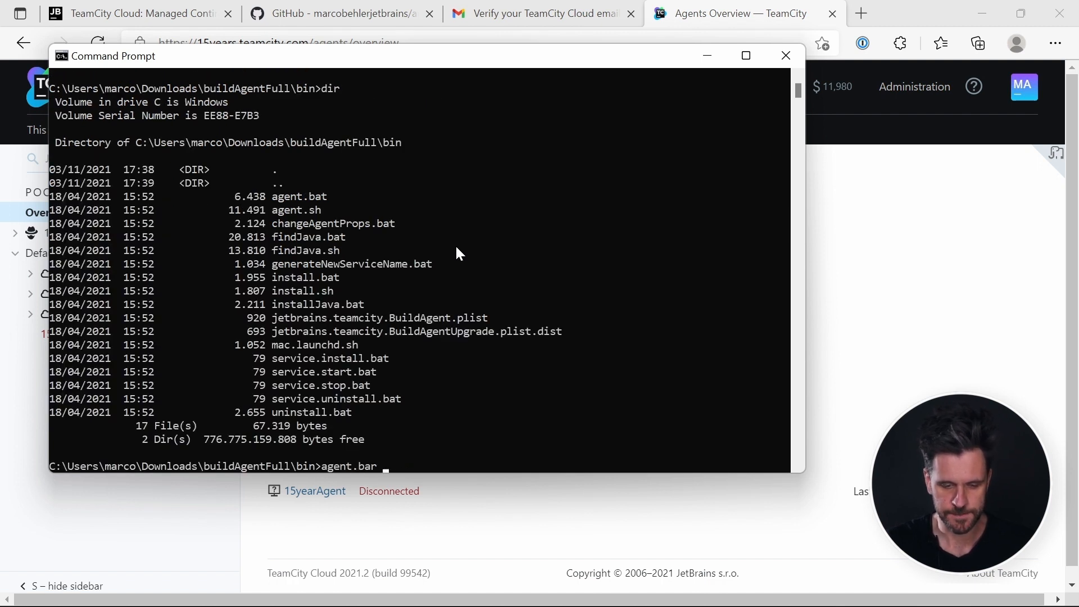
pyautogui.write('t start')
pyautogui.press('Return')
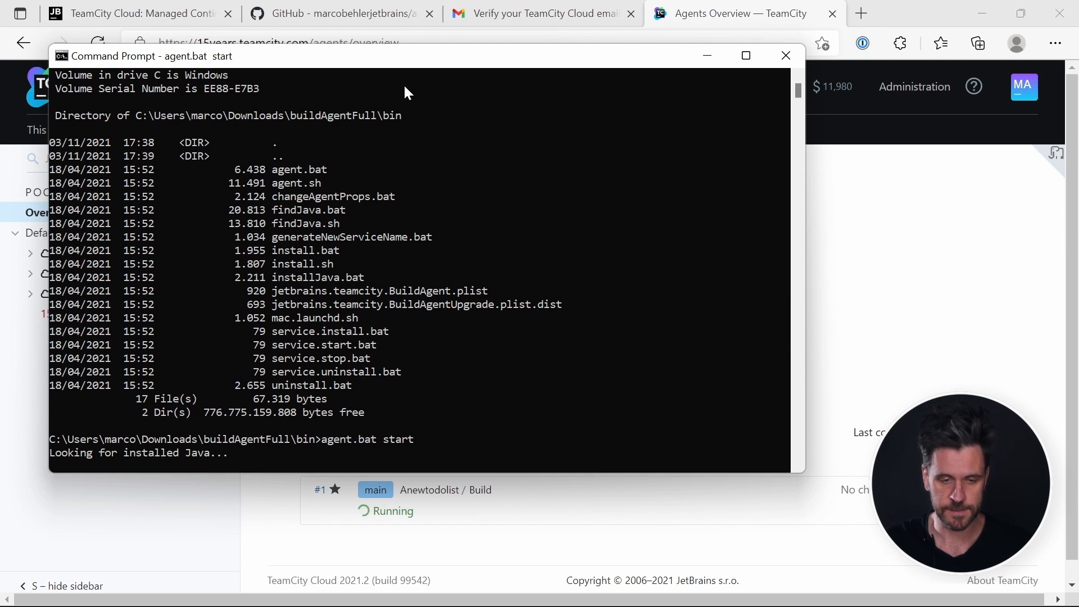
pyautogui.moveTo(380, 59); pyautogui.dragTo(387, 44)
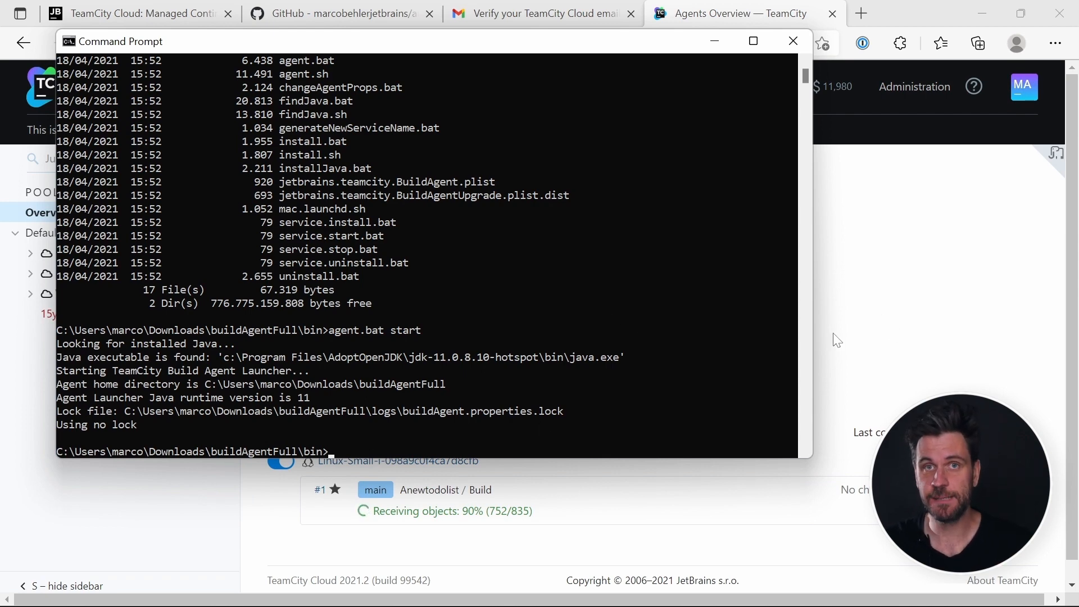
pyautogui.click(868, 314)
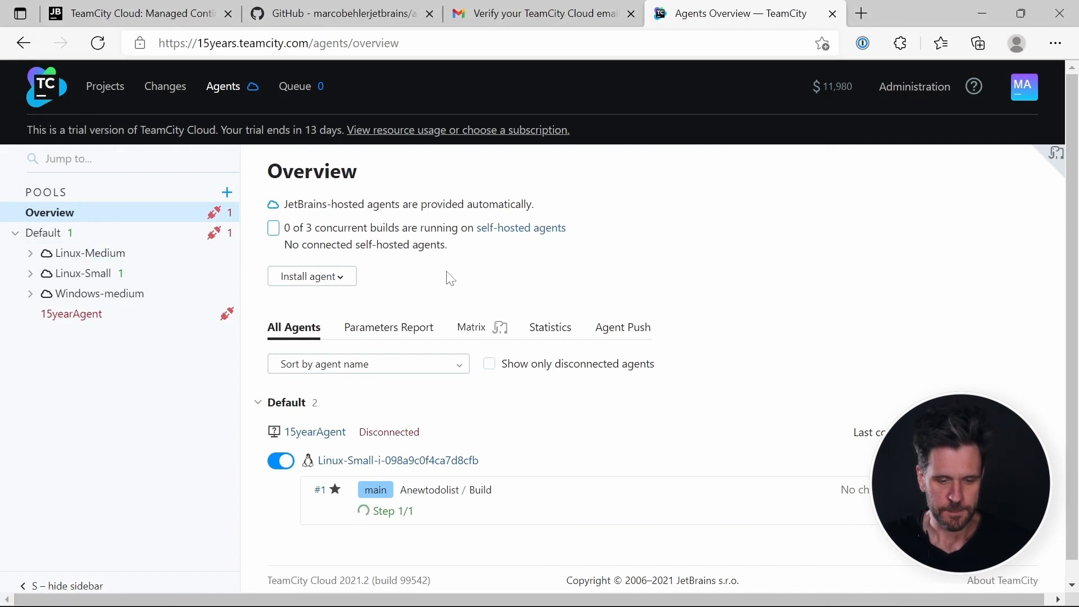
# - From the Projects page, open the live Build Log of running Anewtodolist build #1
pyautogui.scroll(-1, 412, 258)
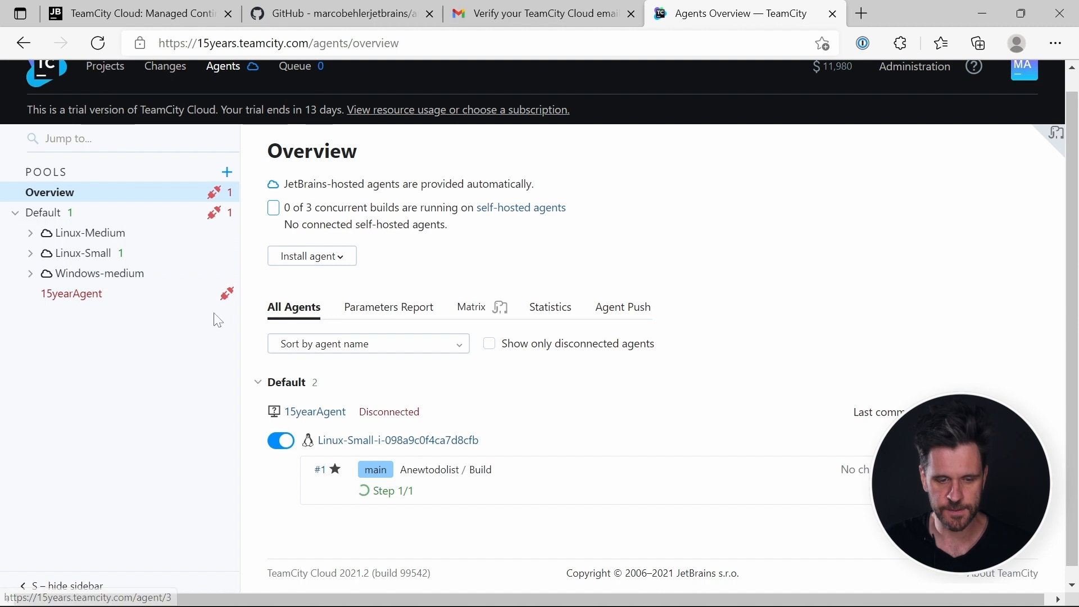
pyautogui.scroll(1, 200, 324)
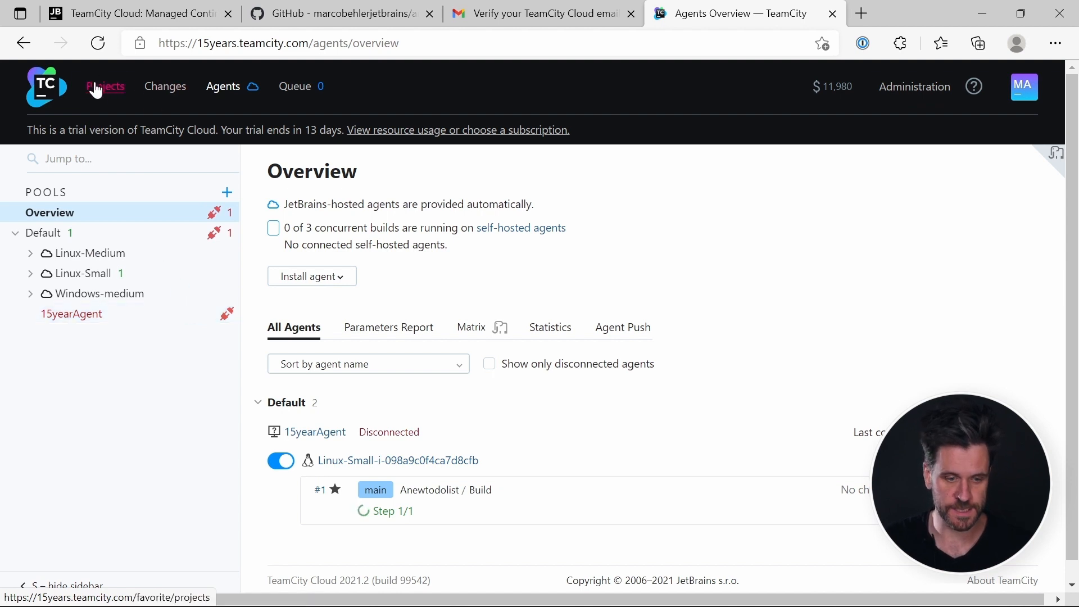
pyautogui.click(99, 90)
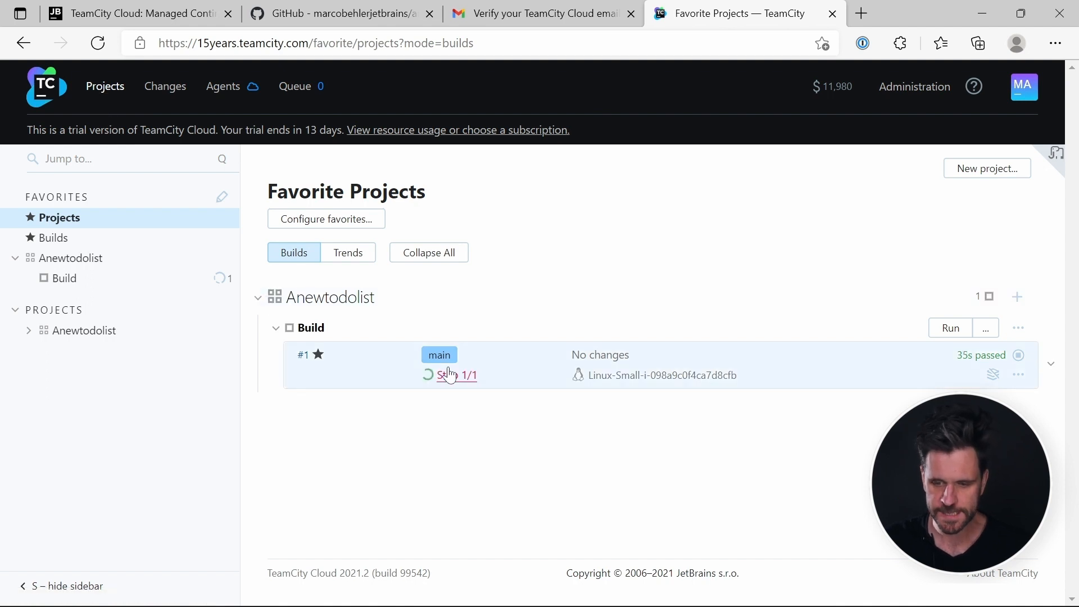
pyautogui.click(426, 386)
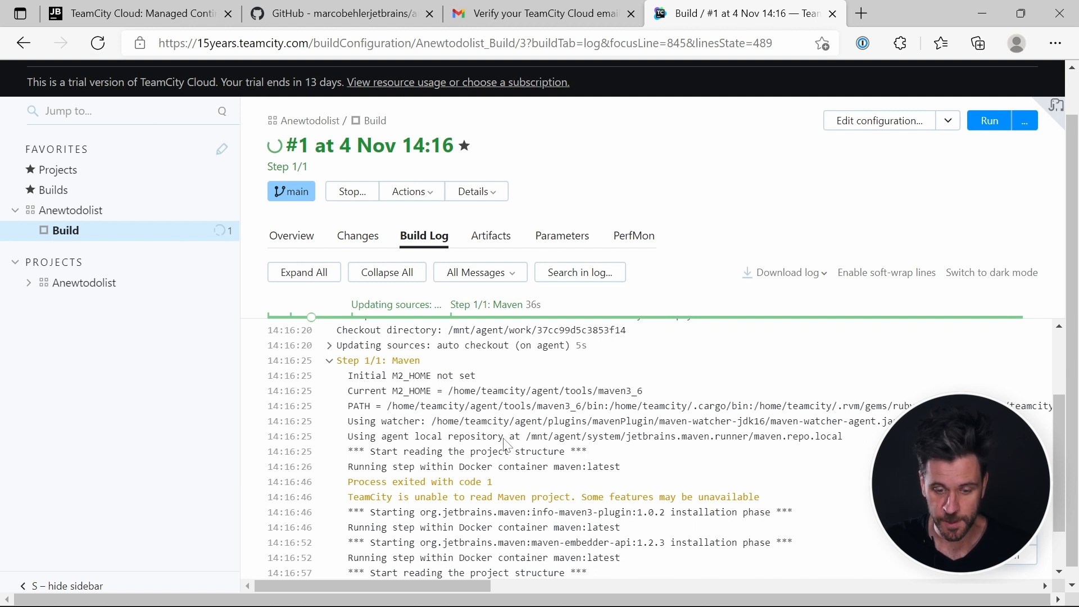
# - Read through build #1's log, highlighting the Docker container step line
pyautogui.moveTo(386, 467); pyautogui.dragTo(620, 466)
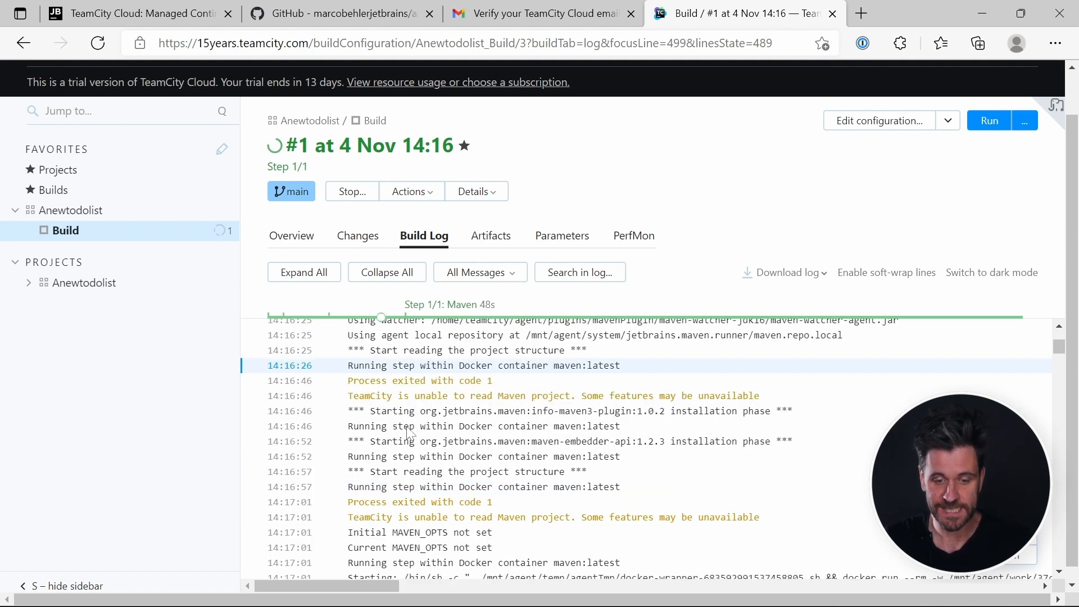
pyautogui.scroll(-1, 562, 437)
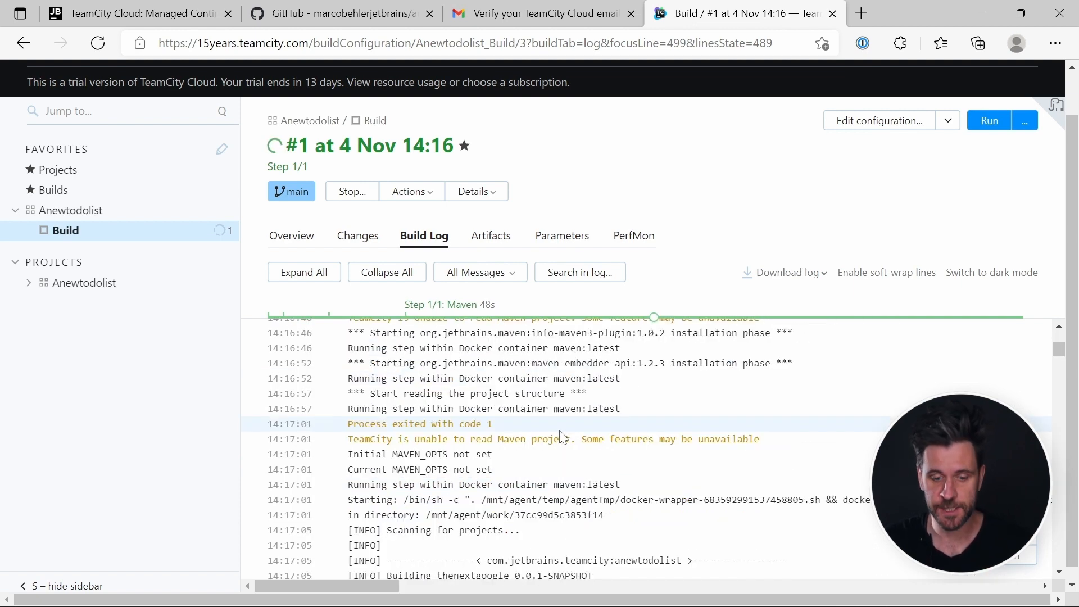
pyautogui.scroll(-2, 562, 433)
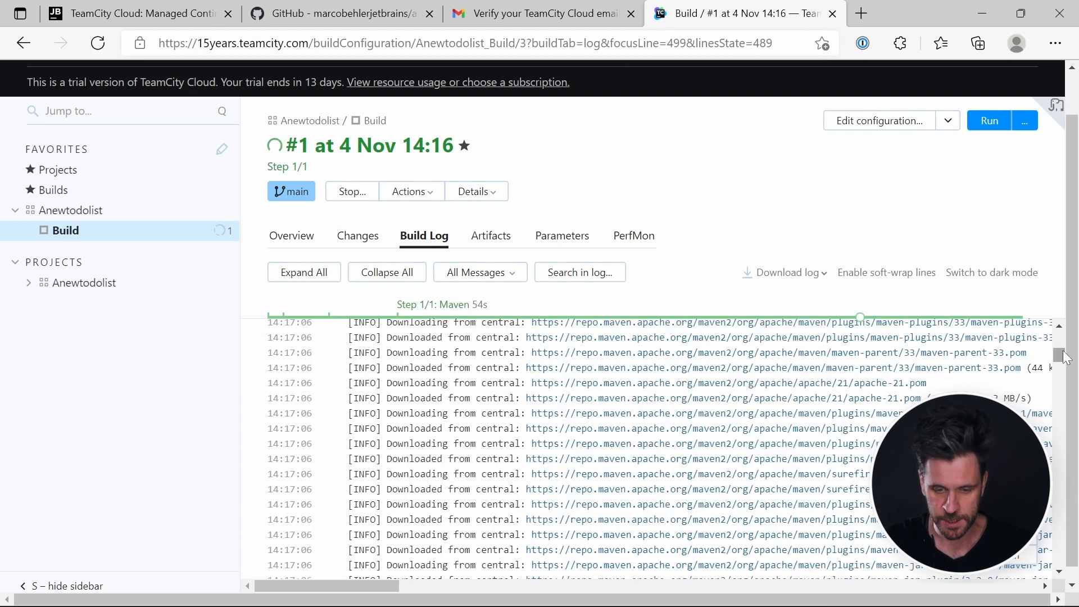
pyautogui.moveTo(1064, 356); pyautogui.dragTo(1070, 508)
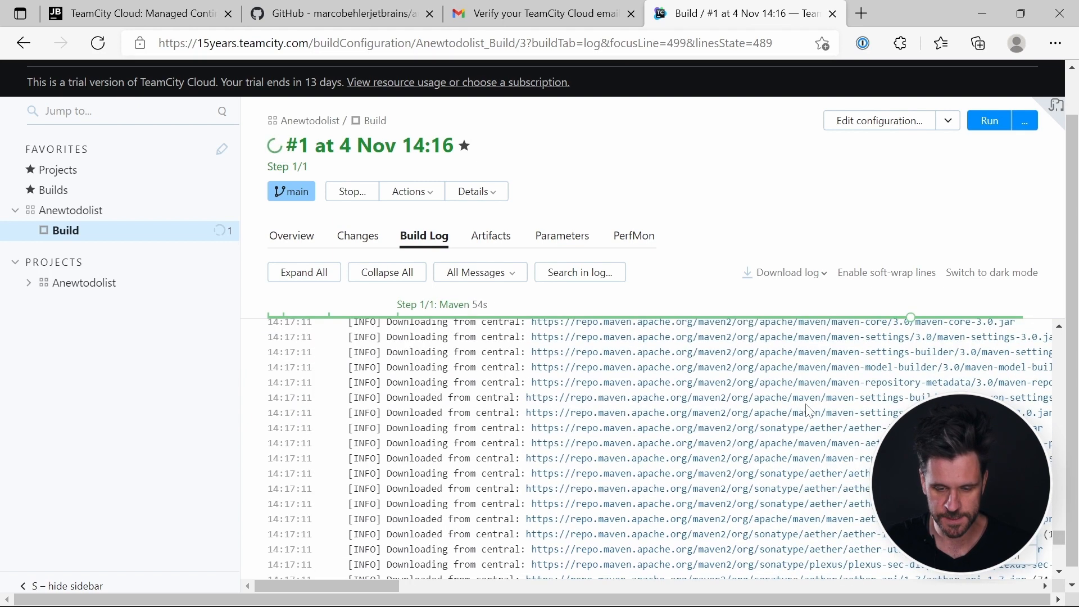
pyautogui.scroll(-2, 807, 407)
# - Review build #1's Overview, then go back to the Build configuration's builds list
pyautogui.click(302, 241)
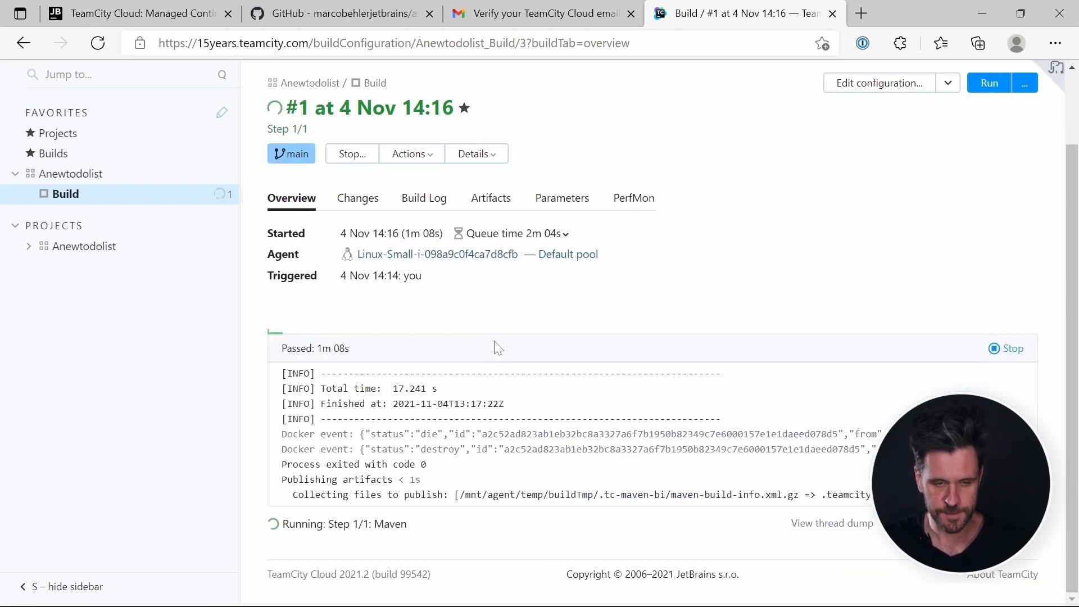
pyautogui.scroll(-2, 494, 337)
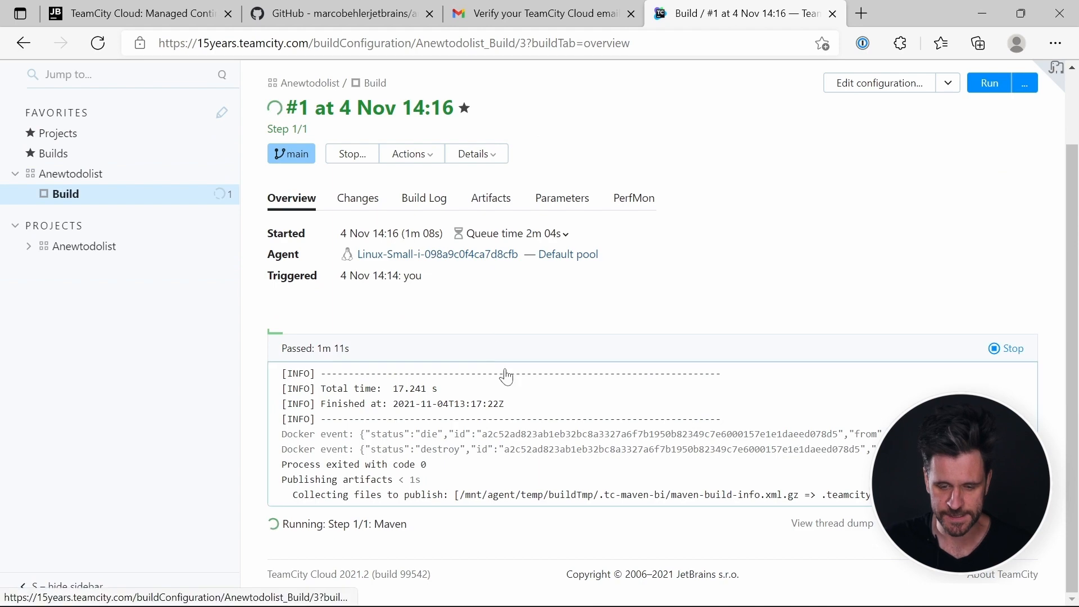
pyautogui.scroll(2, 562, 343)
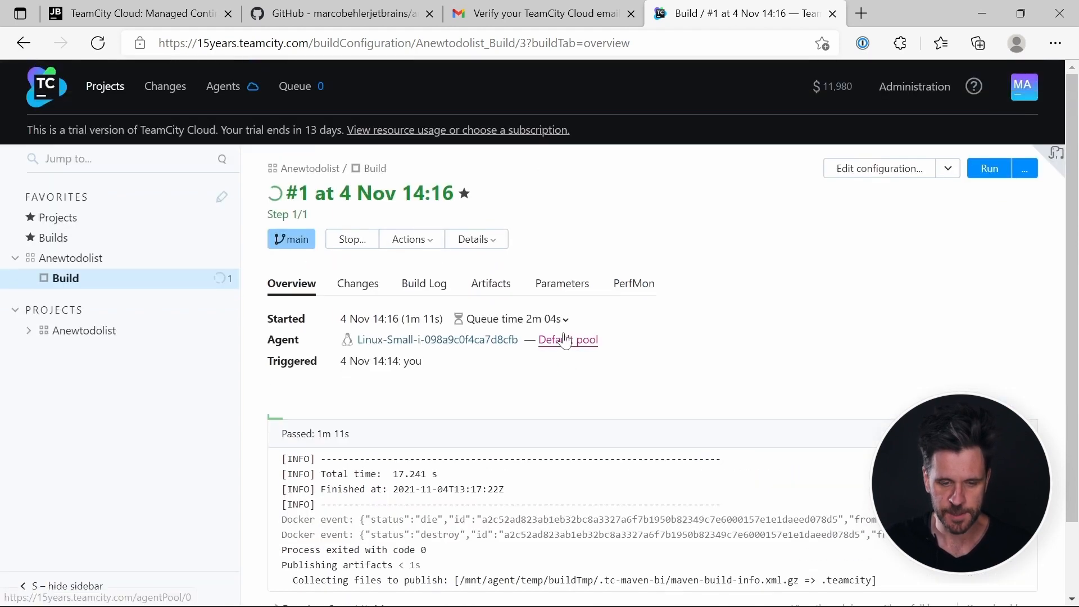
pyautogui.scroll(-1, 567, 361)
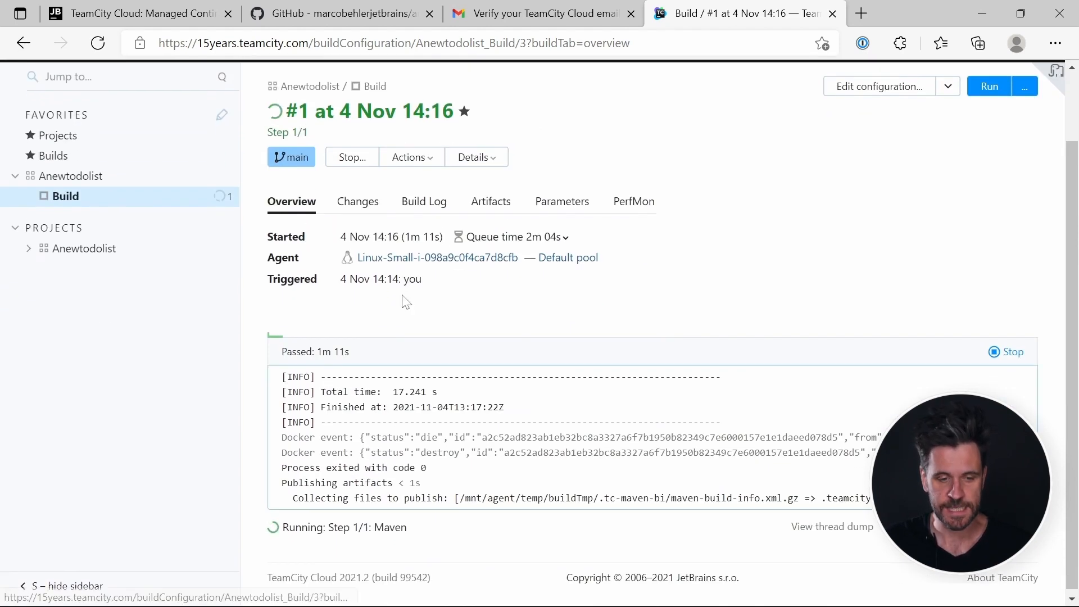
pyautogui.click(74, 204)
pyautogui.scroll(2, 709, 258)
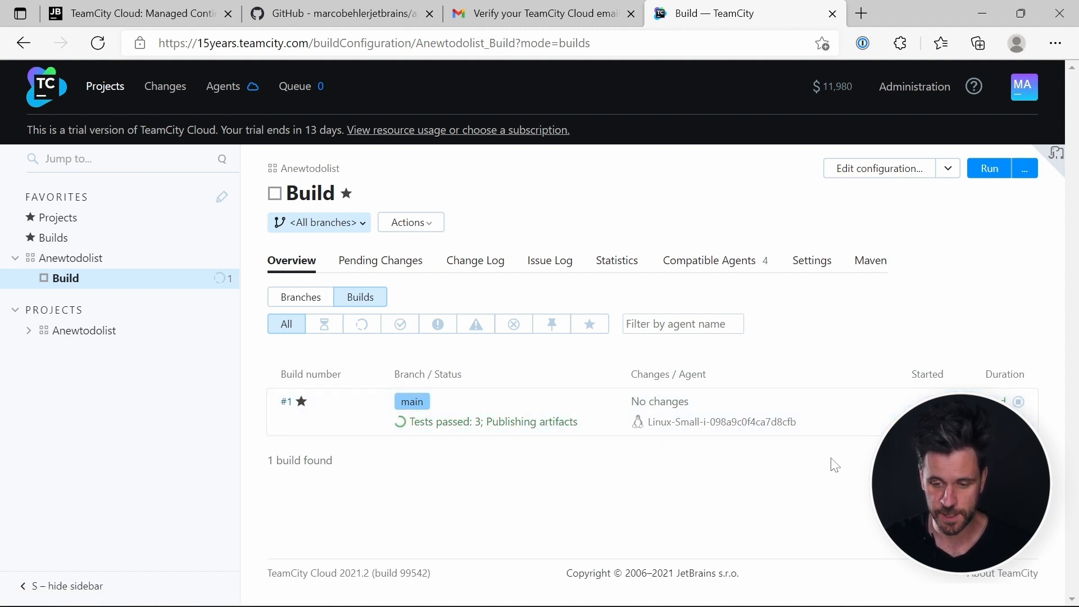
# - Show build #1's artifacts and expand the anewtodolist-0.0.1-SNAPSHOT jar to list its folders
pyautogui.moveTo(932, 413)
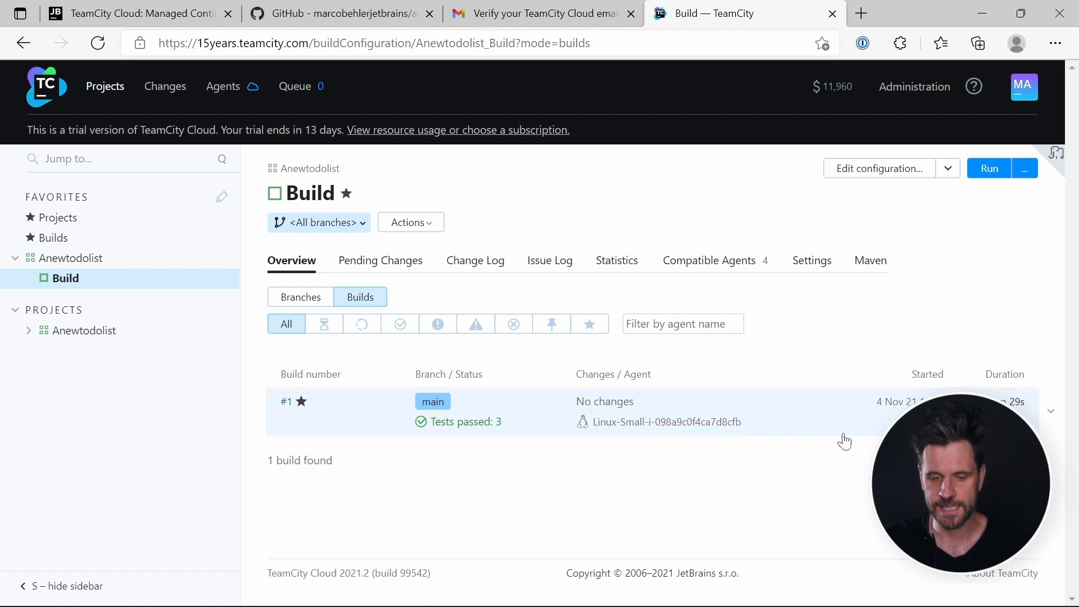
pyautogui.moveTo(1006, 422)
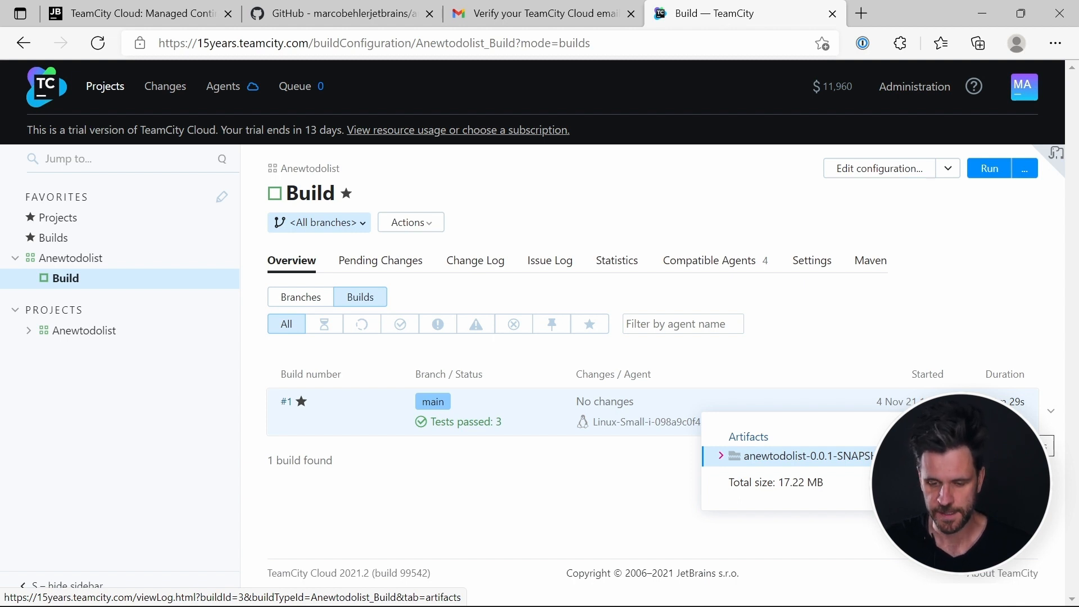
pyautogui.click(731, 460)
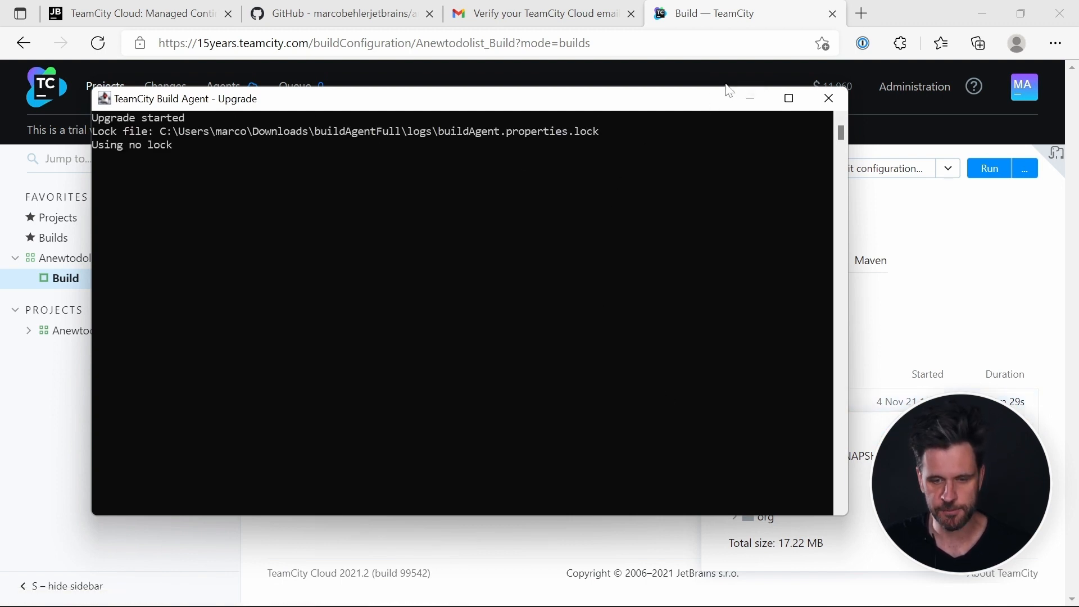
# - Bring the TeamCity build page back in front of the agent upgrade console
pyautogui.click(750, 100)
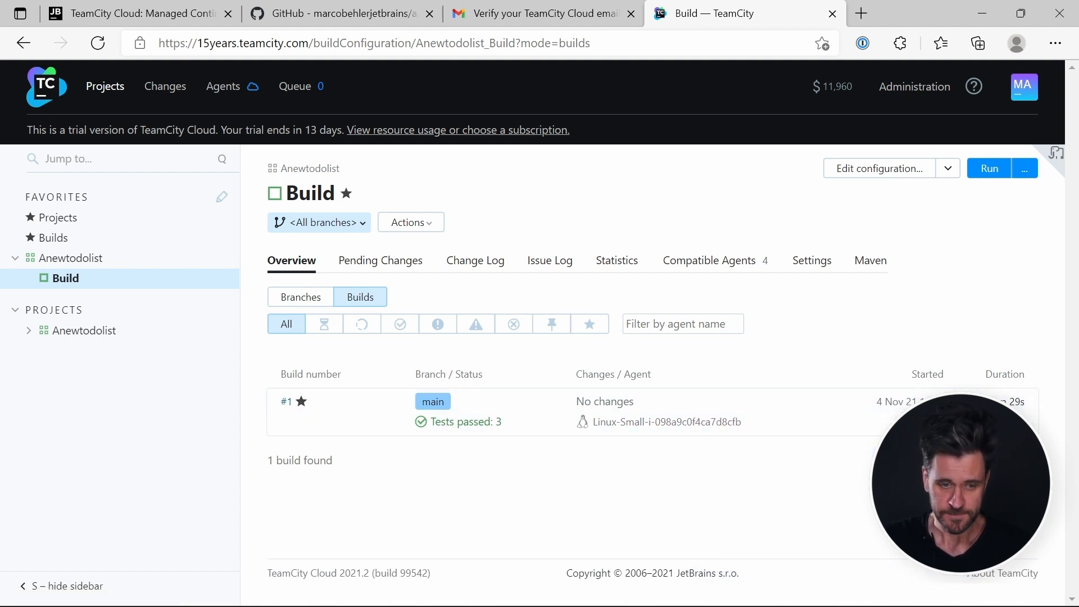
# - Open the 15yearAgent details page from the Agents overview
pyautogui.click(235, 92)
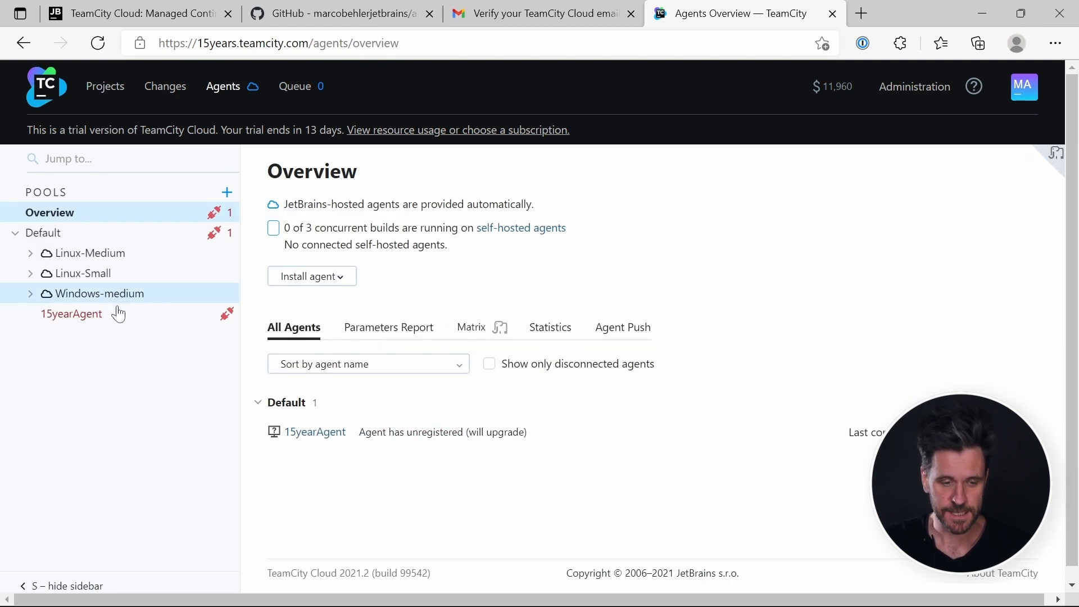
pyautogui.click(113, 318)
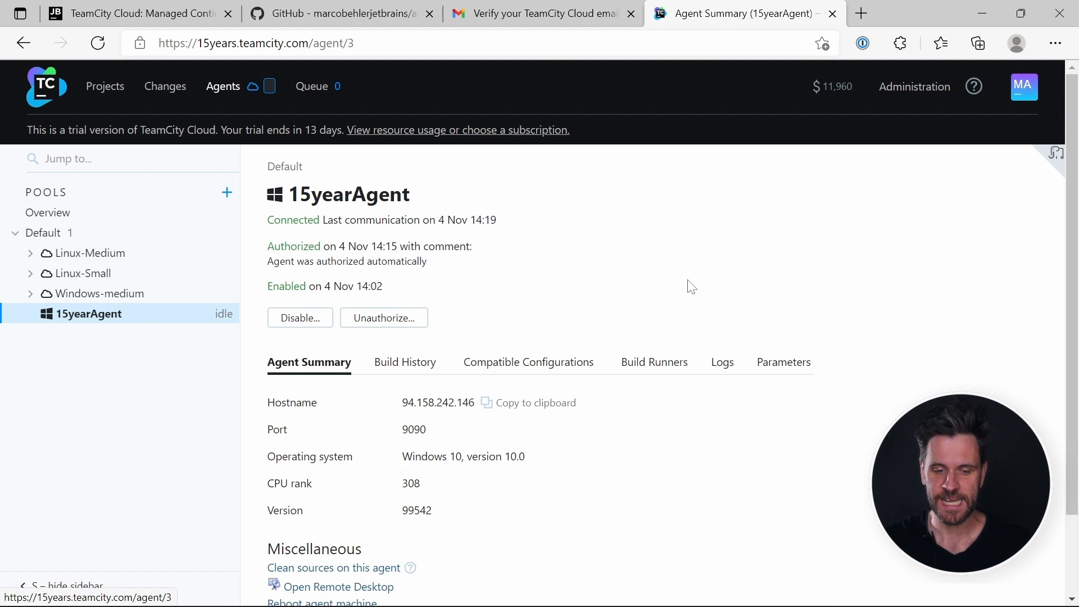
pyautogui.scroll(-3, 445, 213)
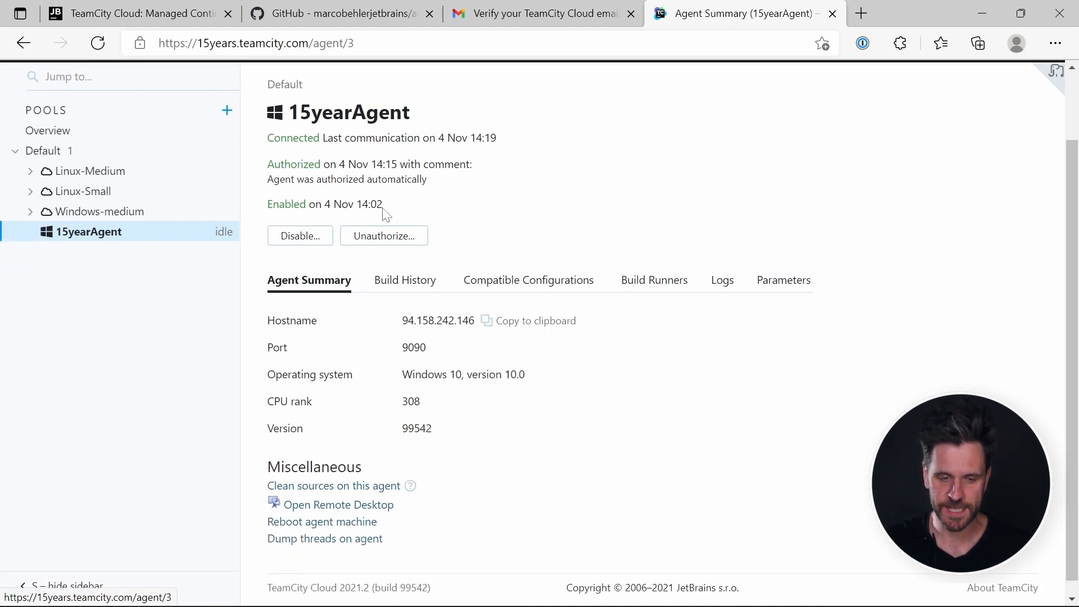
pyautogui.moveTo(275, 138); pyautogui.dragTo(320, 138)
pyautogui.click(321, 139)
pyautogui.scroll(3, 322, 146)
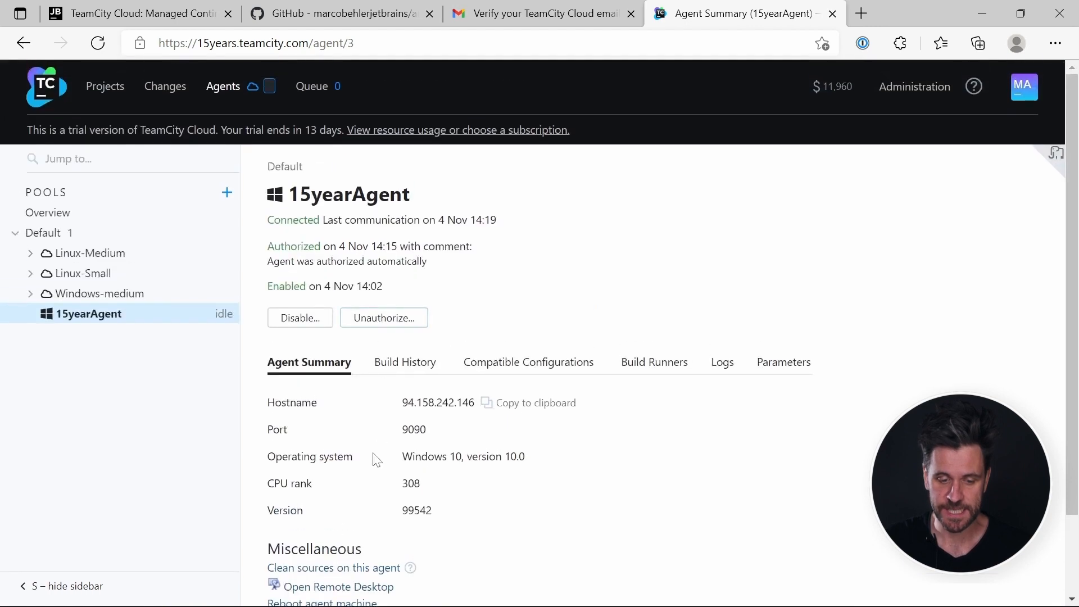
pyautogui.moveTo(373, 458); pyautogui.dragTo(264, 462)
pyautogui.click(285, 448)
pyautogui.scroll(-2, 284, 448)
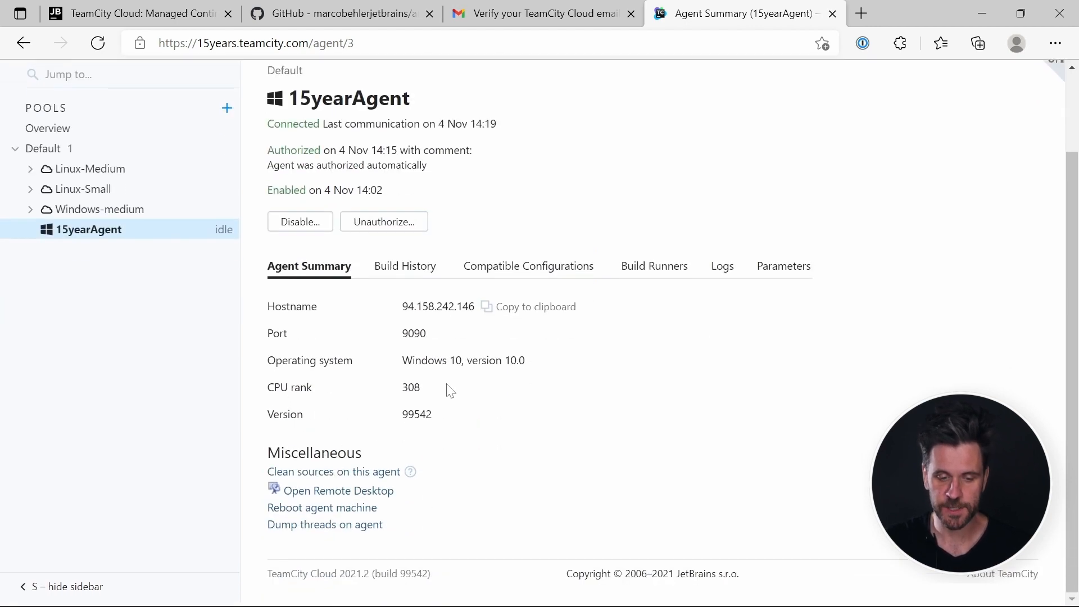
pyautogui.moveTo(447, 387); pyautogui.dragTo(300, 388)
pyautogui.click(342, 377)
pyautogui.scroll(3, 441, 476)
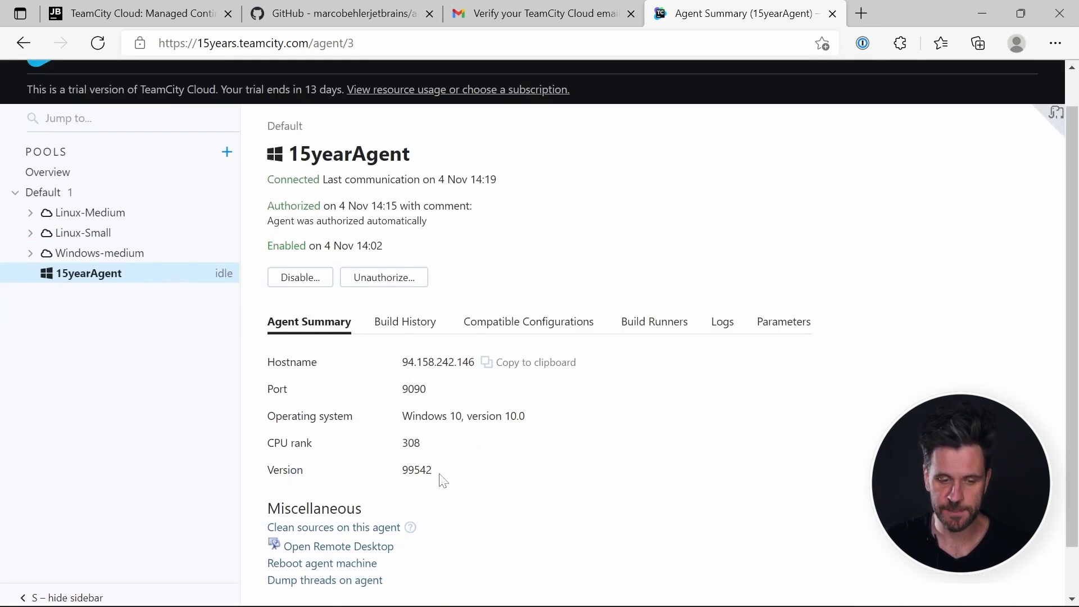
pyautogui.scroll(1, 392, 330)
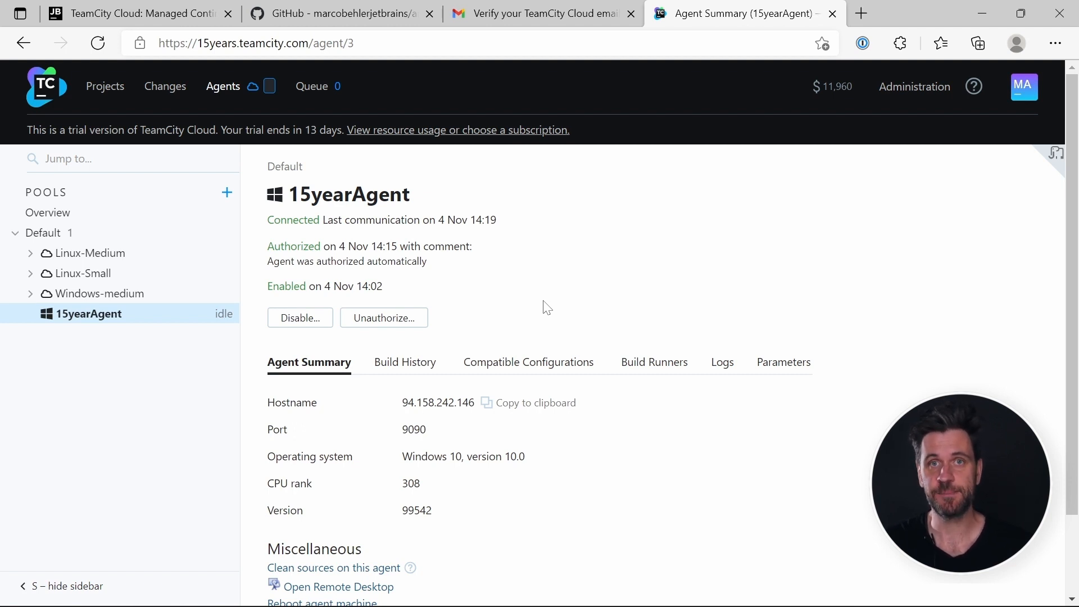
# - Go back to the Projects page listing Anewtodolist build #1 with Tests passed: 3
pyautogui.click(104, 91)
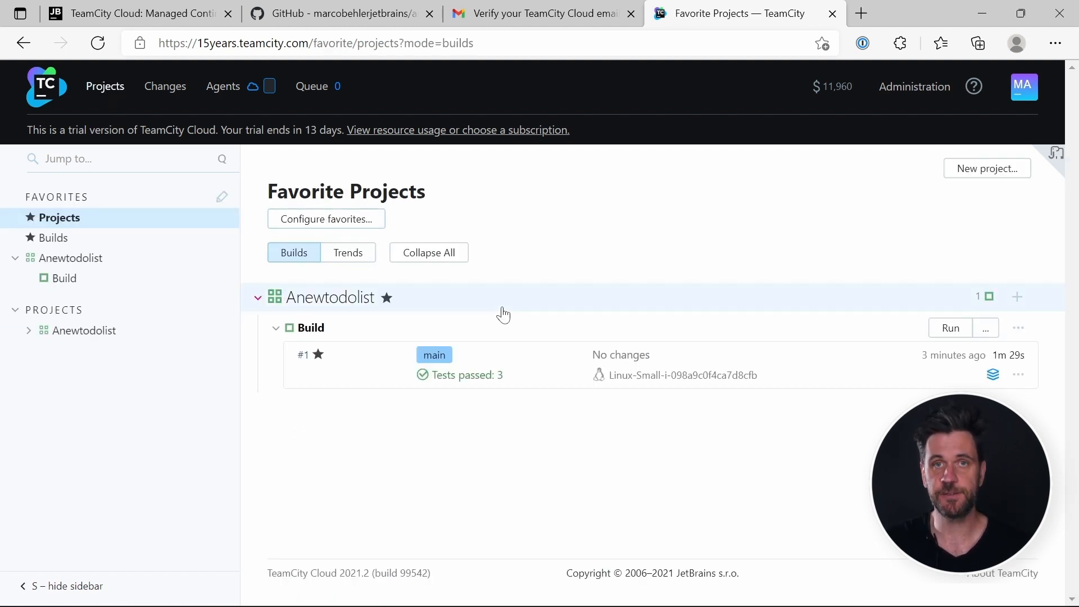